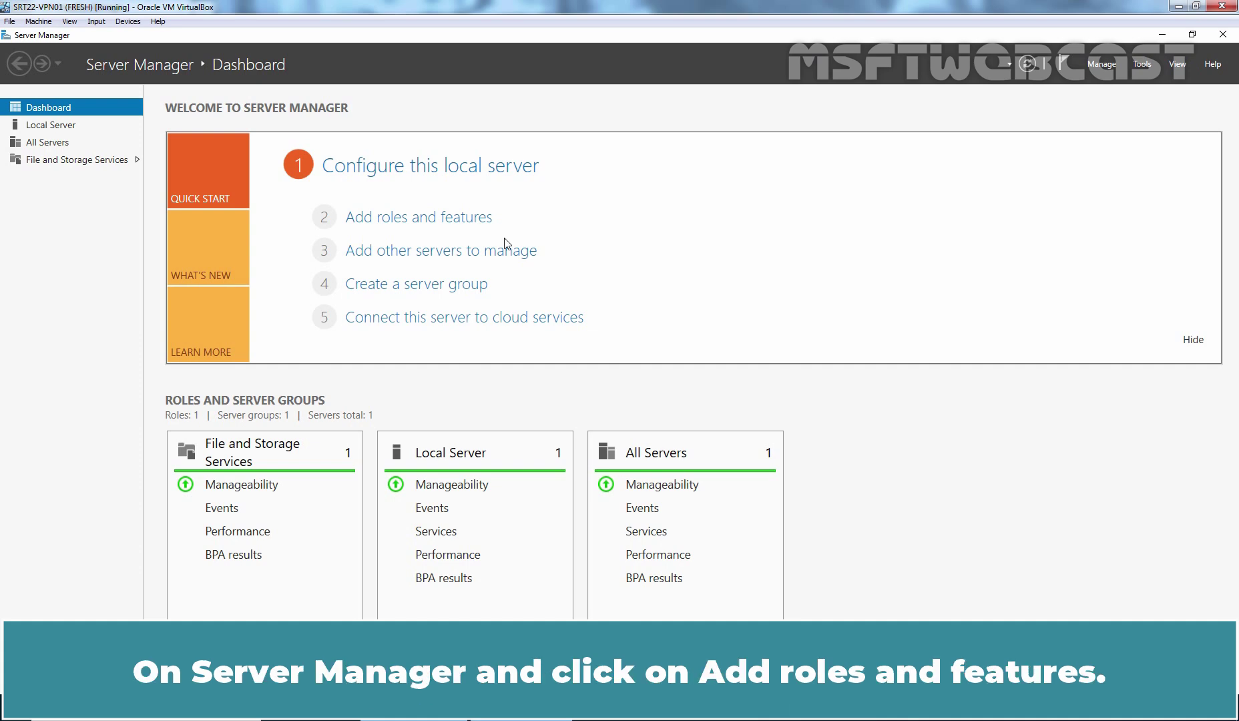
- Start a role-based installation on the local server and select the Remote Access role
left_click(421, 218)
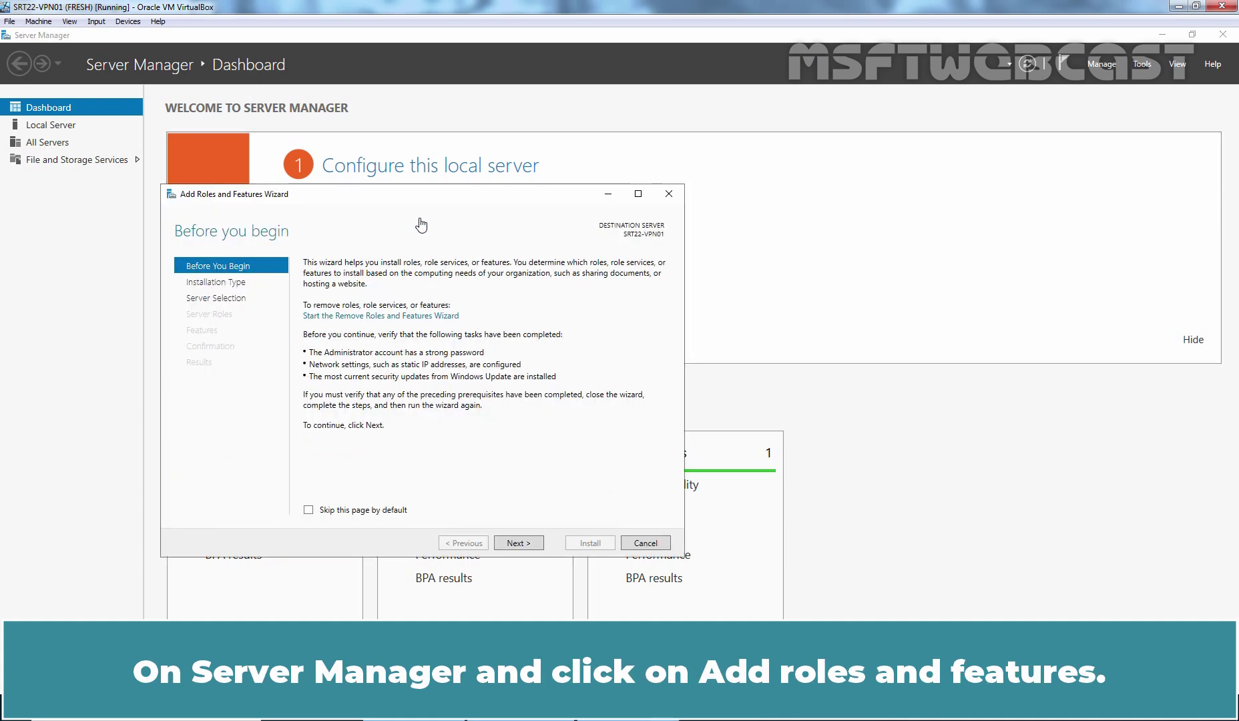
left_click(514, 544)
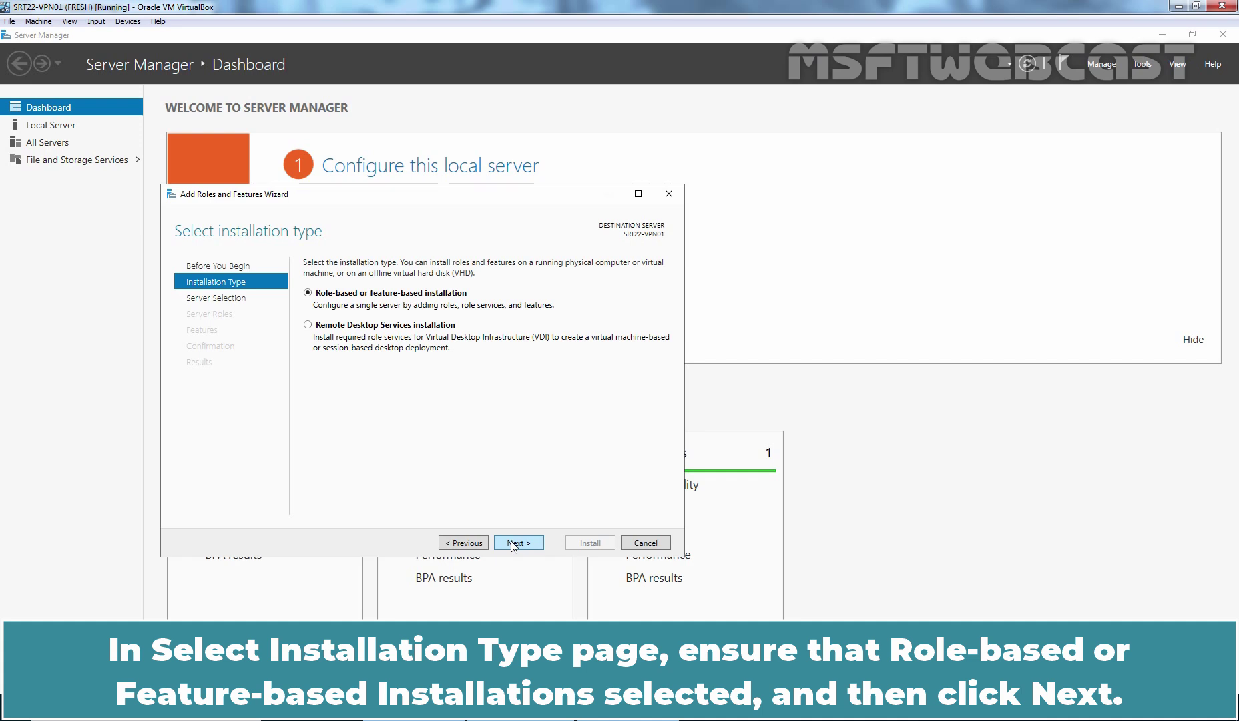
left_click(514, 543)
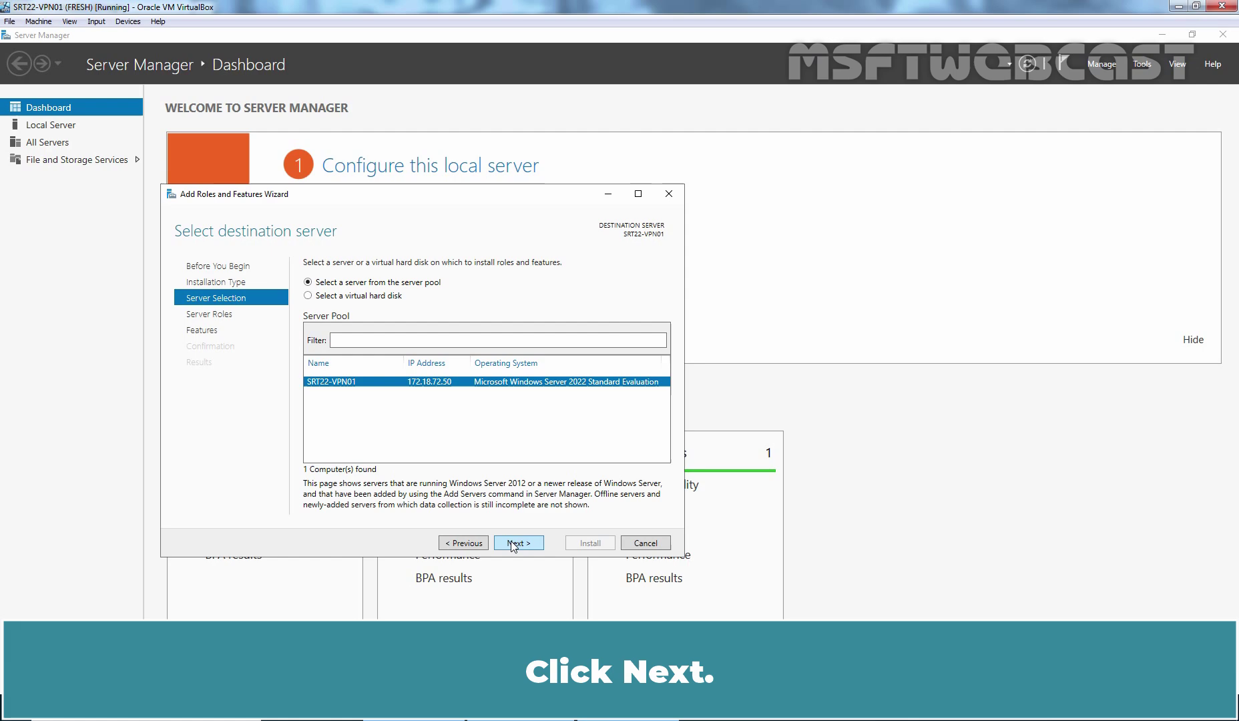
left_click(513, 543)
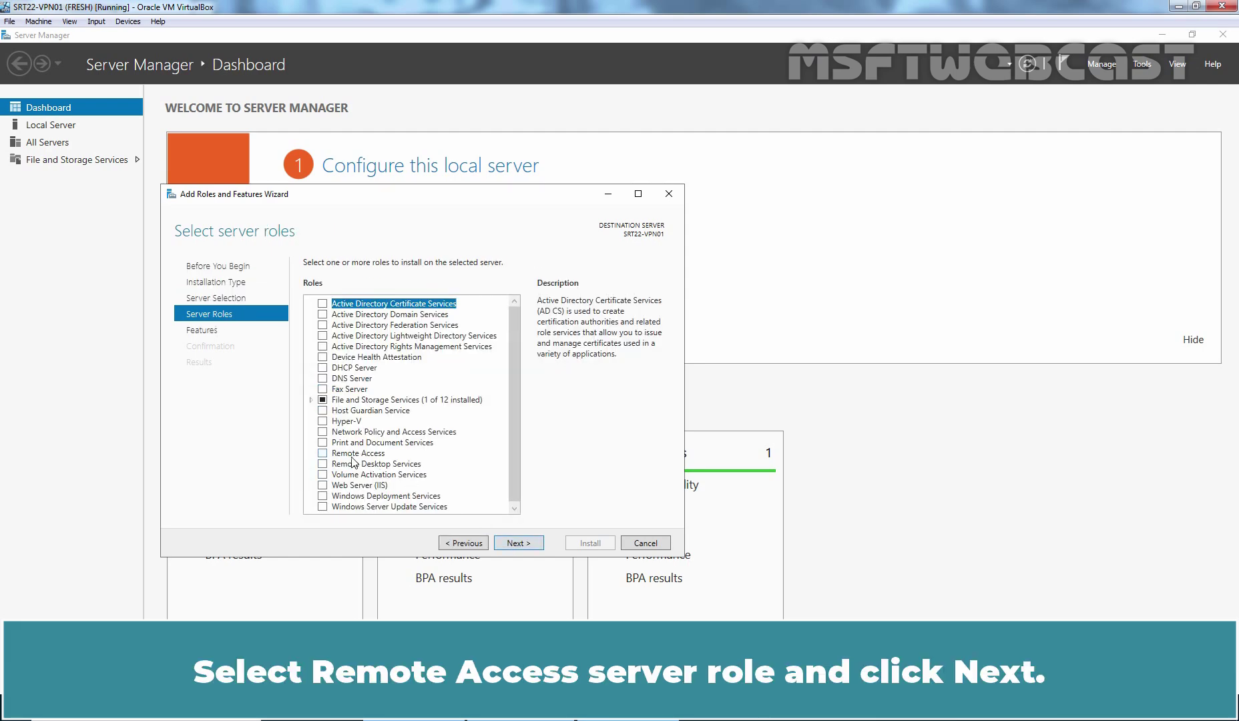
left_click(322, 453)
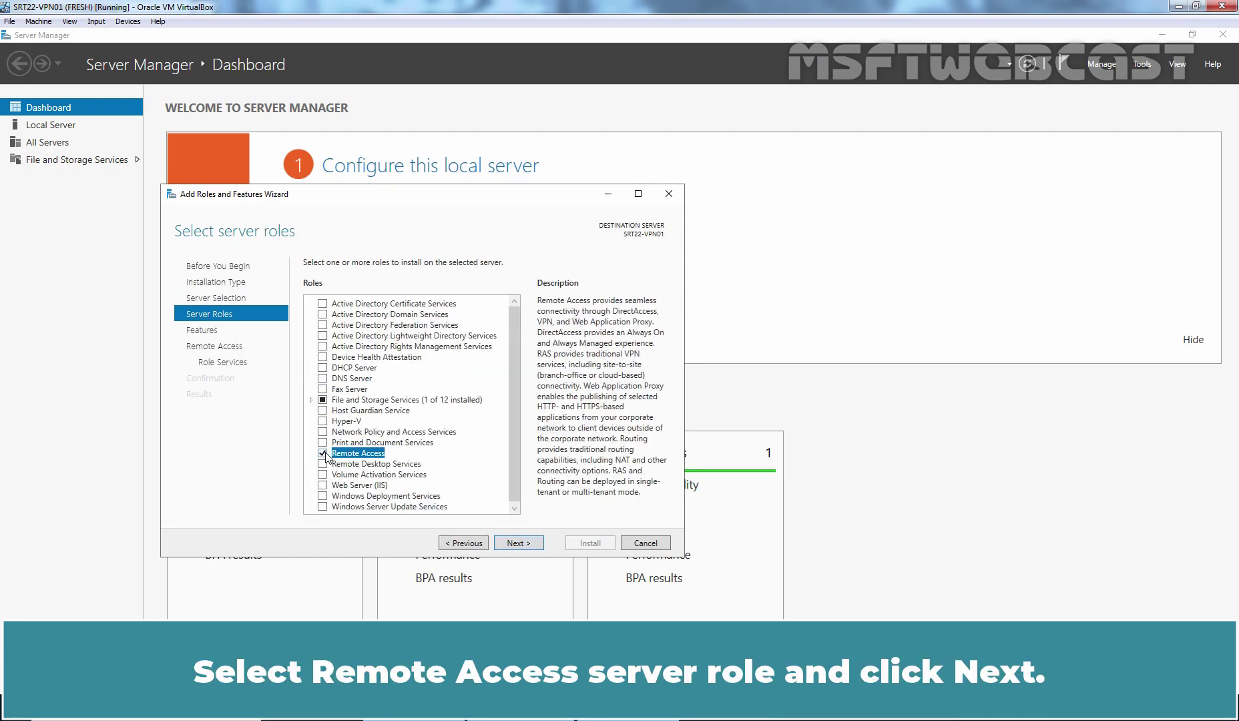
left_click(516, 543)
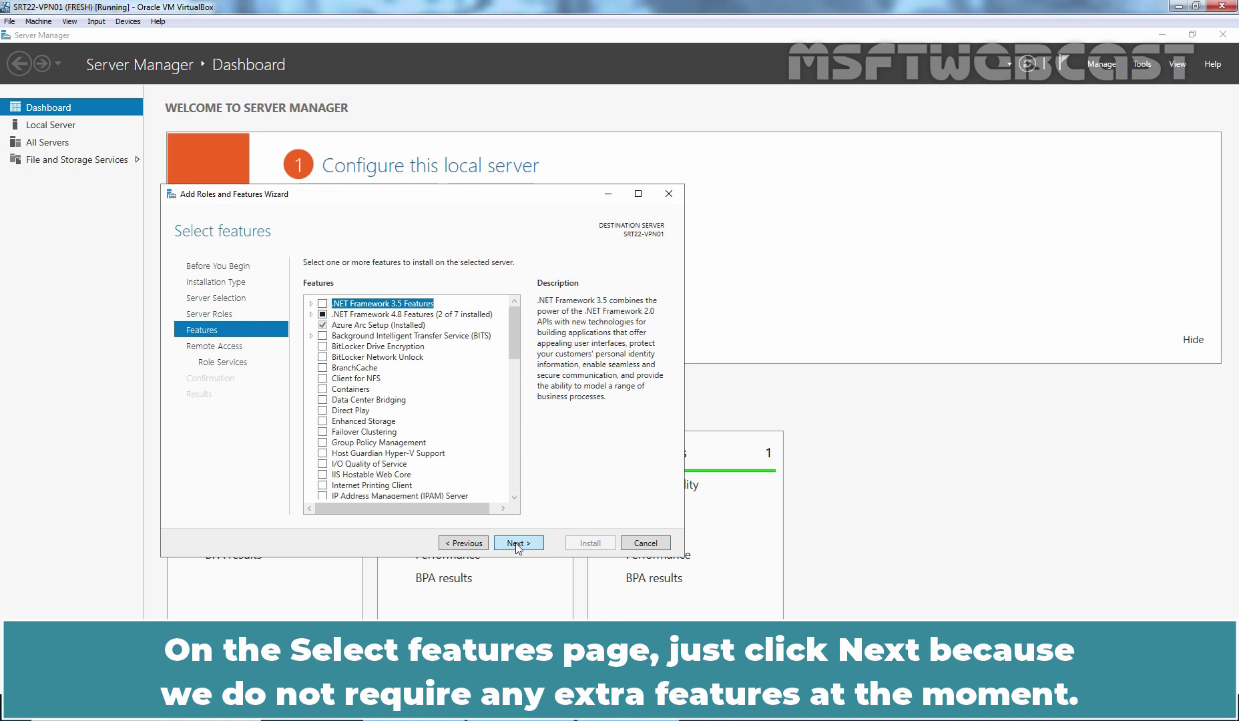
left_click(516, 543)
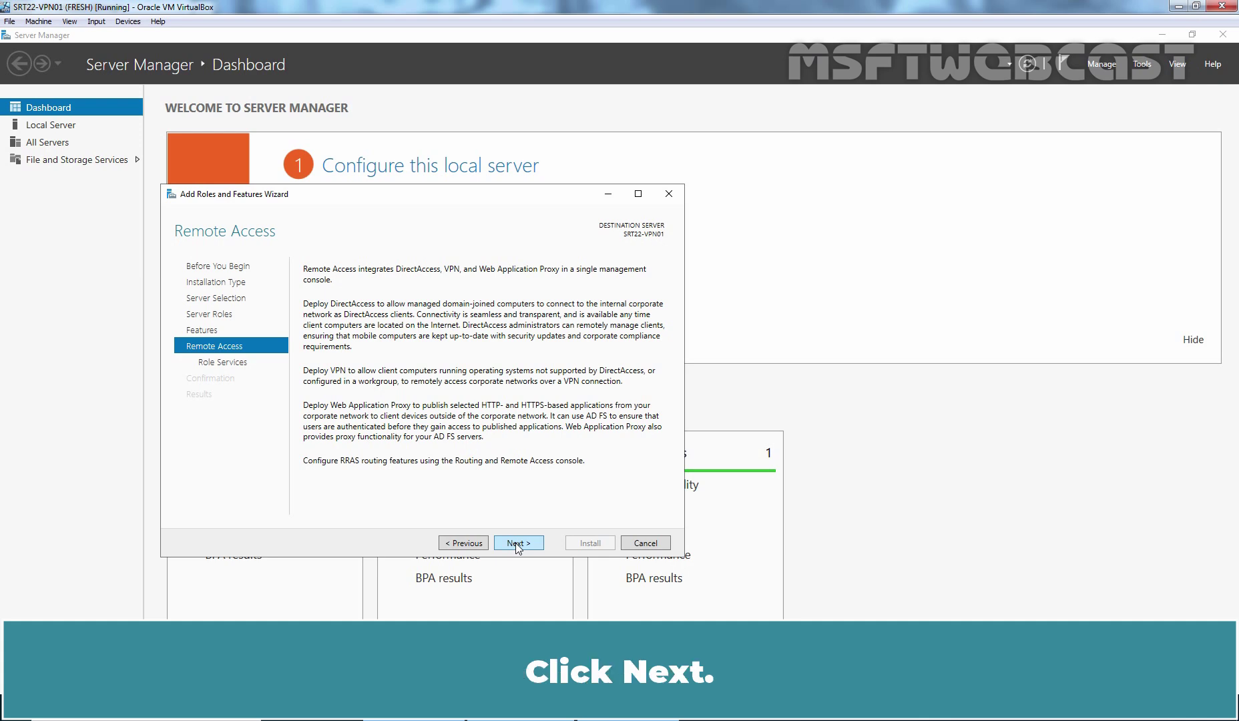
- Add DirectAccess and VPN (RAS) and Routing role services with required features, keeping default IIS services
left_click(518, 543)
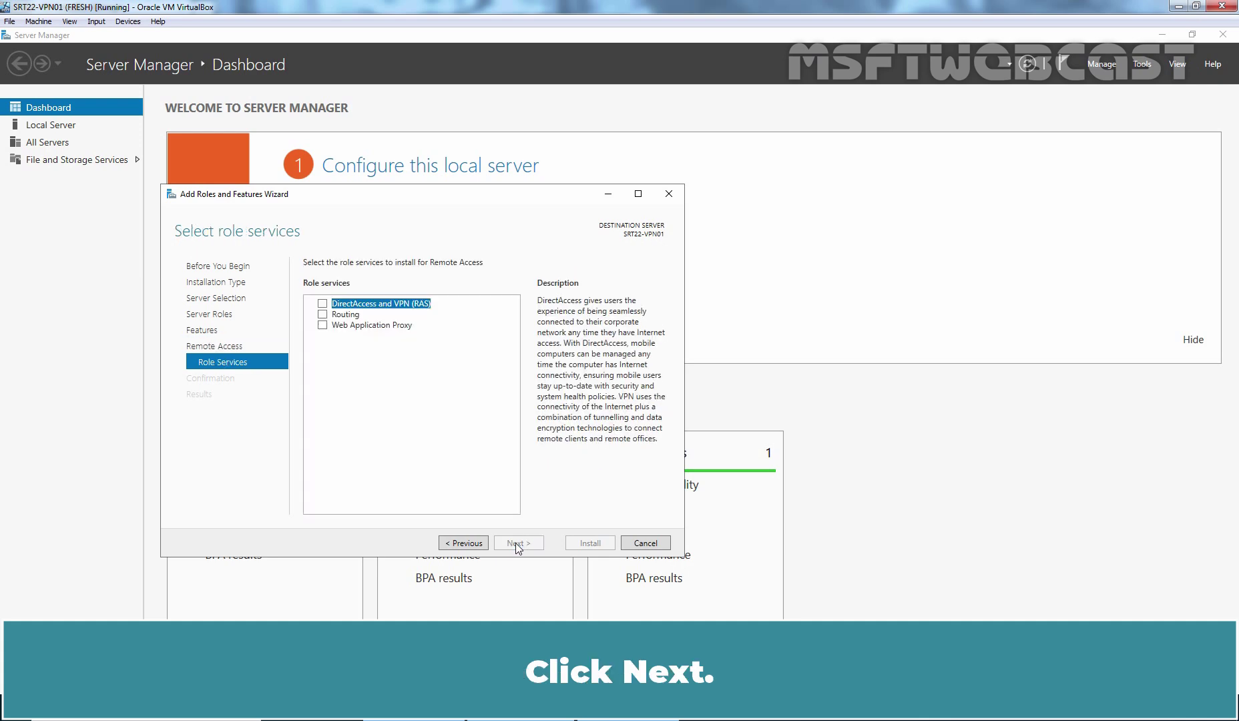
left_click(323, 305)
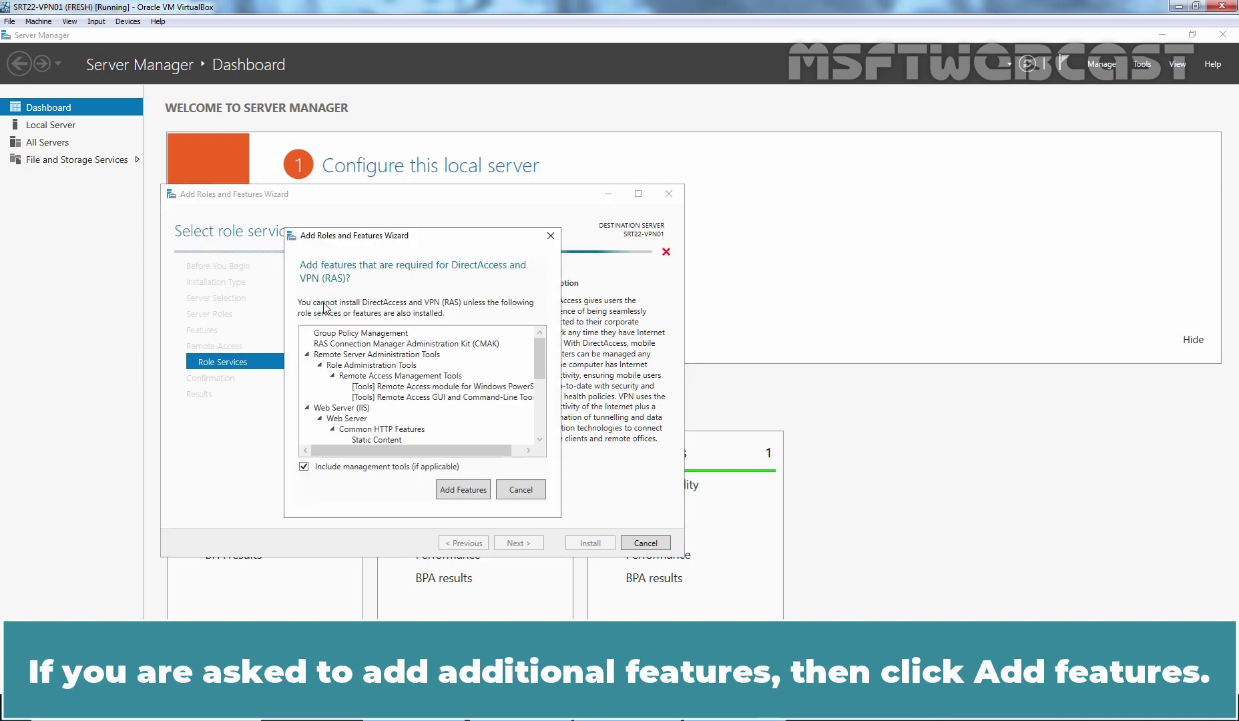
left_click(465, 493)
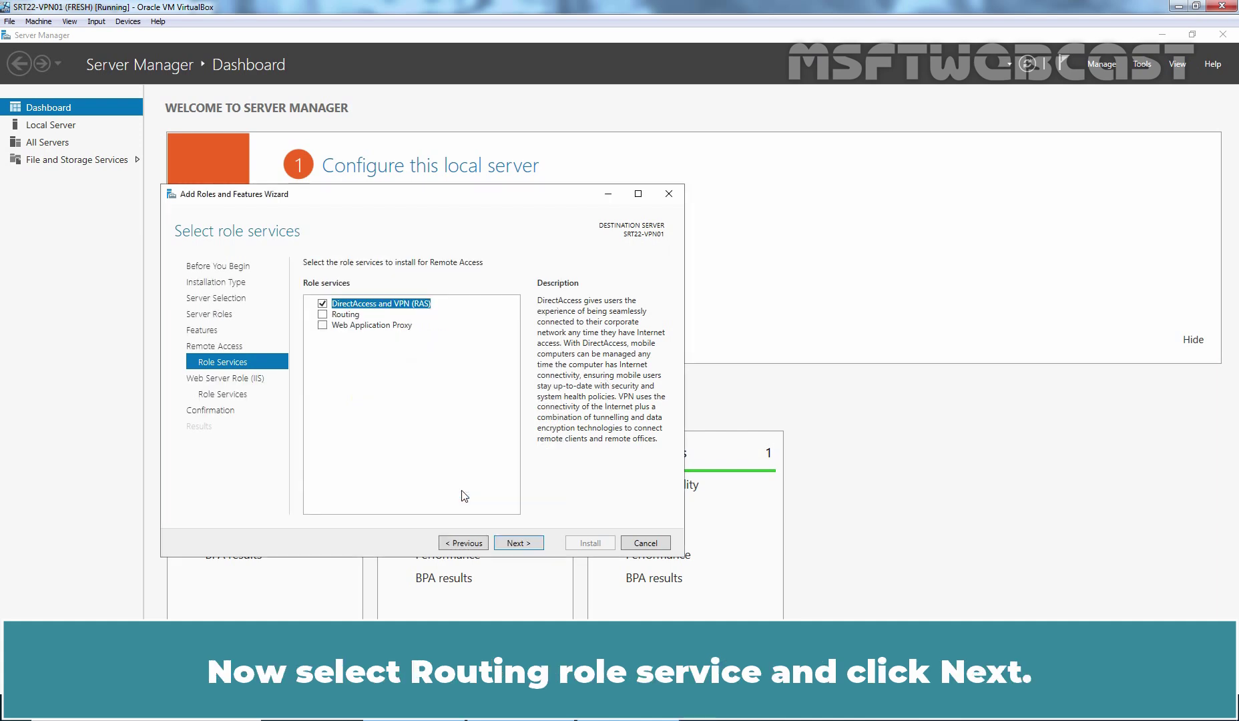
left_click(323, 314)
left_click(518, 544)
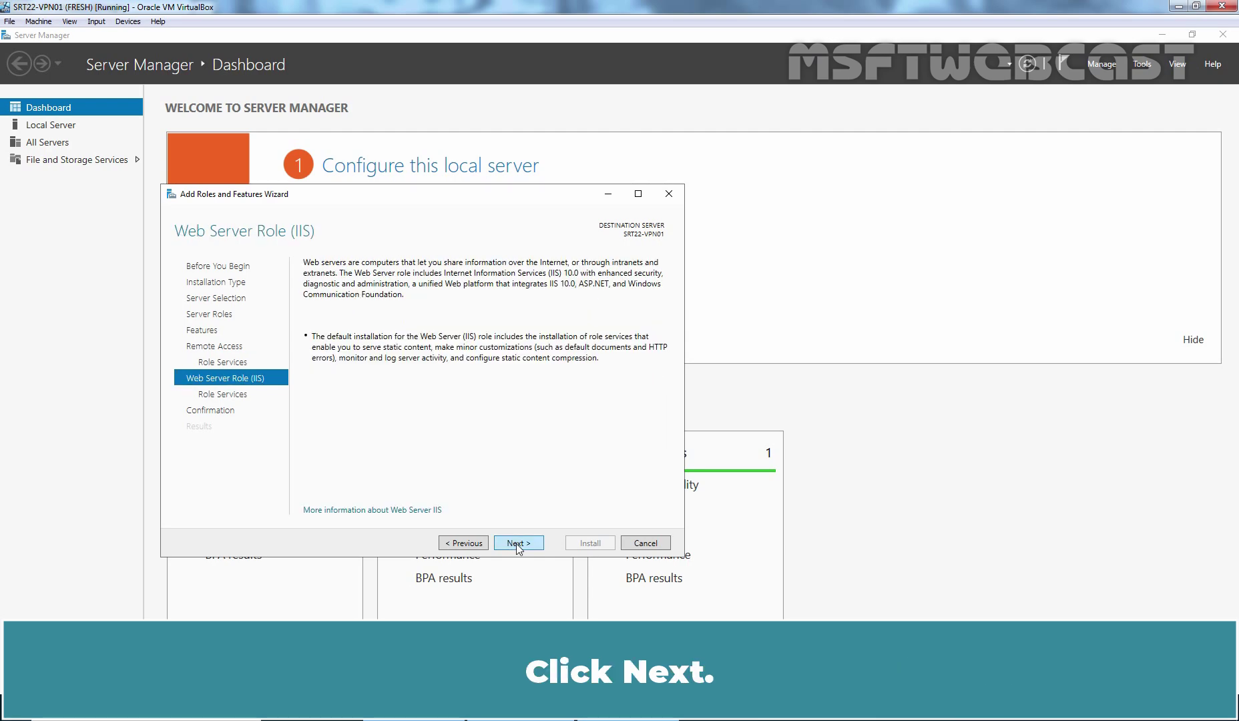
left_click(518, 546)
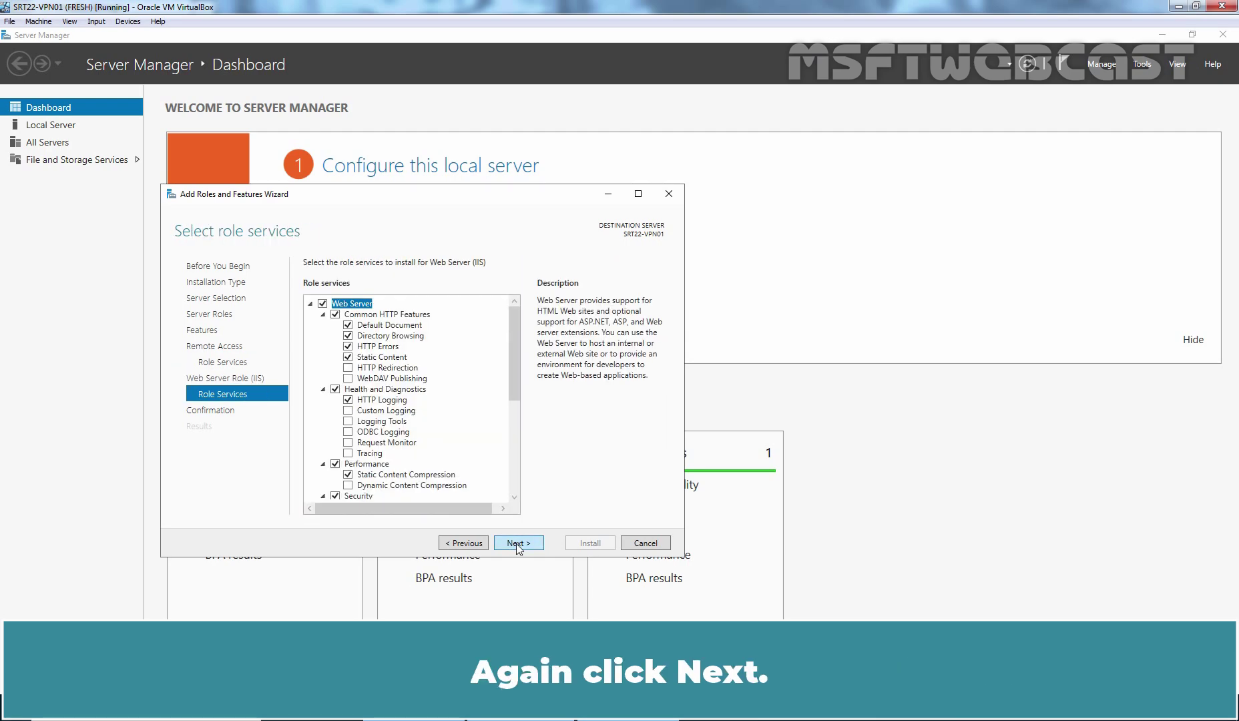
left_click(517, 545)
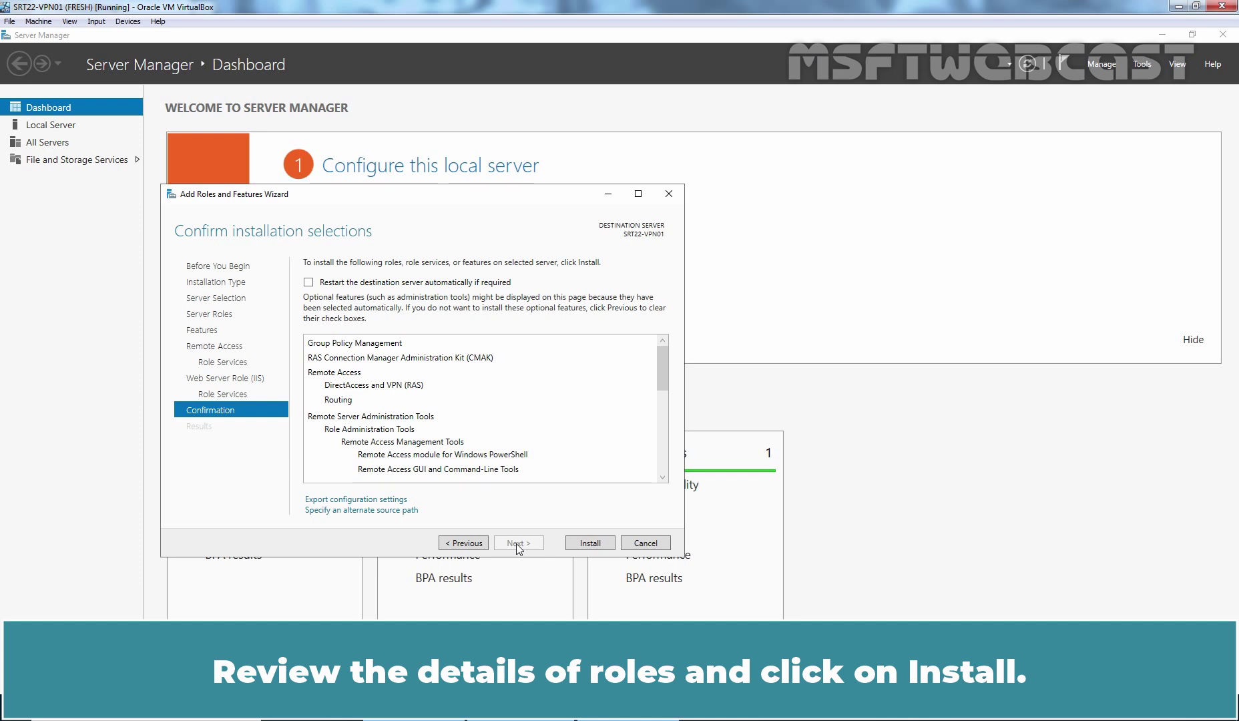
- Install the Remote Access role and launch the Getting Started Wizard with Deploy VPN only
left_click(591, 543)
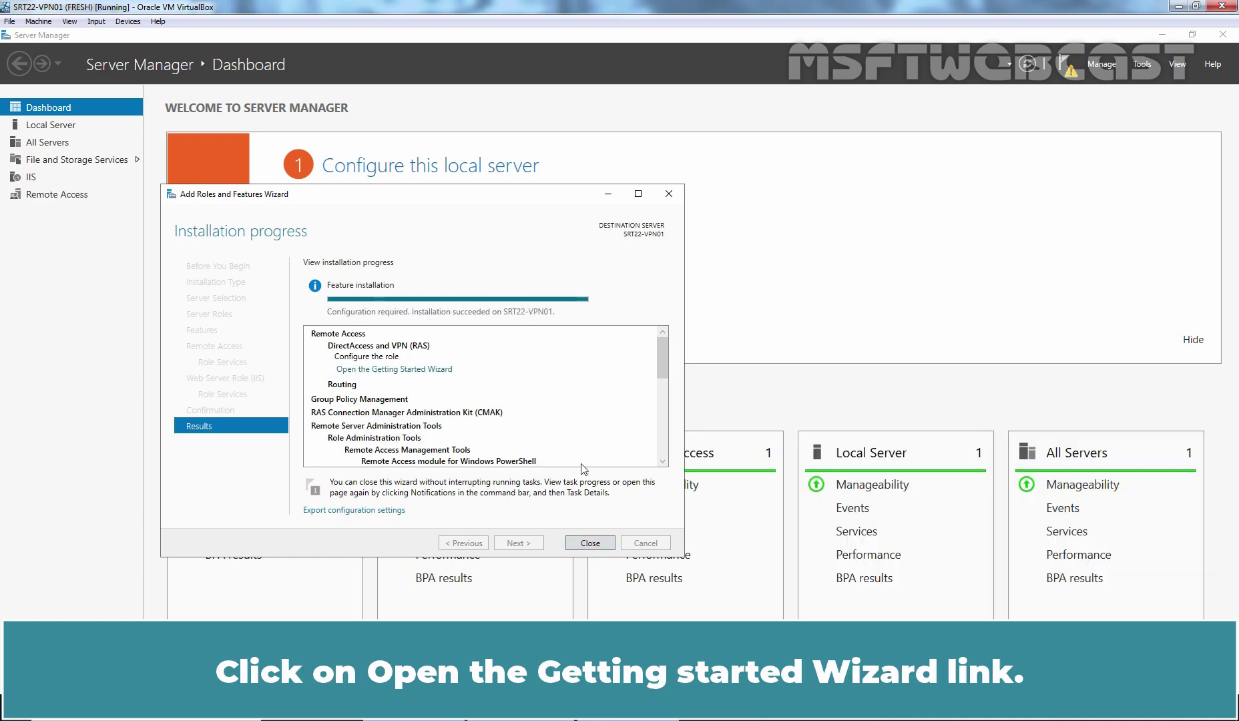
left_click(431, 371)
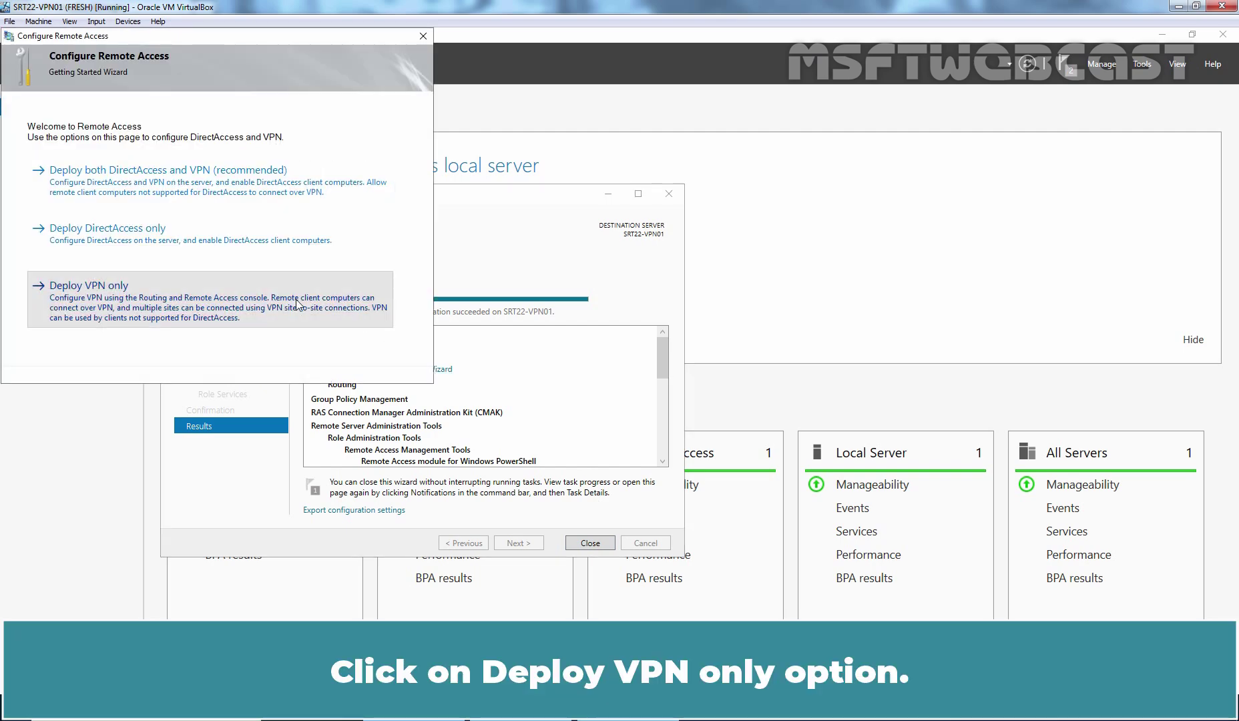
left_click(299, 303)
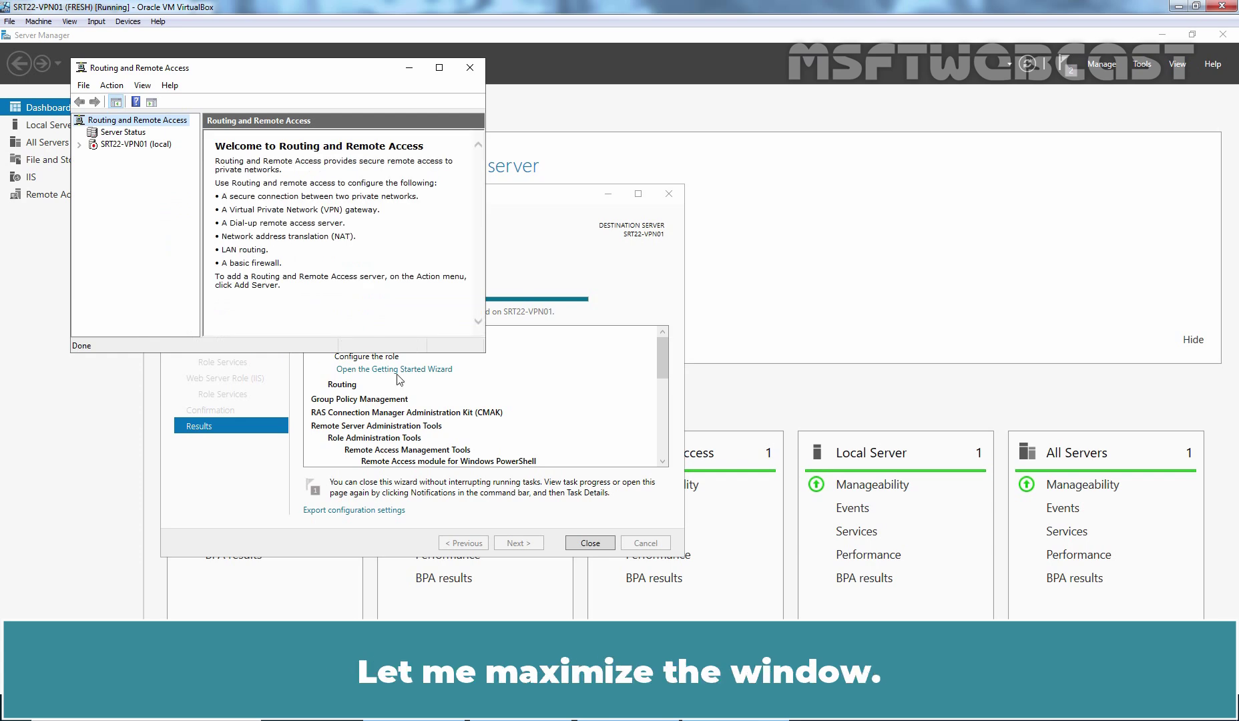
- Enable Routing and Remote Access as a custom configuration with VPN access and NAT, then start the service
left_click(440, 67)
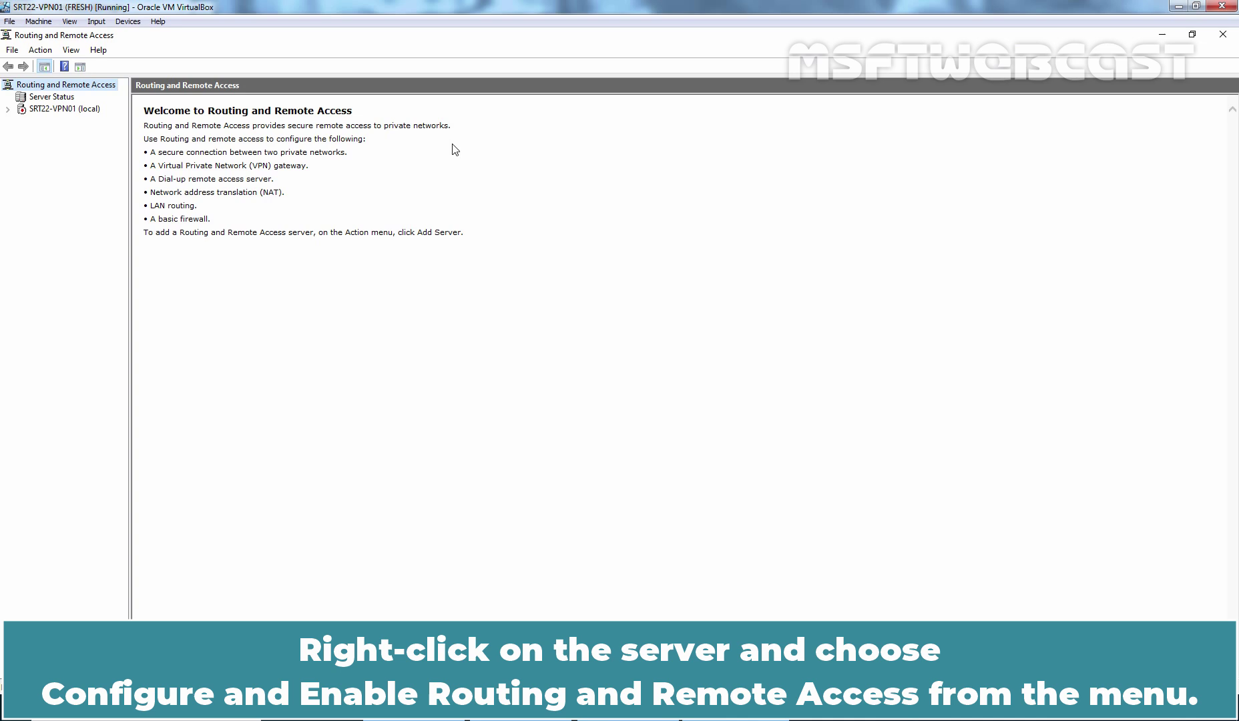
right_click(62, 109)
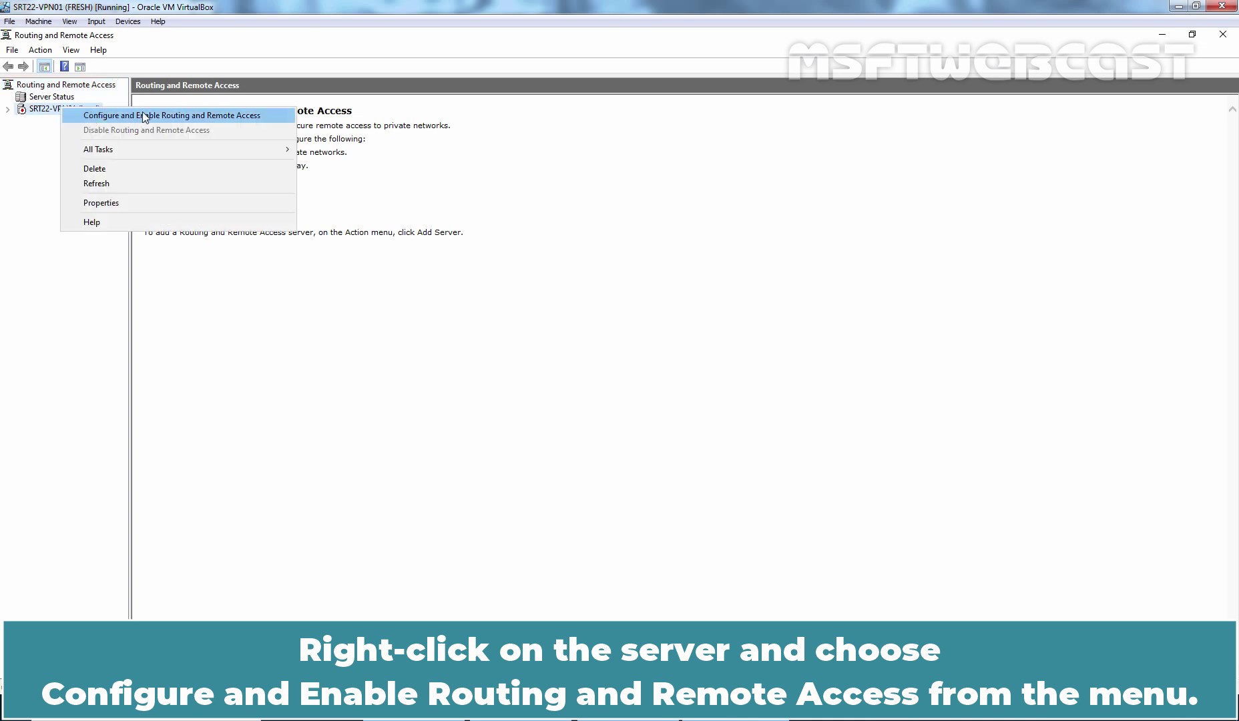
left_click(239, 115)
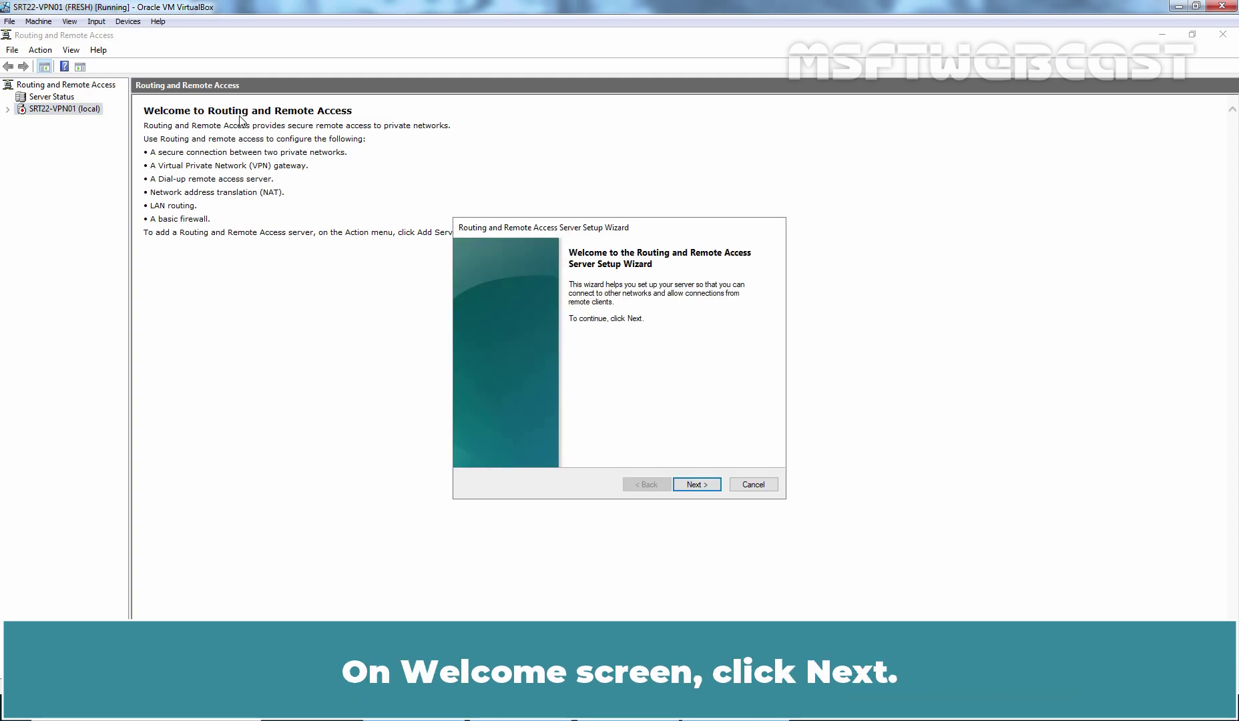
left_click(696, 483)
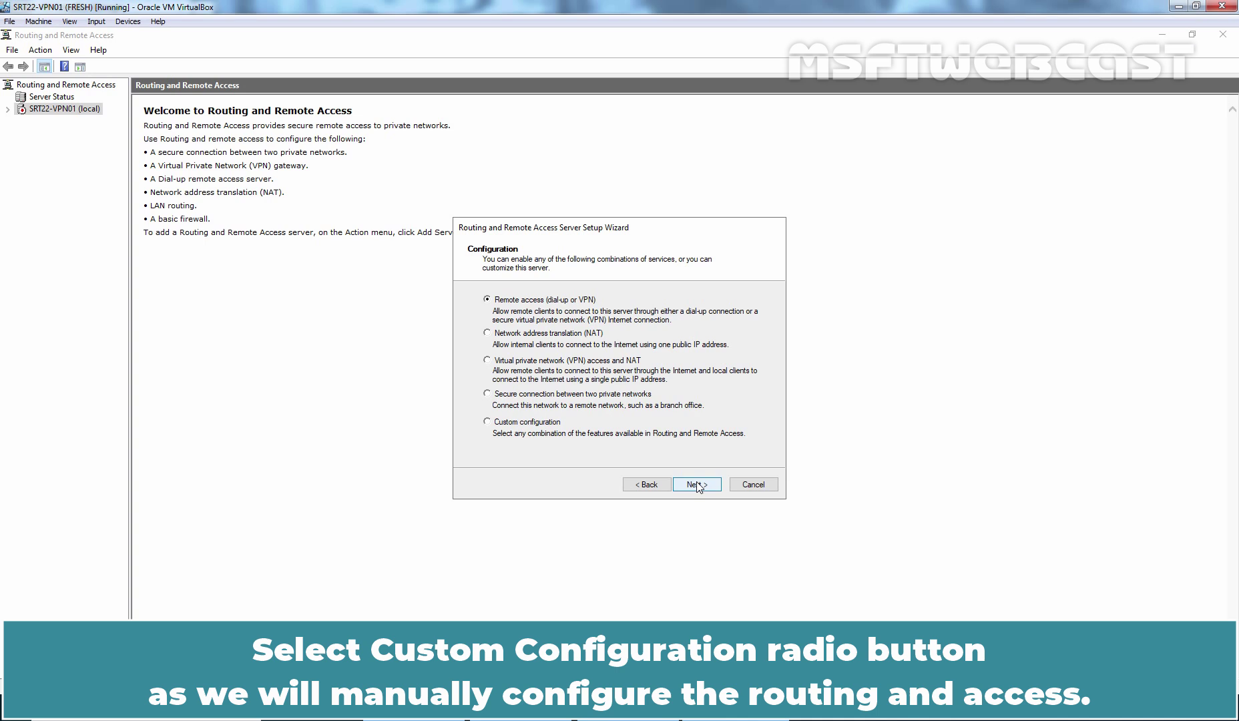
left_click(526, 423)
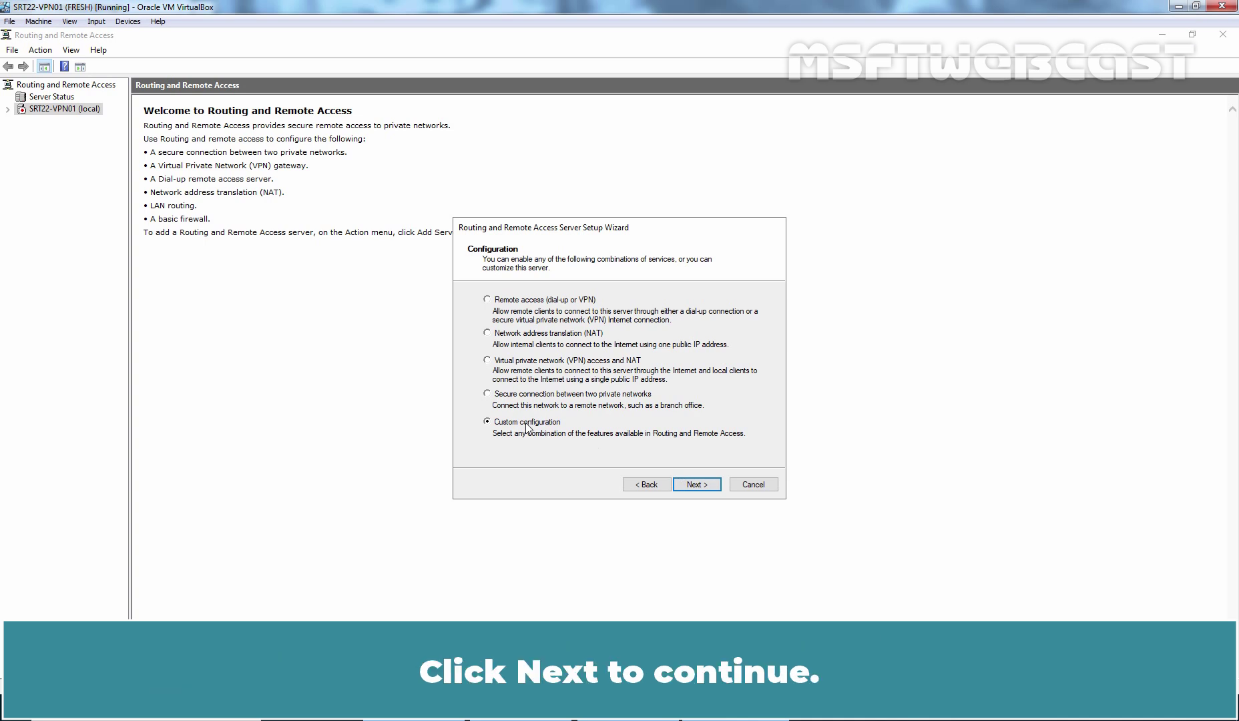
left_click(701, 487)
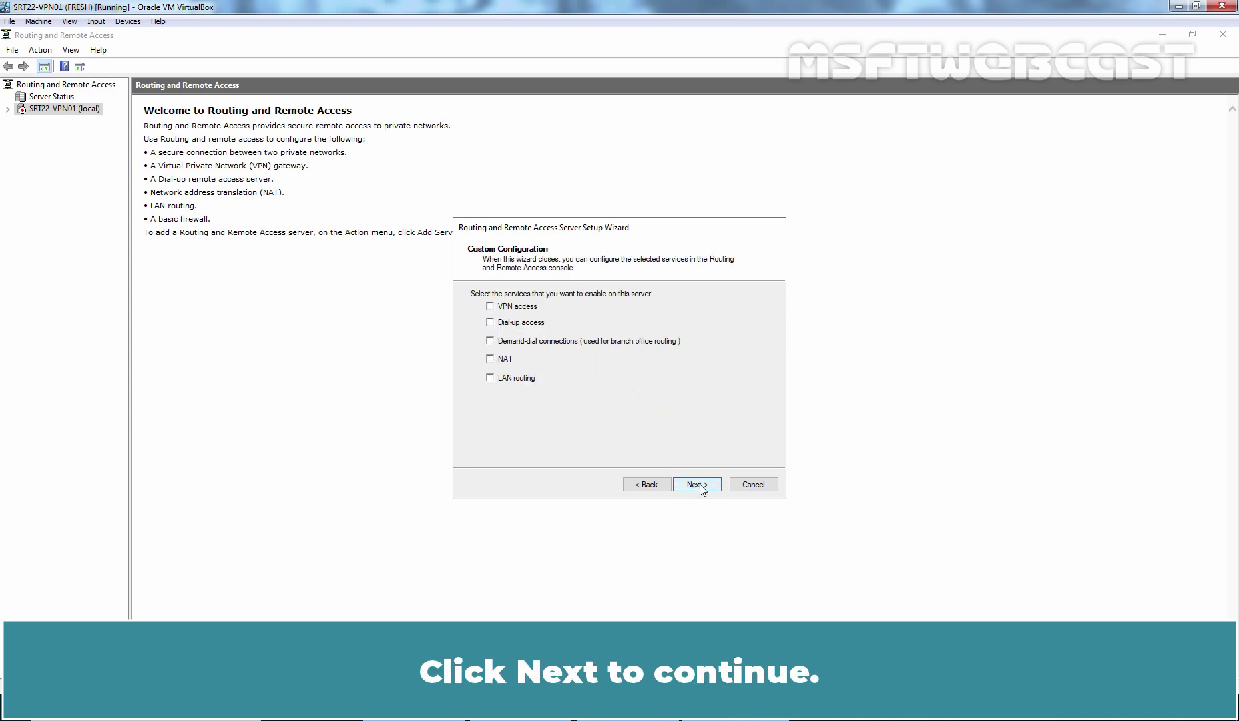
left_click(490, 306)
left_click(493, 360)
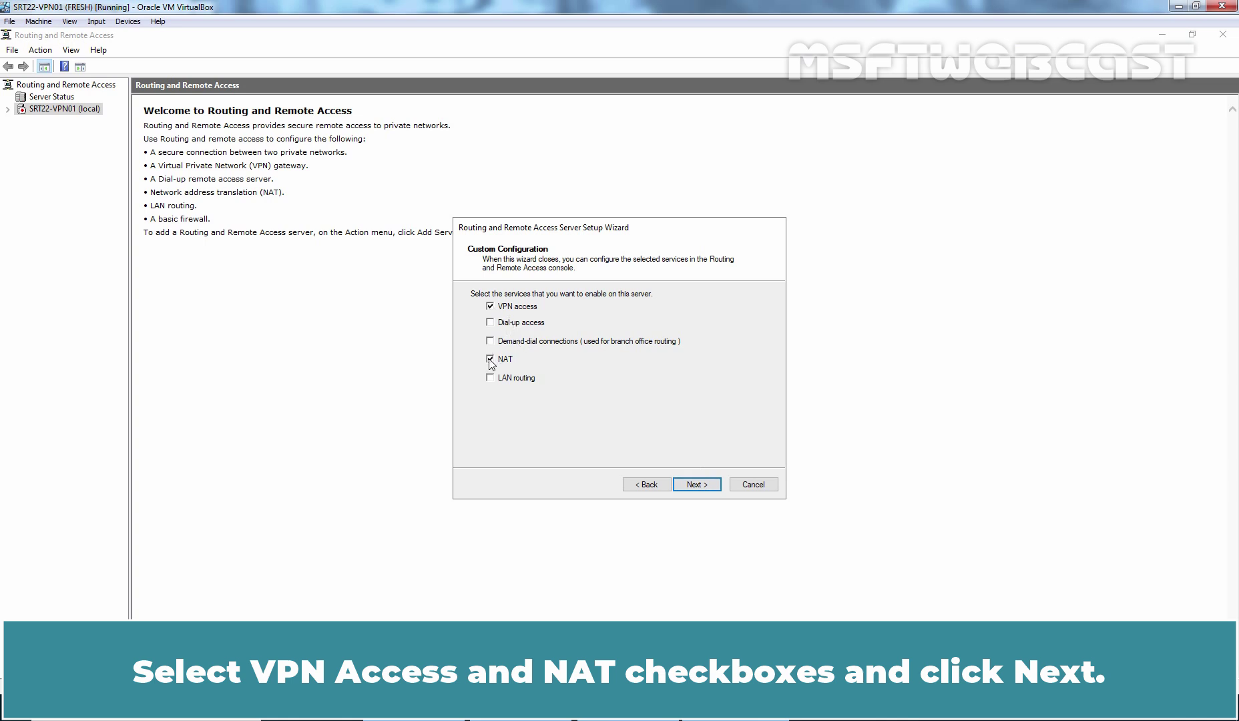
left_click(694, 484)
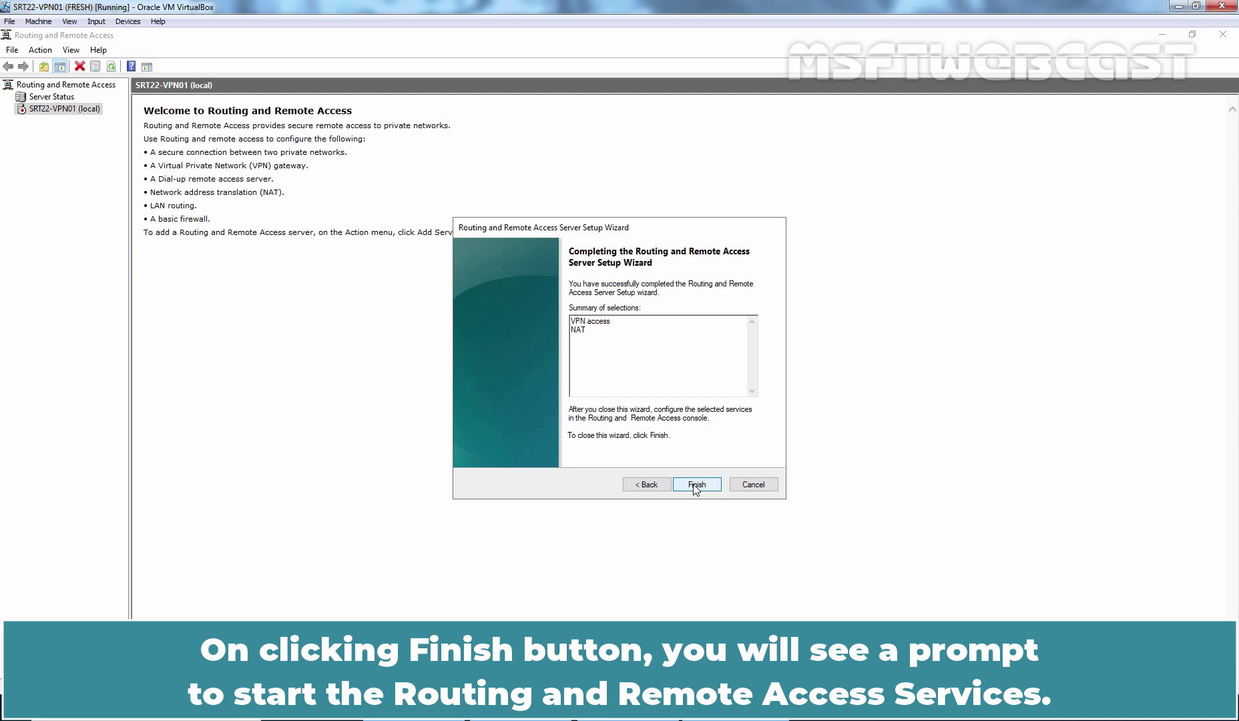
left_click(695, 485)
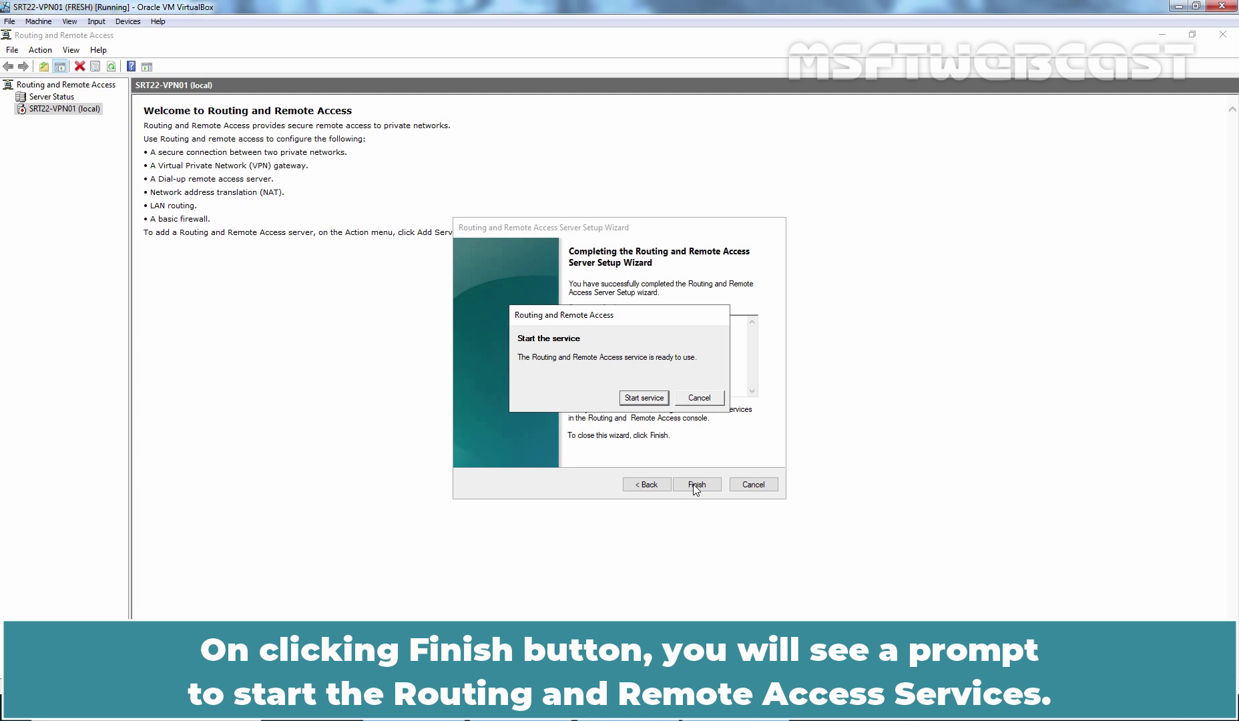
left_click(643, 397)
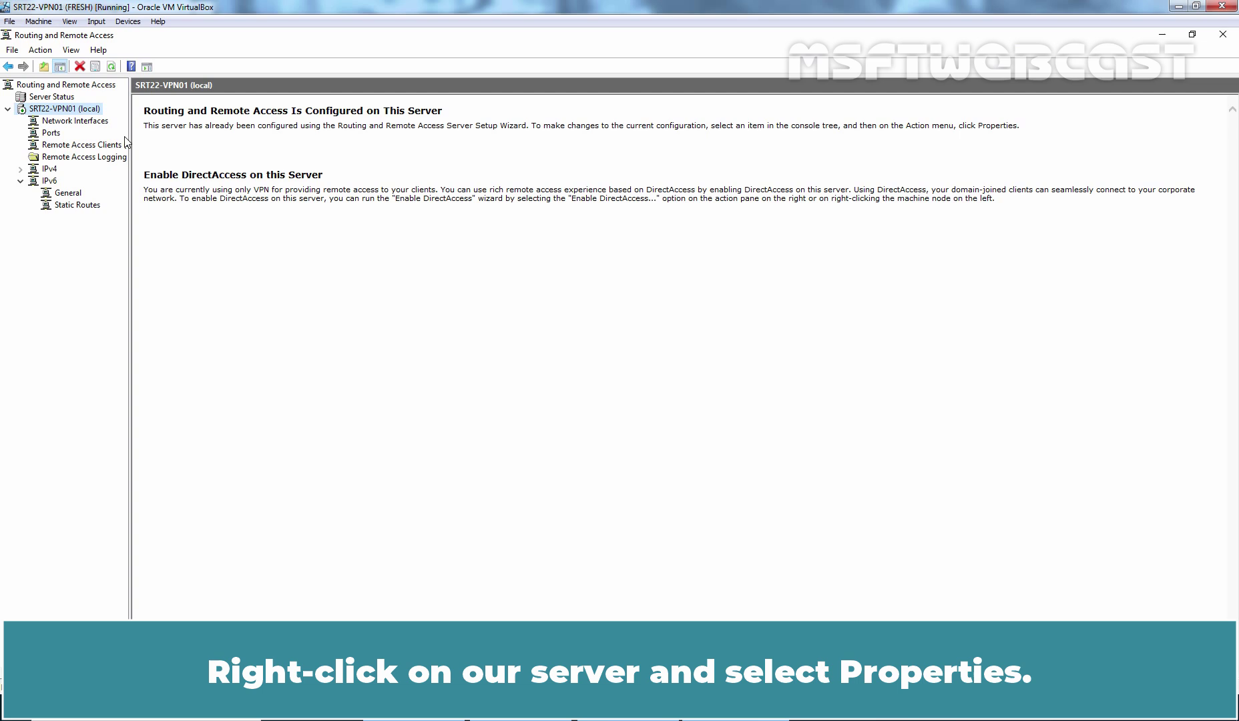
- In the server's Security properties, allow custom IPsec policy for L2TP/IKEv2 and enter the preshared key
right_click(94, 112)
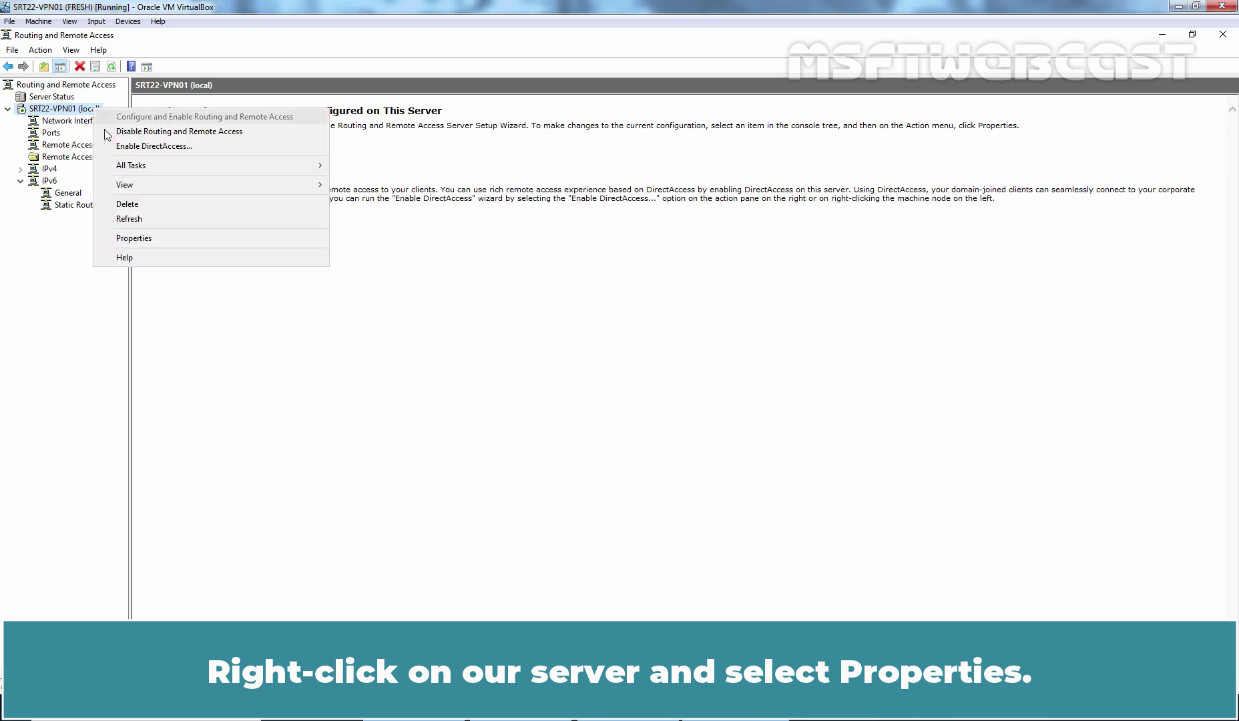
left_click(152, 240)
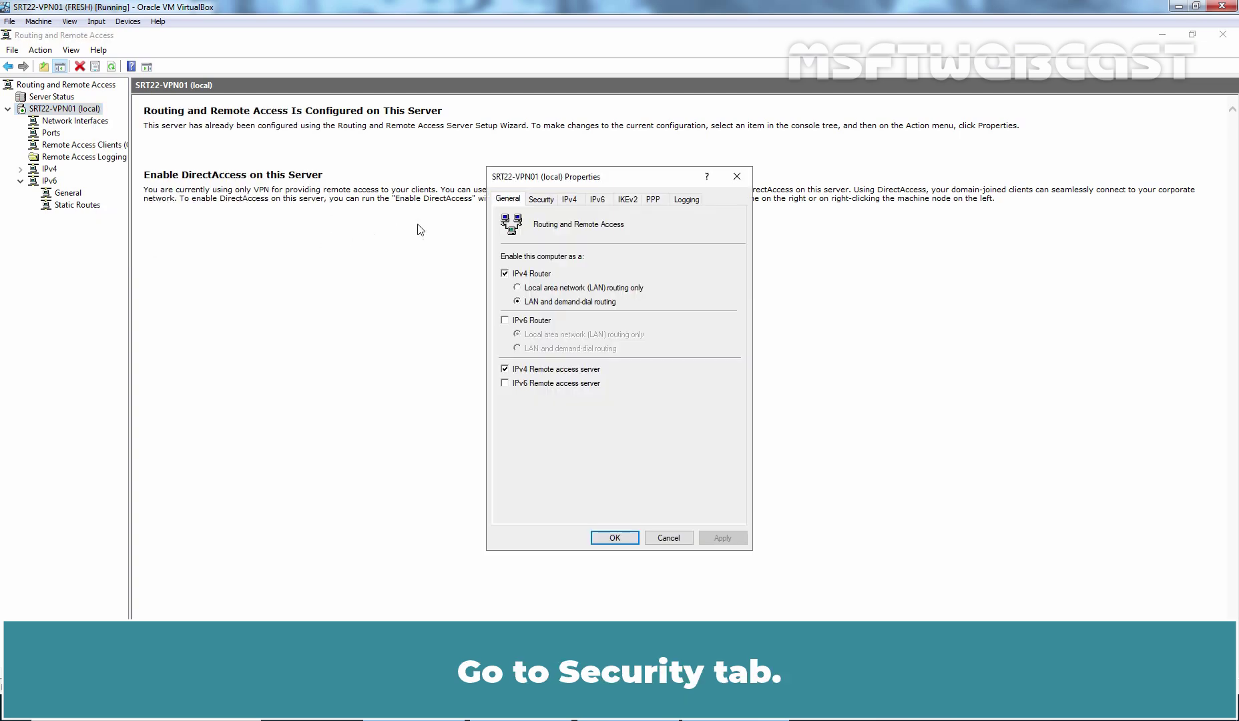
left_click(547, 200)
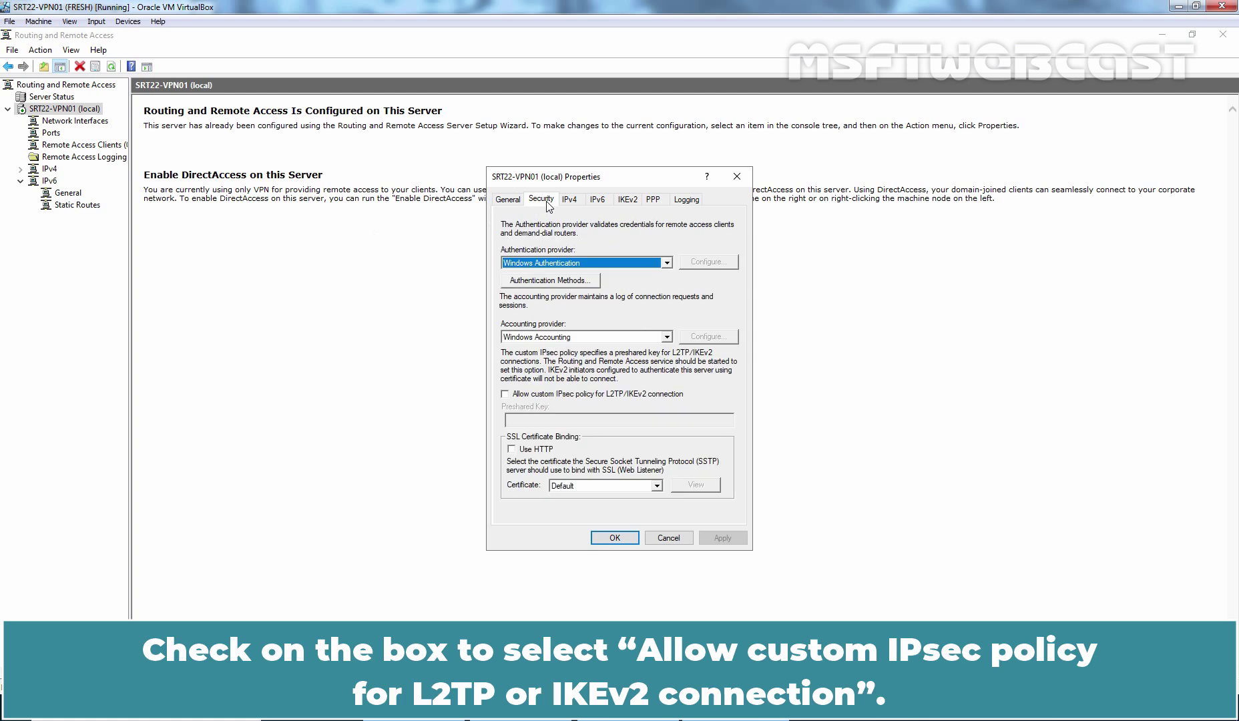
left_click(548, 393)
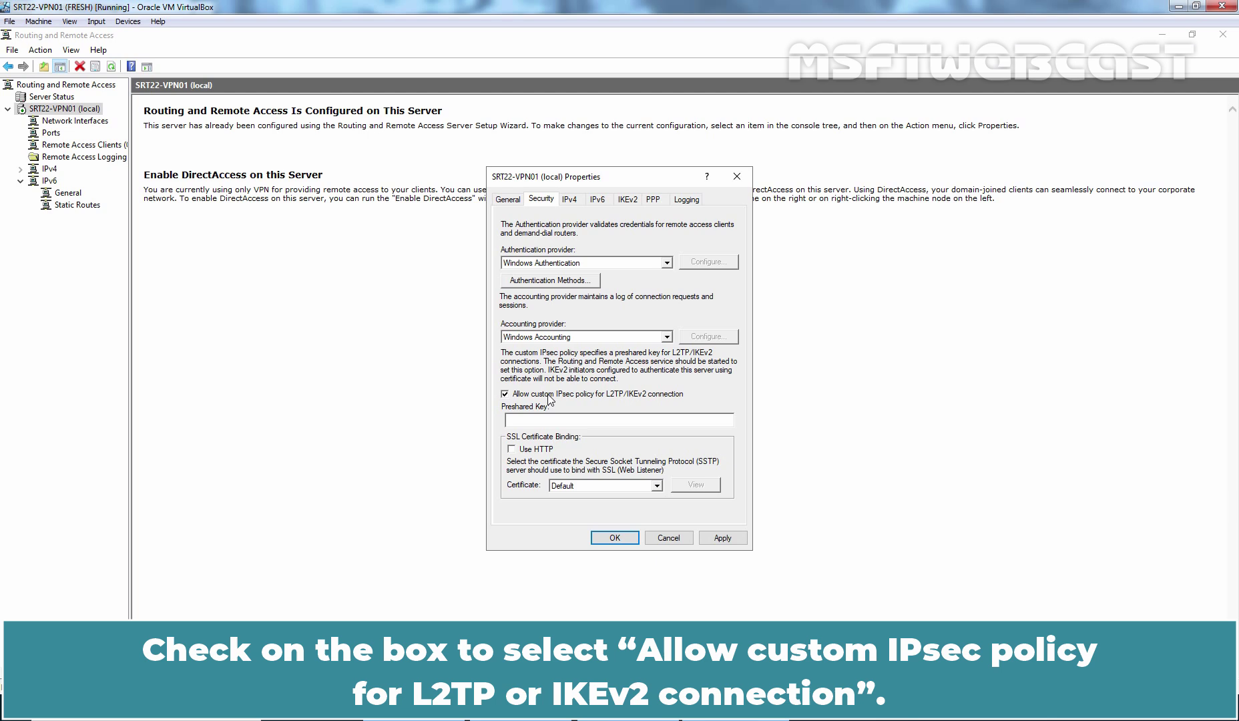
left_click(560, 421)
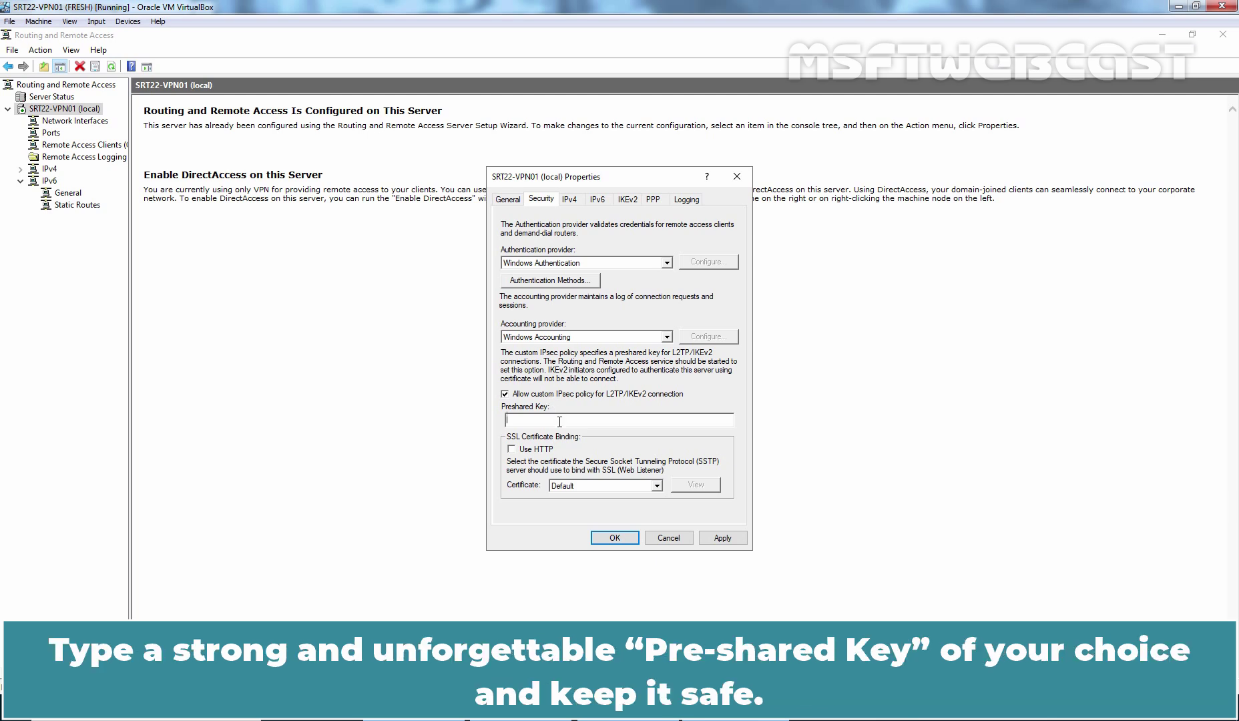
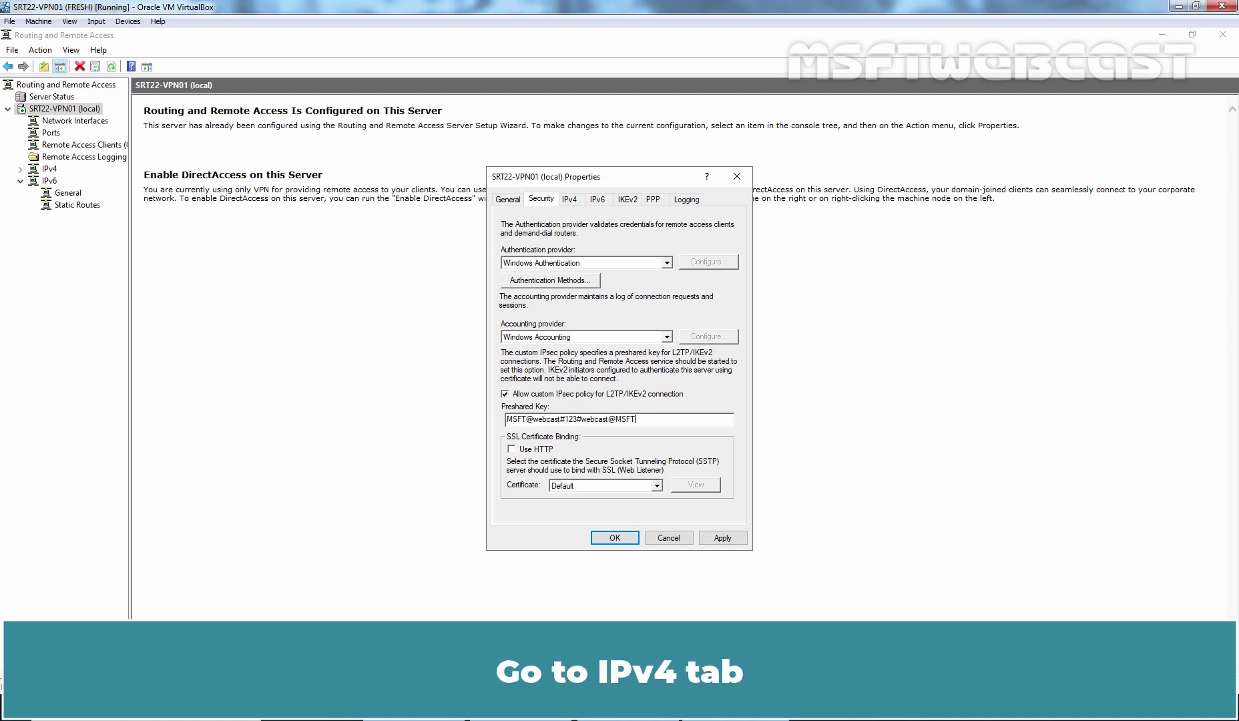
- Use a static IPv4 pool 192.168.72.1–192.168.72.5 for VPN clients and save, accepting the restart
left_click(570, 200)
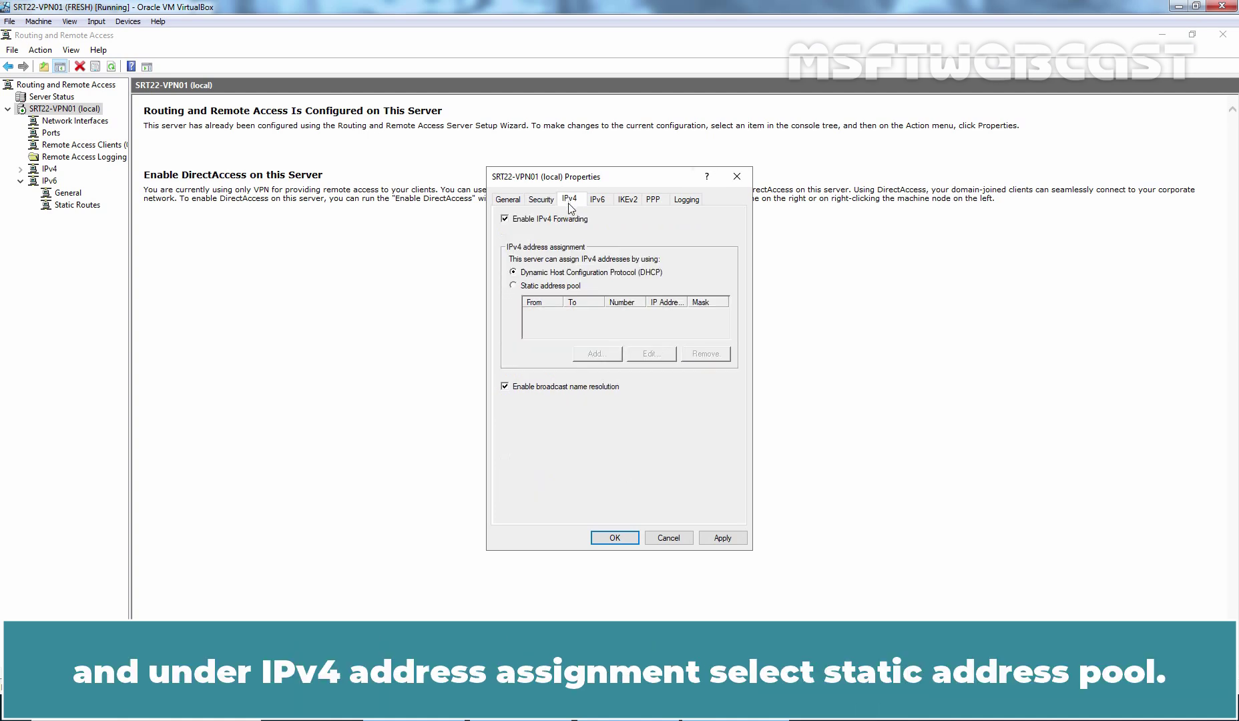
left_click(559, 286)
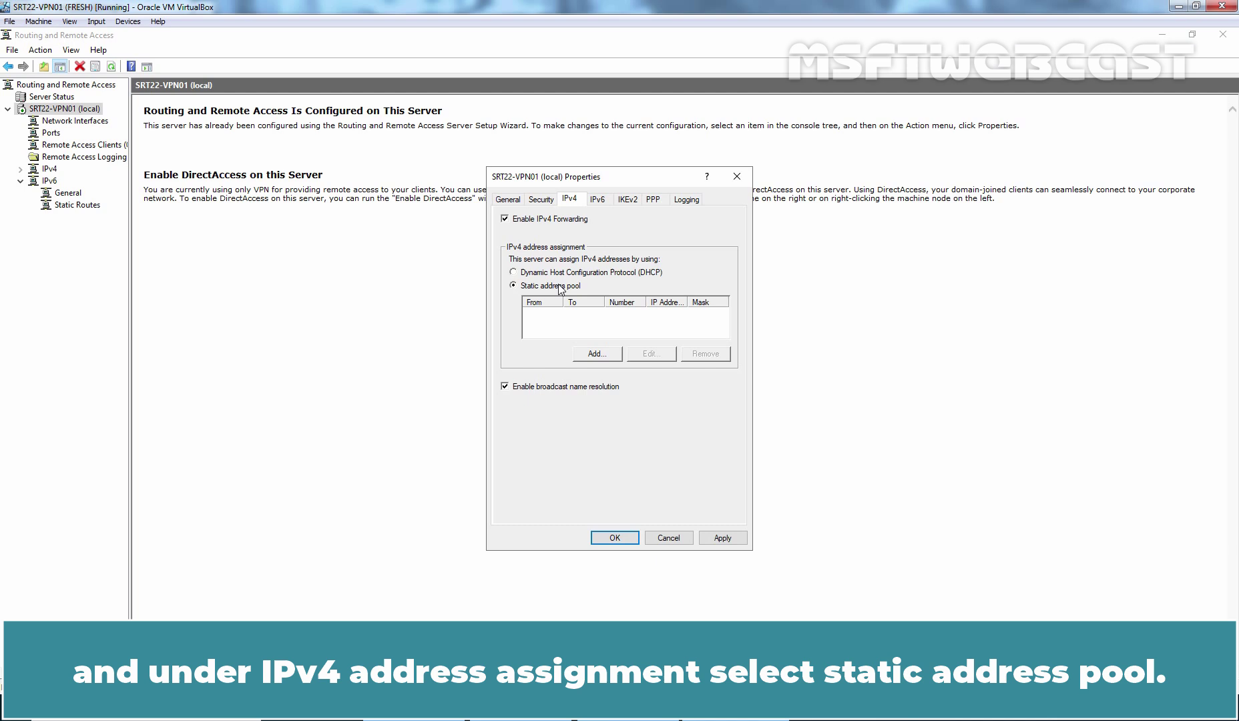
left_click(599, 354)
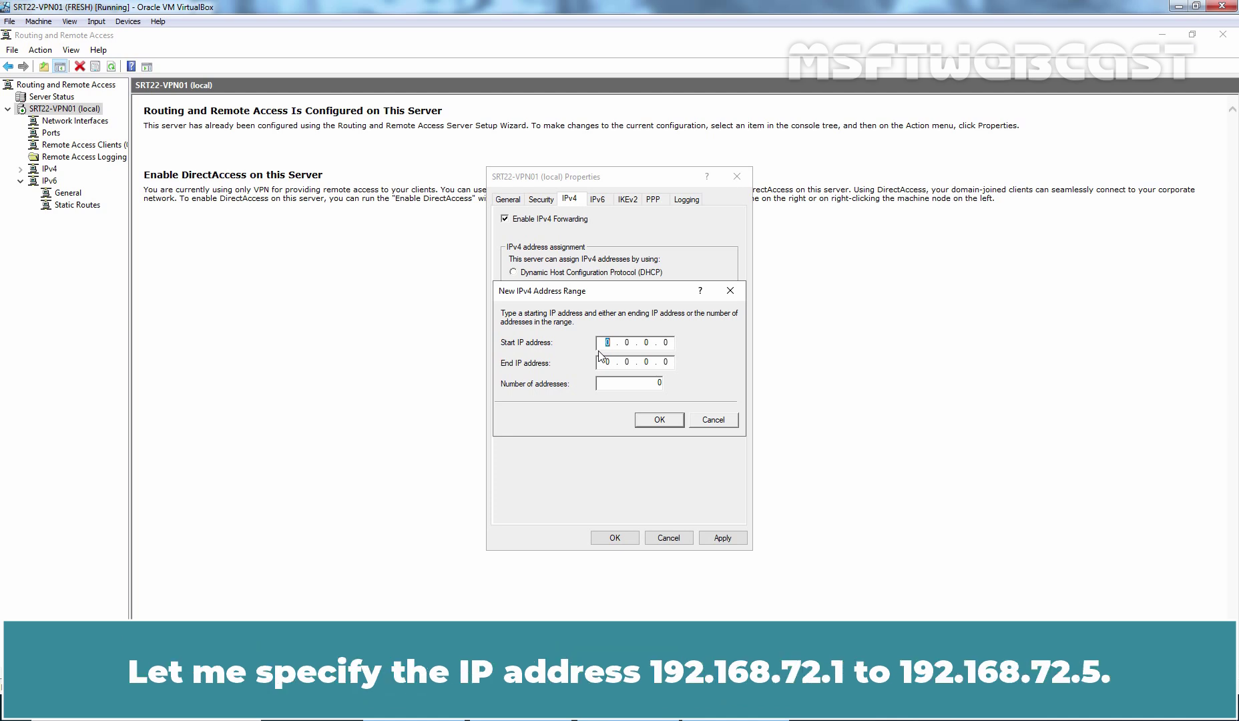
type("192.168.72.1")
key("Tab")
type("192 . 168 . 72 . 5")
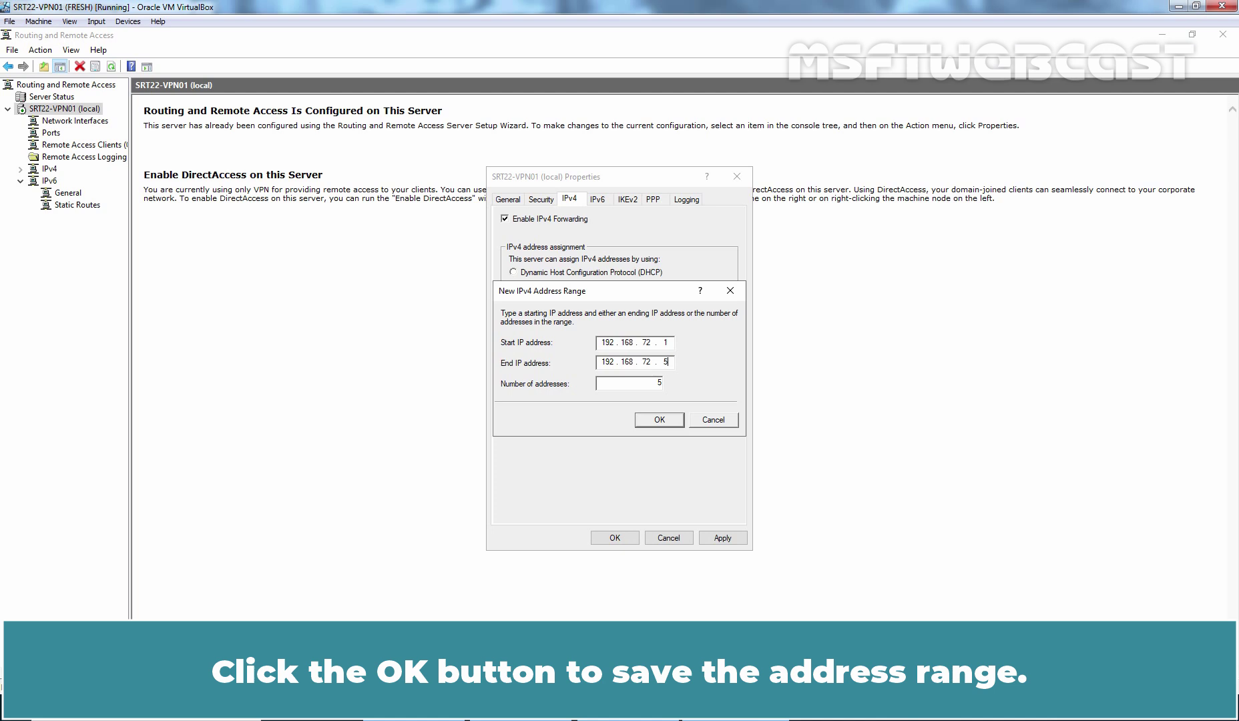
left_click(660, 419)
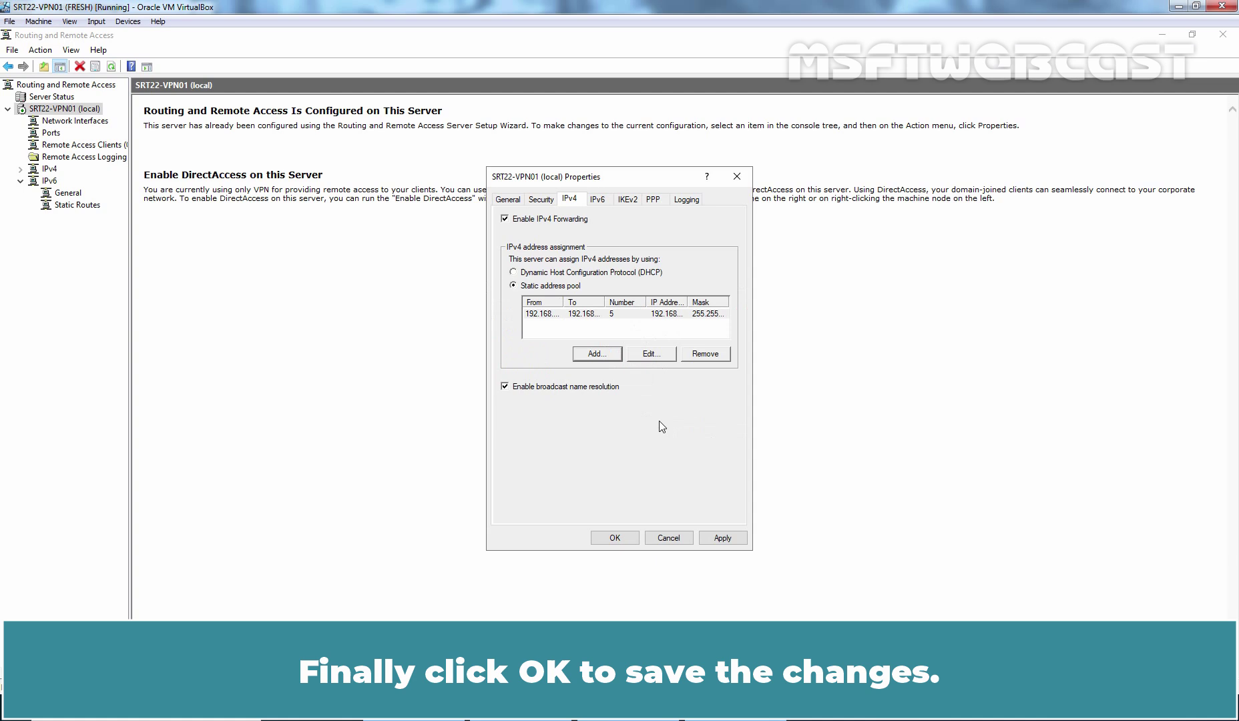
left_click(614, 537)
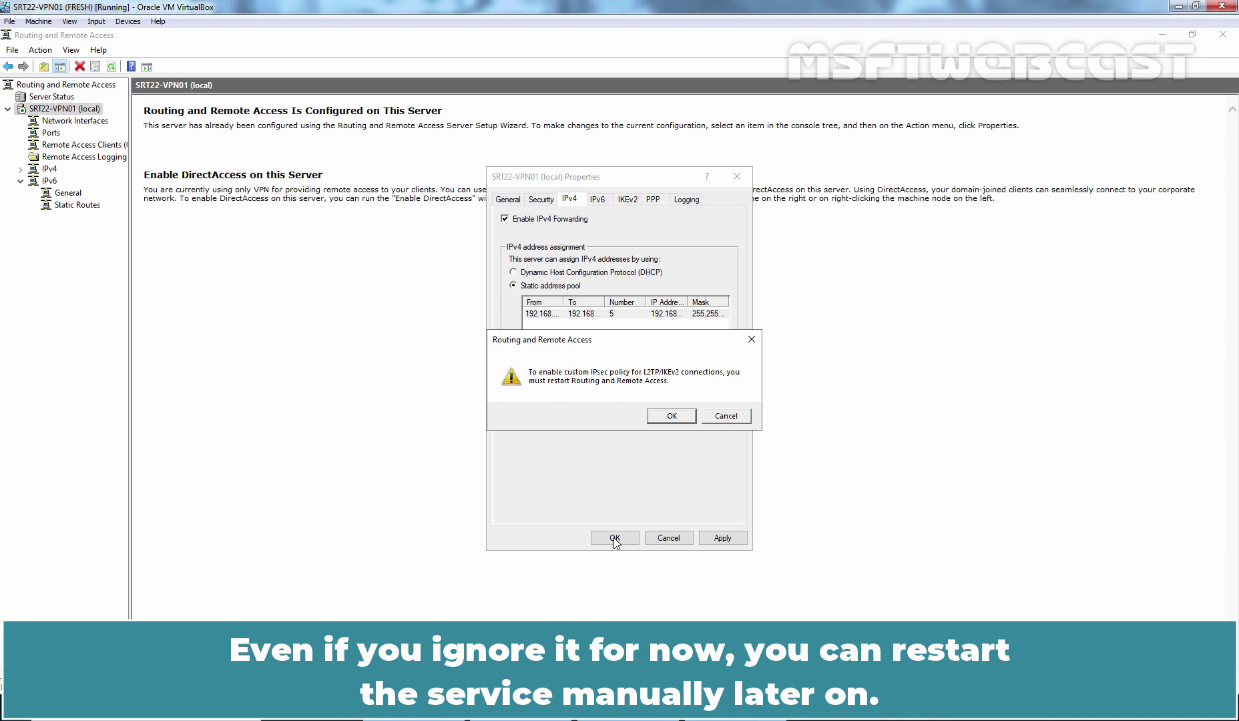
left_click(671, 416)
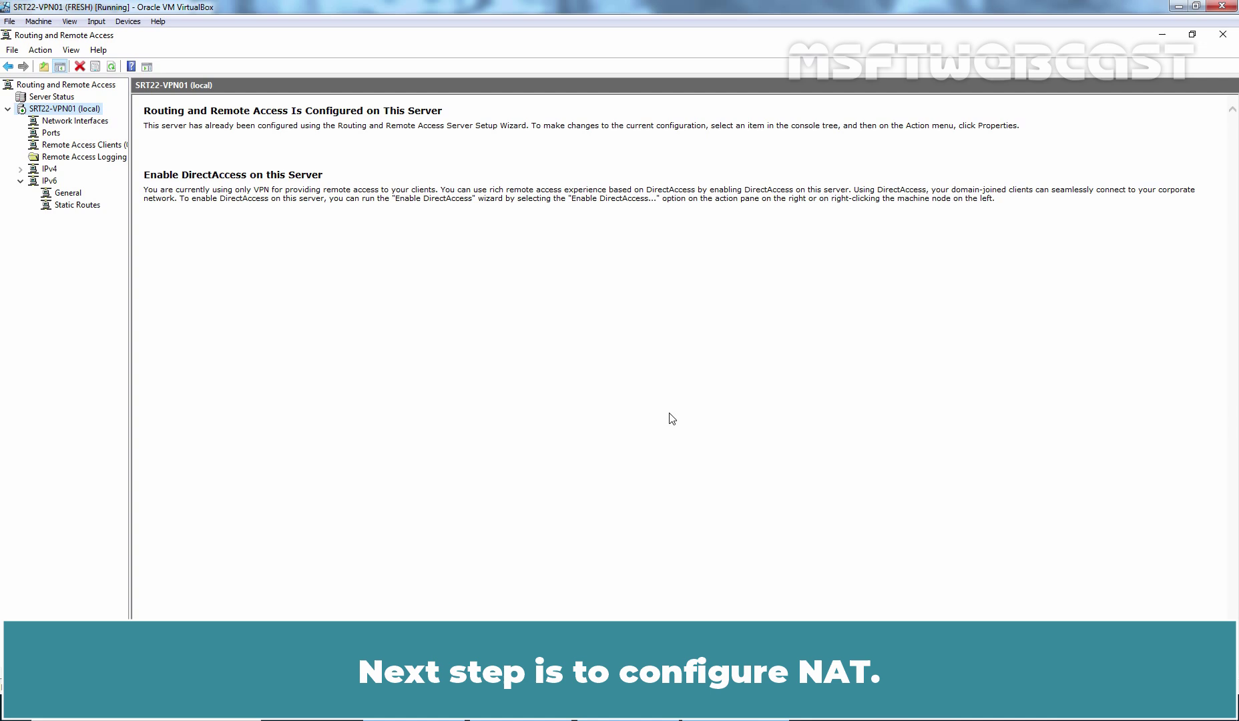
- Expand IPv4, select NAT, and begin adding a new NAT interface
left_click(21, 168)
left_click(62, 229)
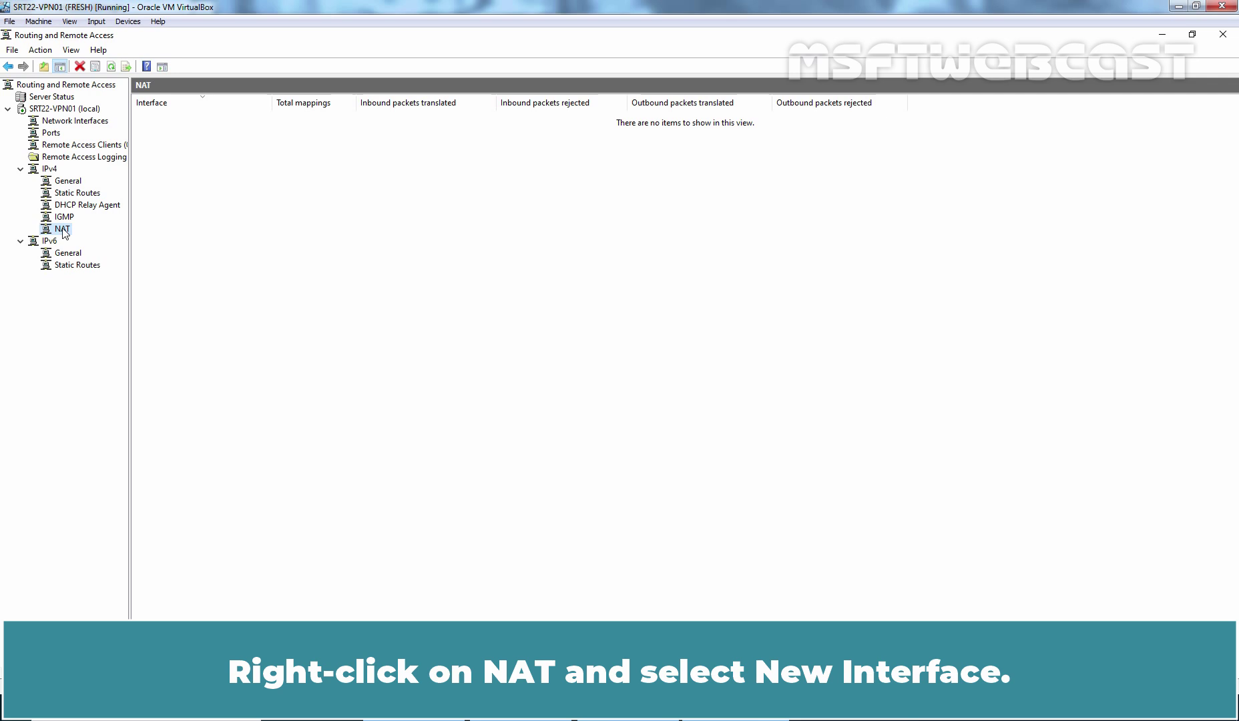
right_click(63, 231)
left_click(127, 238)
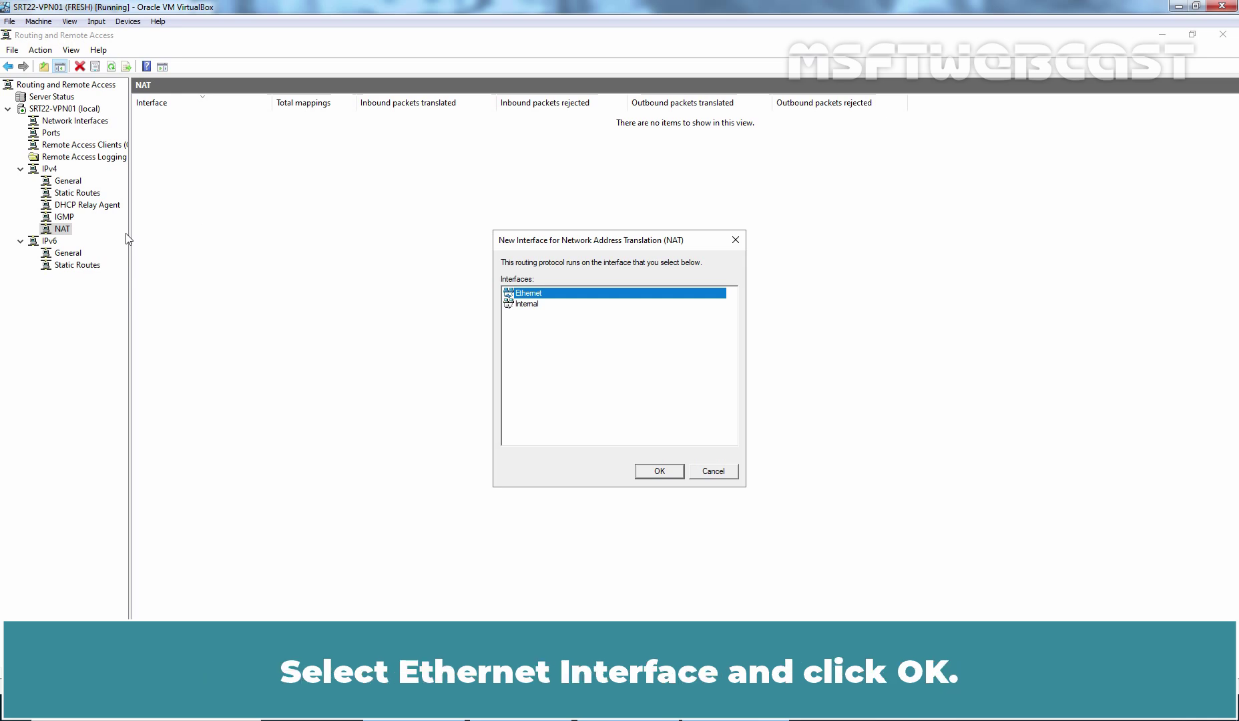
- Add Ethernet as a public NAT interface redirecting VPN Gateway (L2TP/IPsec) to 127.0.0.1
left_click(660, 472)
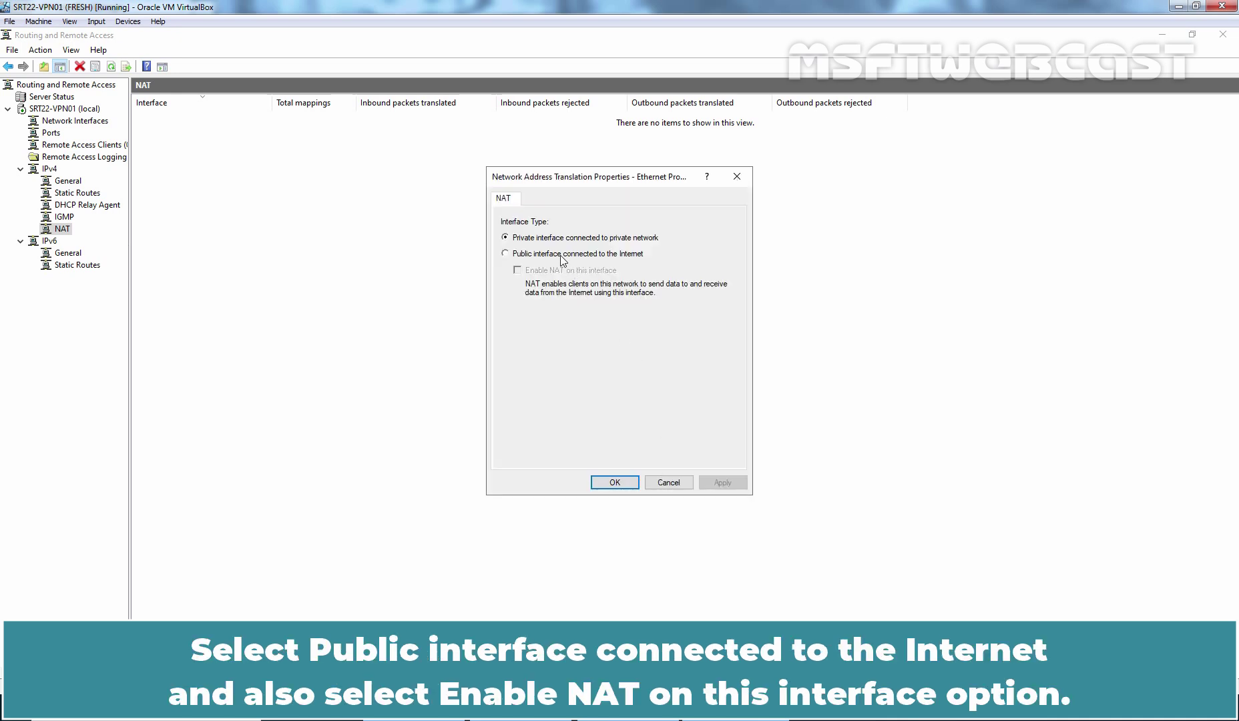
left_click(560, 256)
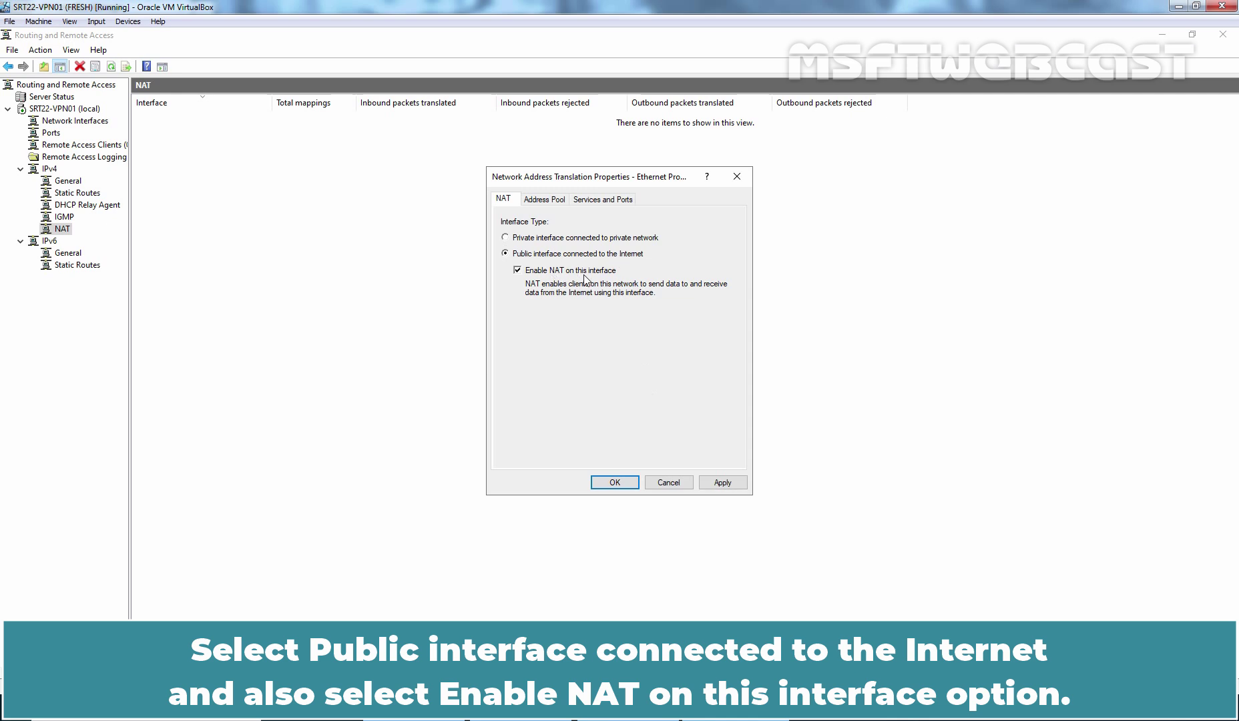
left_click(602, 199)
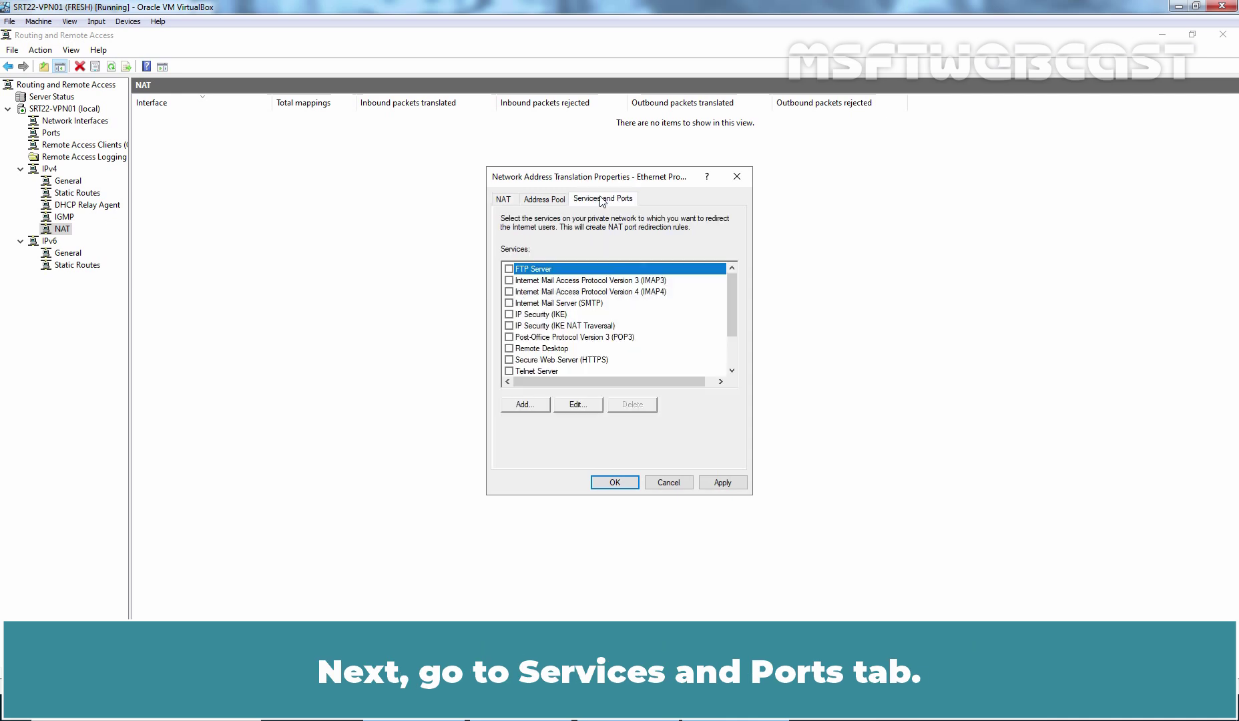
scroll(615, 338, "down", 2)
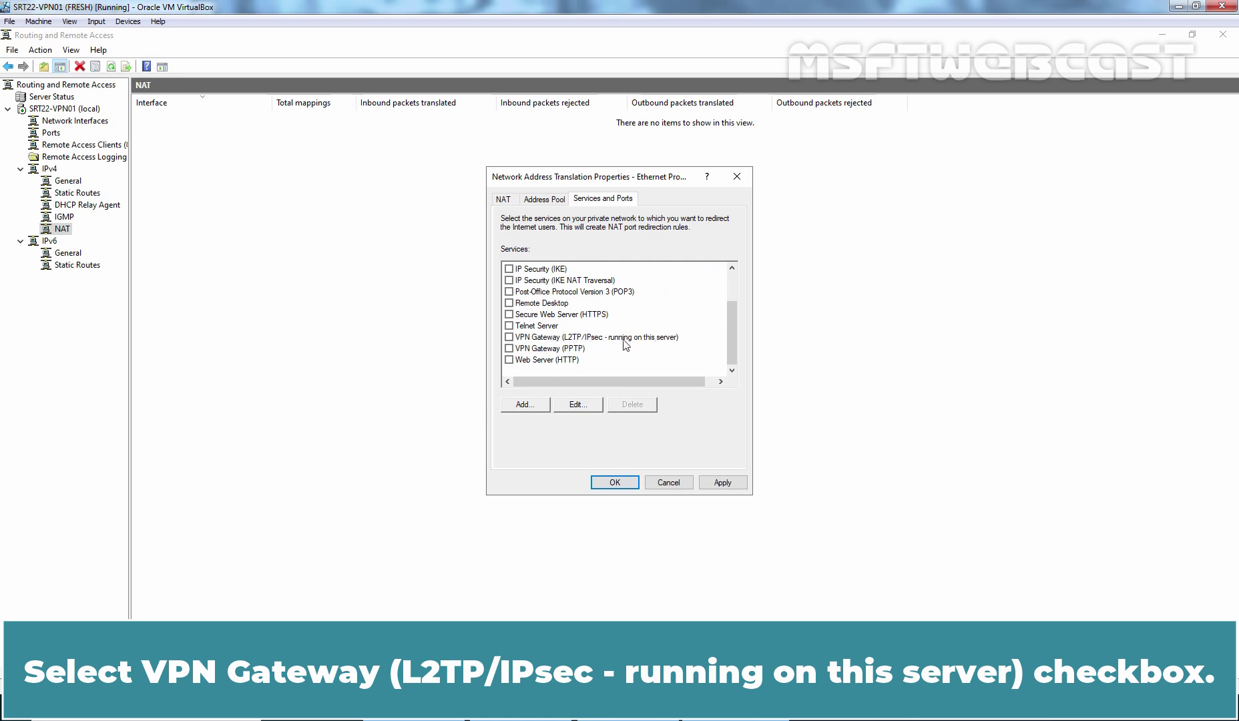
left_click(510, 337)
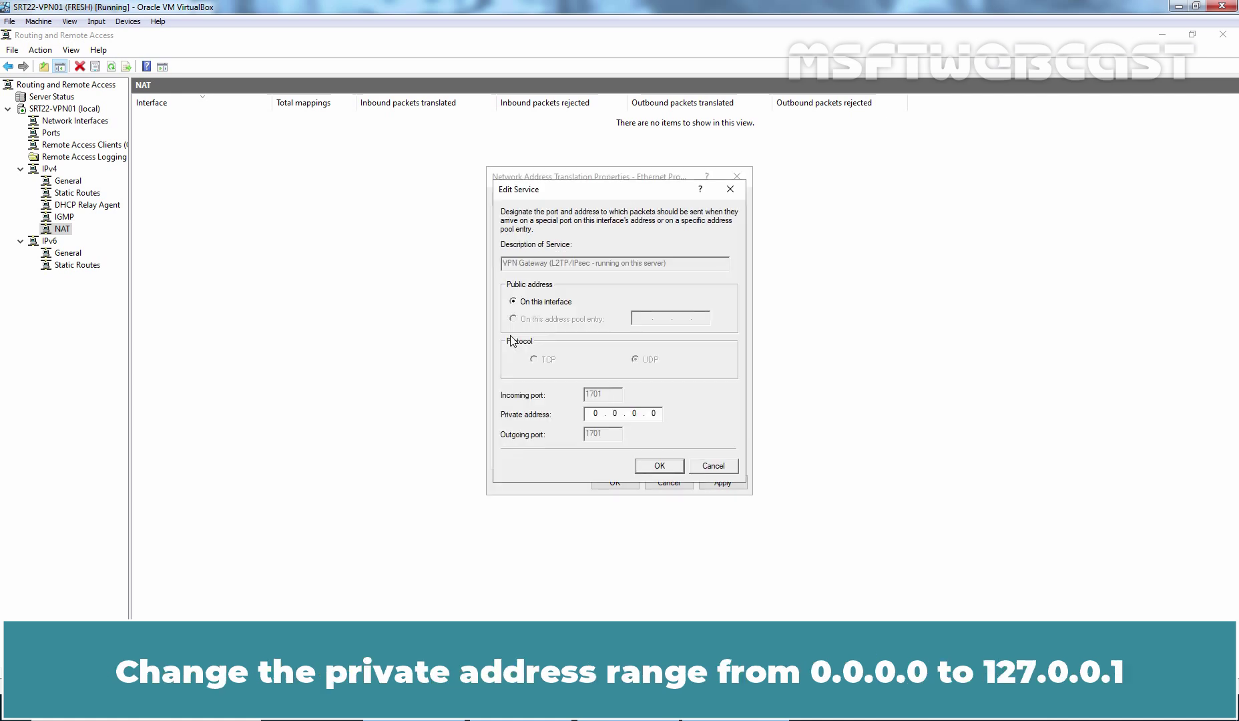
left_click(596, 416)
type("127.0.0.1")
left_click(658, 465)
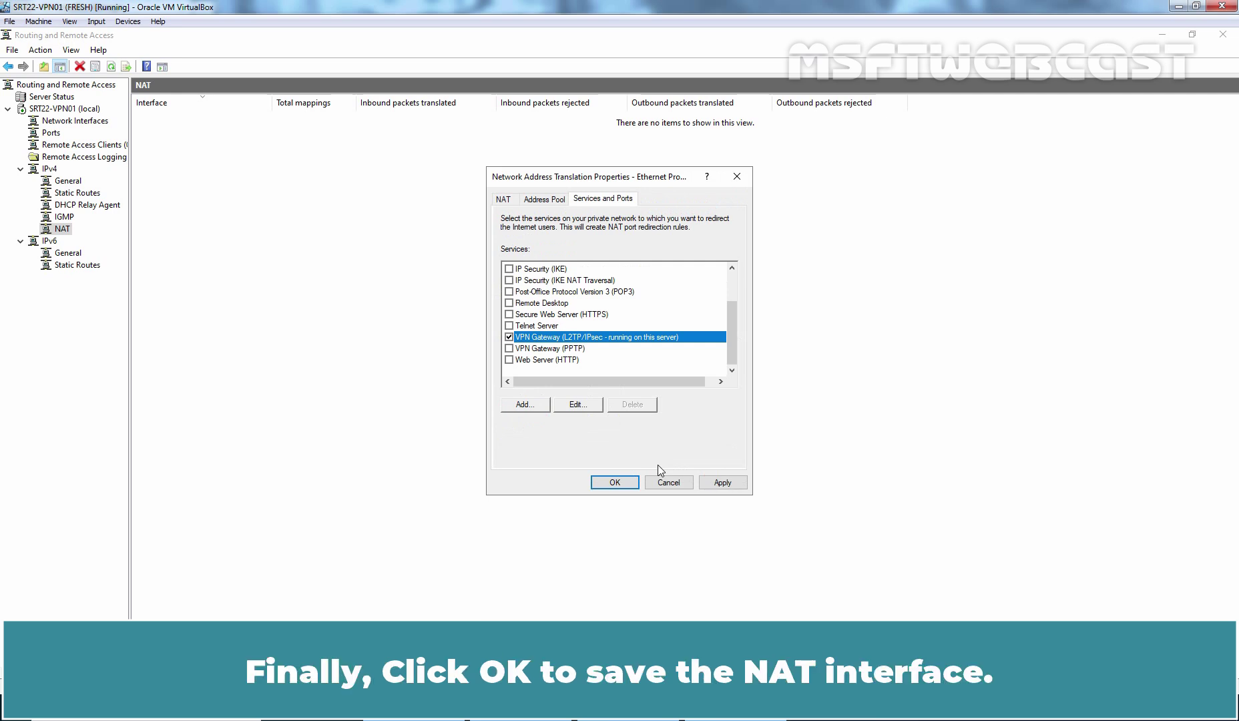
left_click(614, 482)
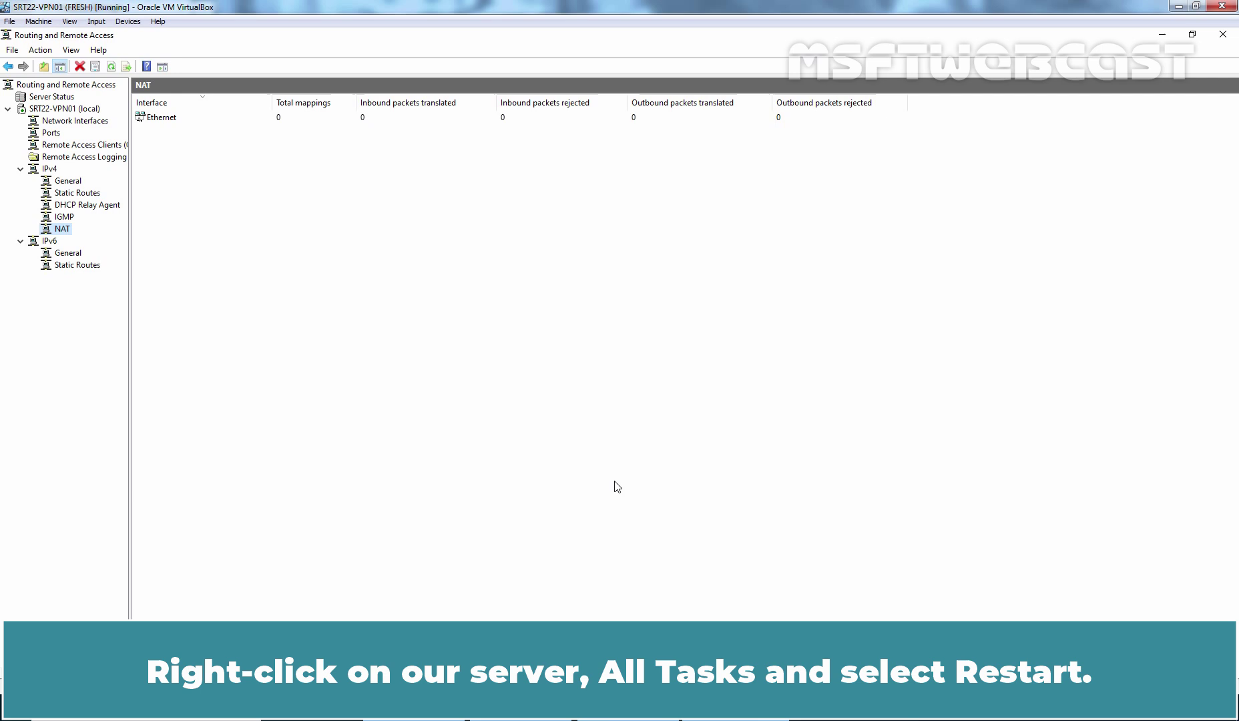
- Restart the Routing and Remote Access service on SRT22-VPN01 (local) via All Tasks > Restart
left_click(67, 109)
right_click(69, 111)
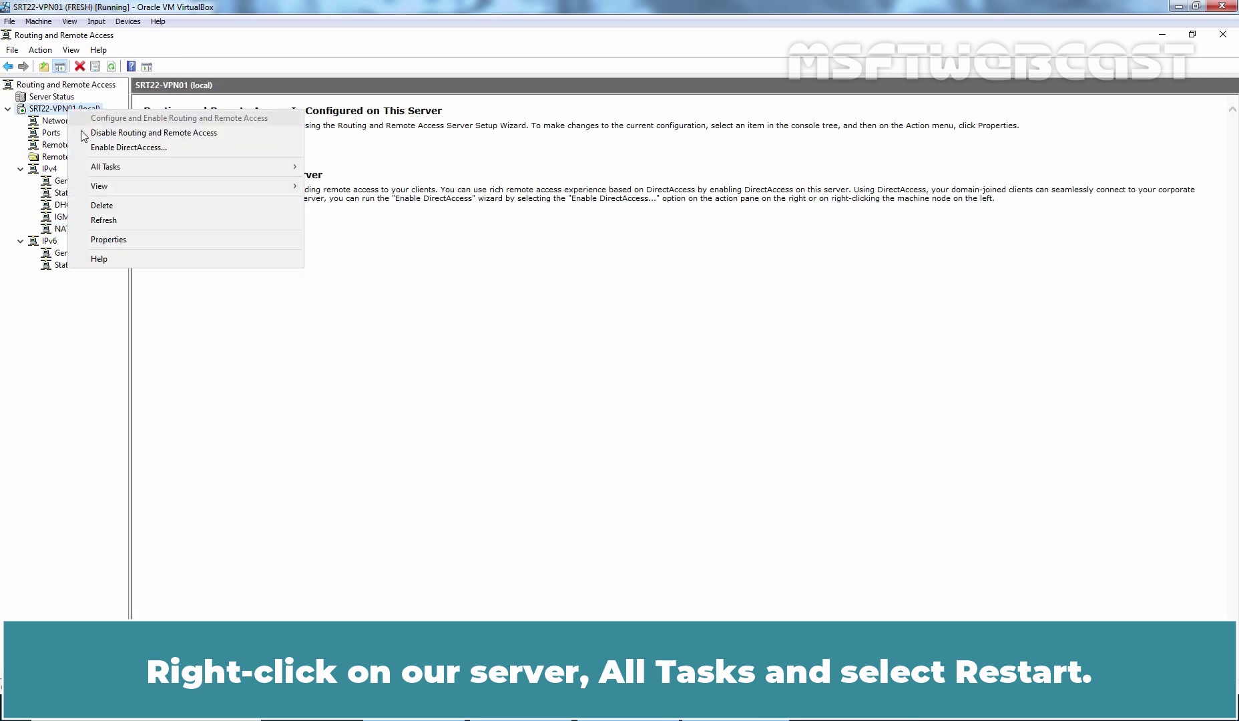
mouse_move(130, 168)
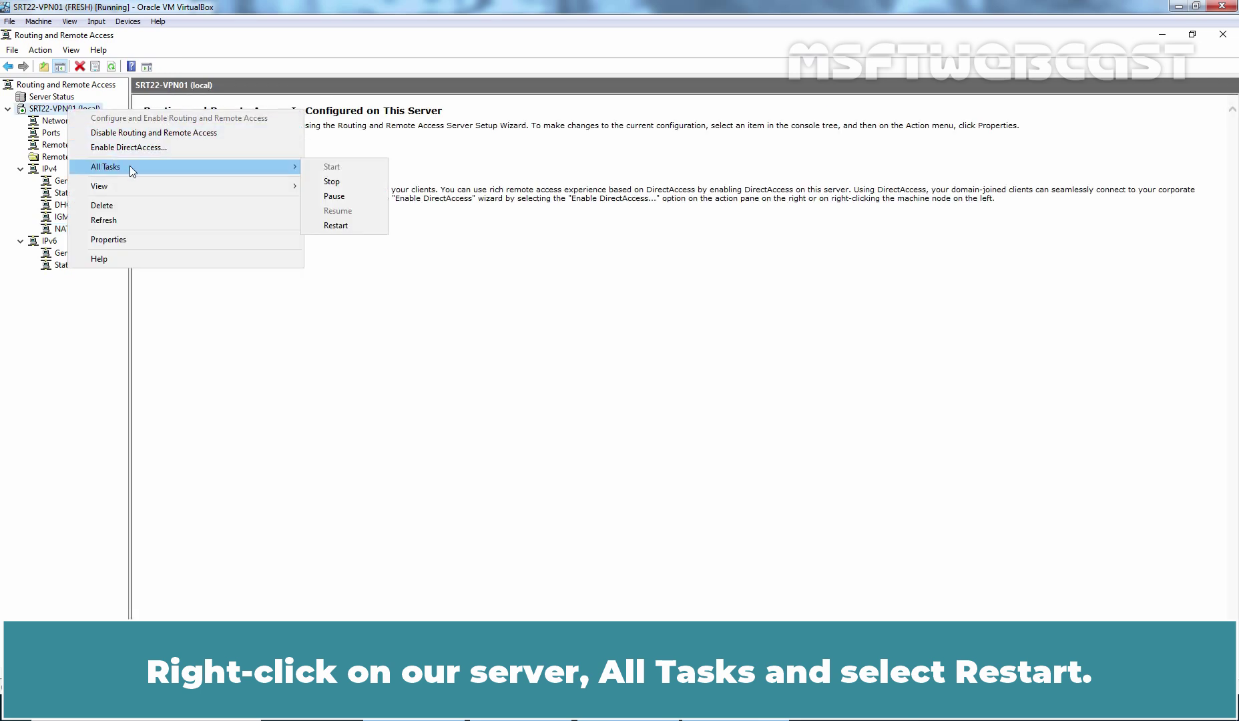
left_click(336, 226)
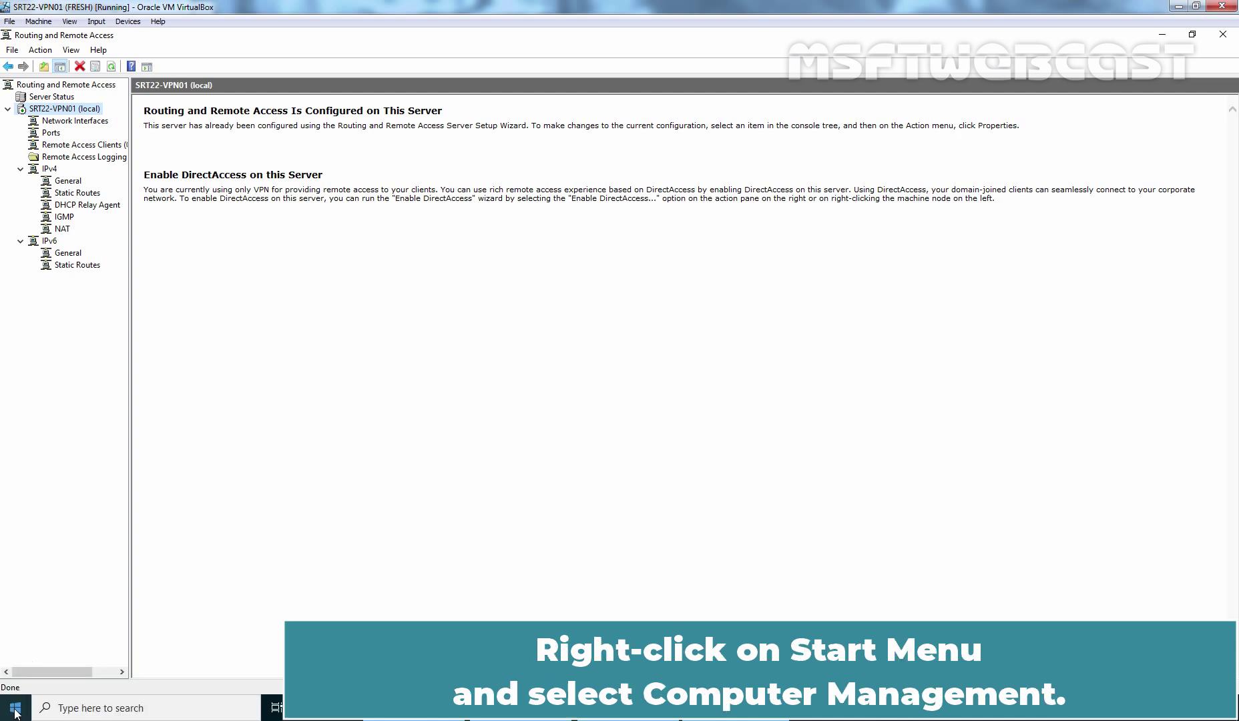
- Open Computer Management and list the local user accounts under Local Users and Groups
right_click(15, 712)
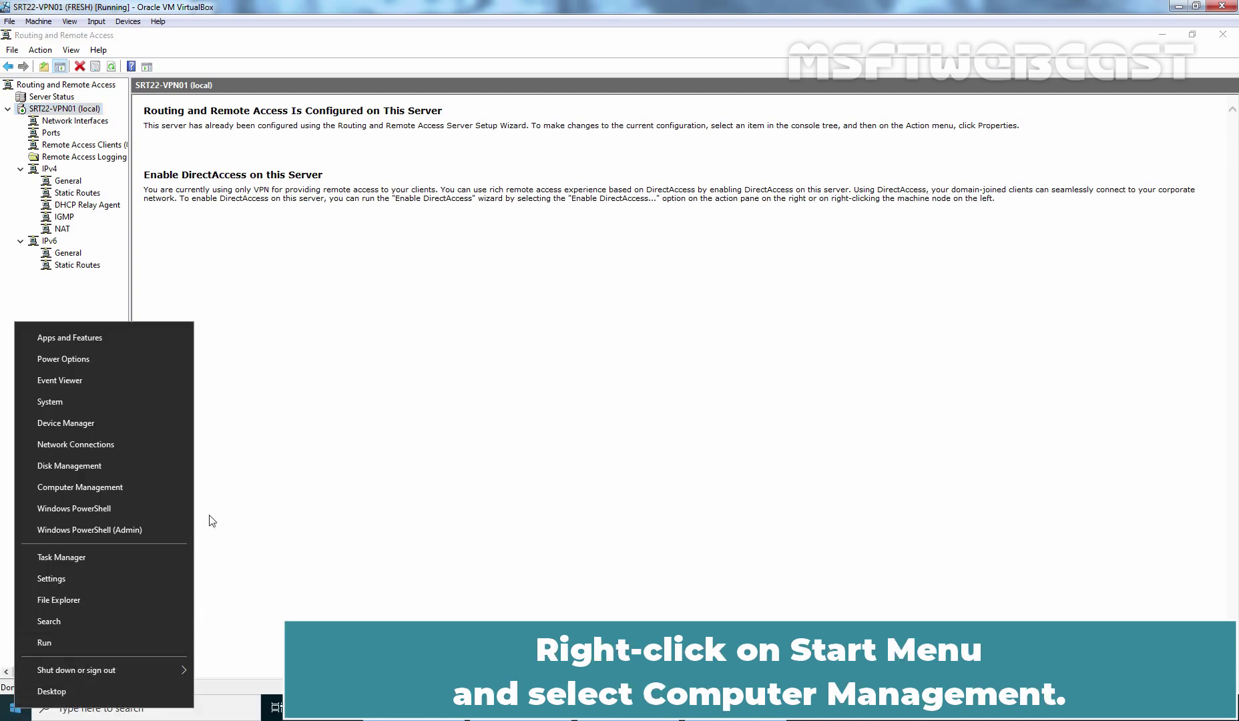
left_click(122, 485)
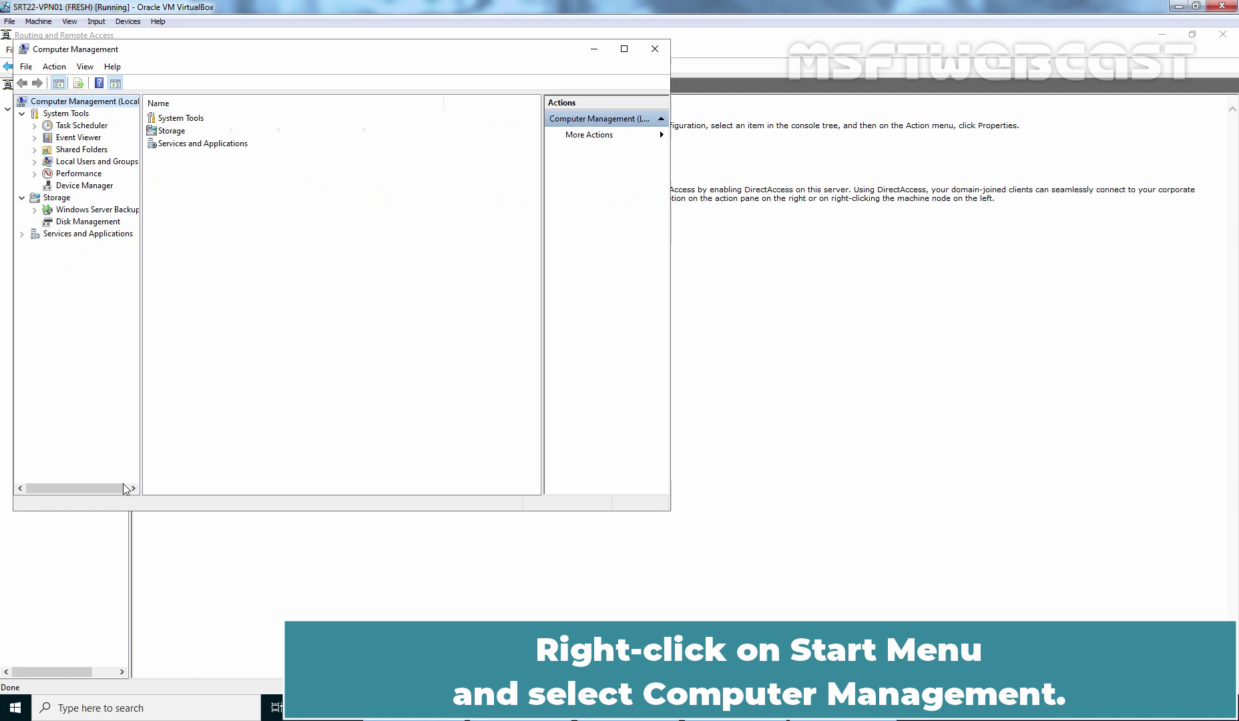
double_click(82, 162)
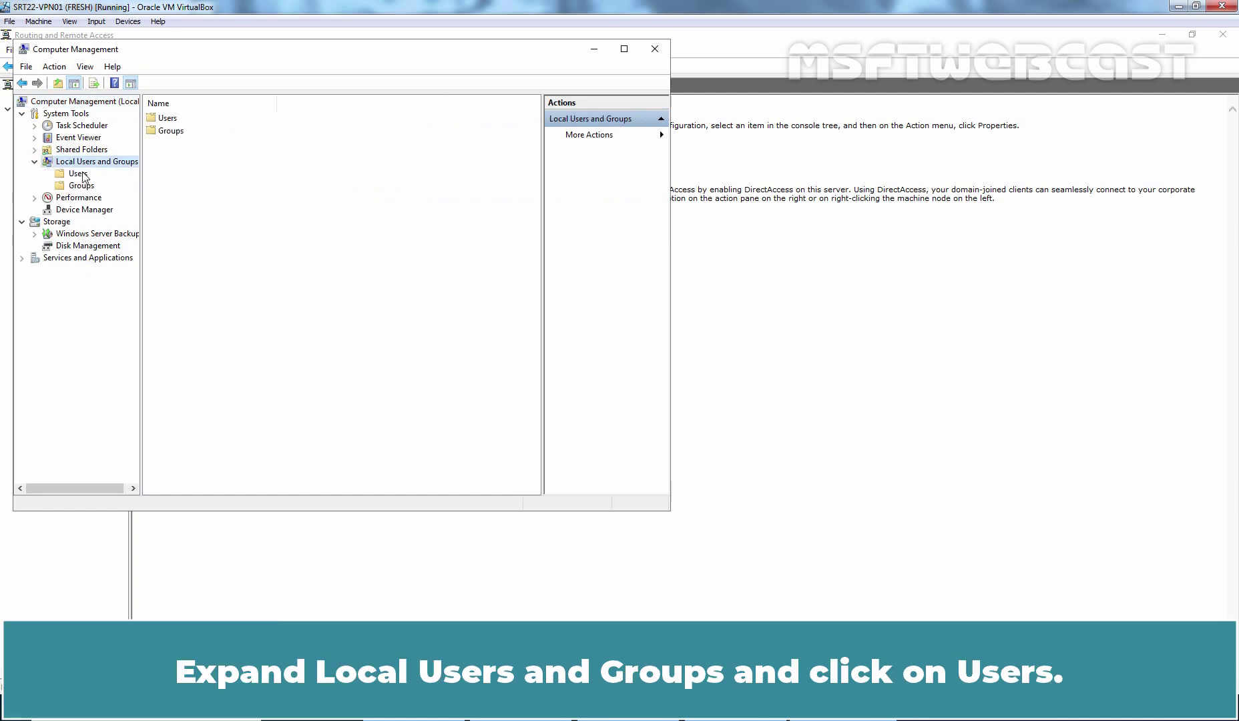
left_click(76, 175)
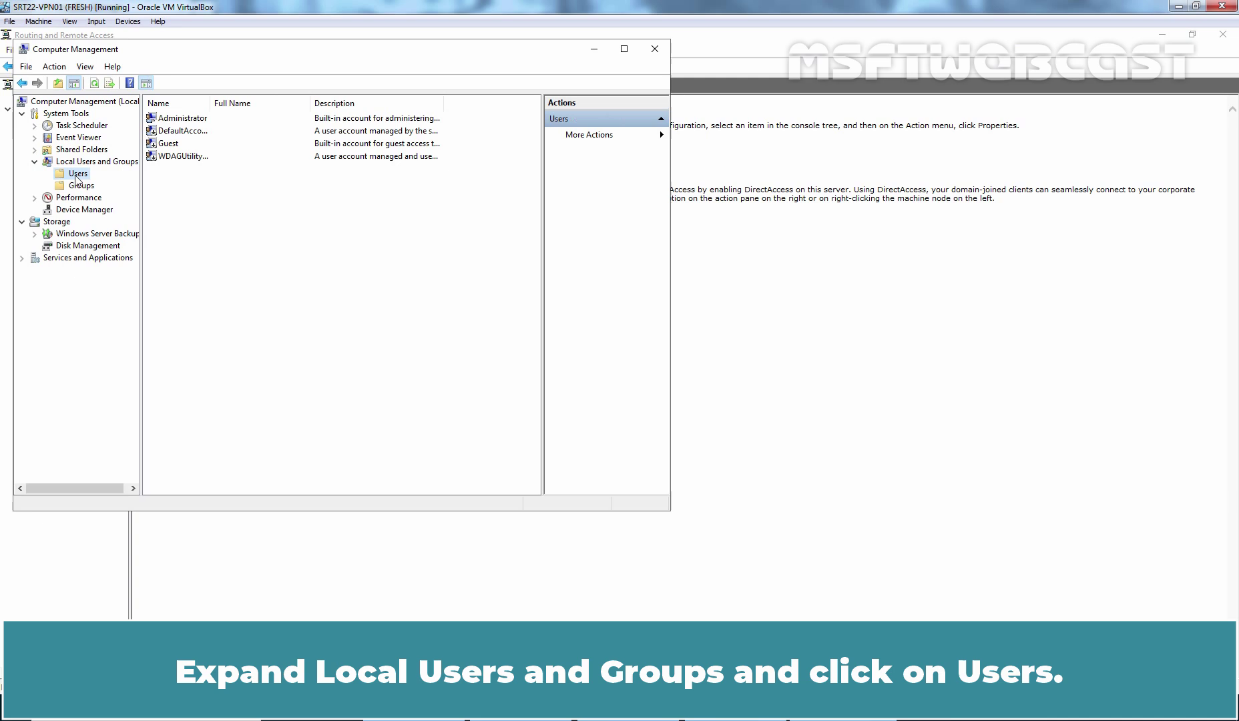
- Create local user testvpn1 (Test VPN1, 'VPN Test User1') without forcing a password change at logon
right_click(77, 178)
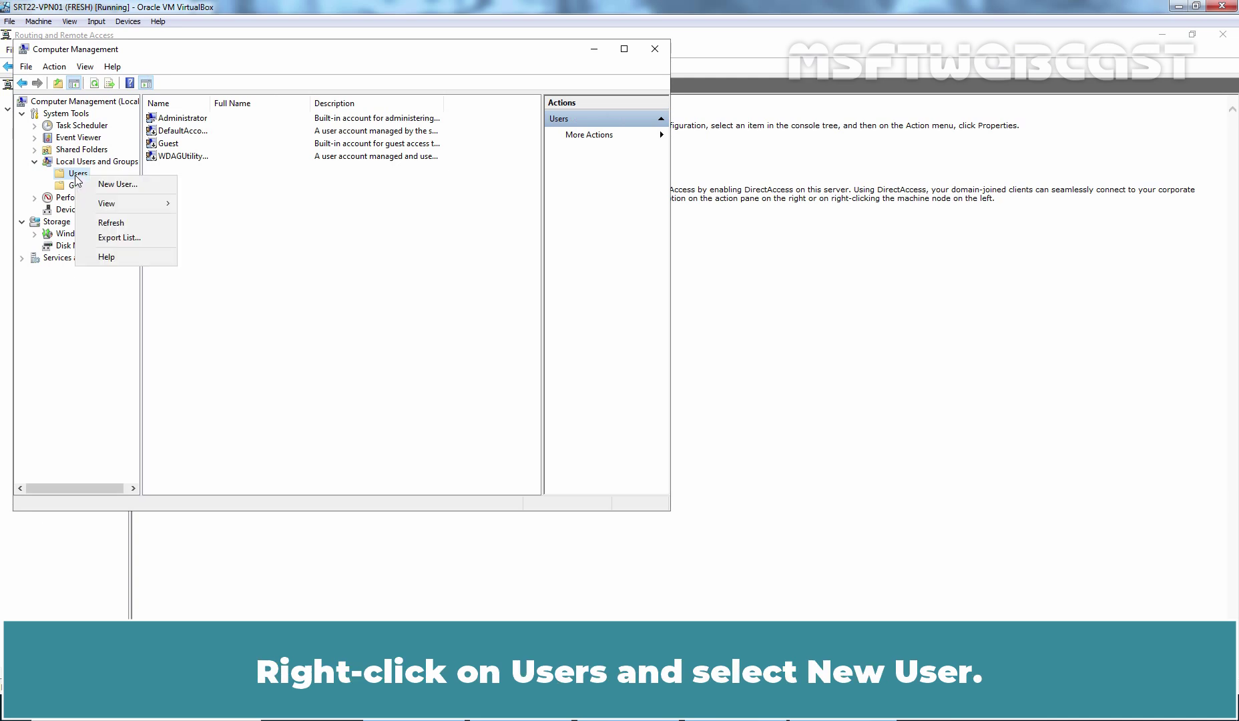
left_click(115, 184)
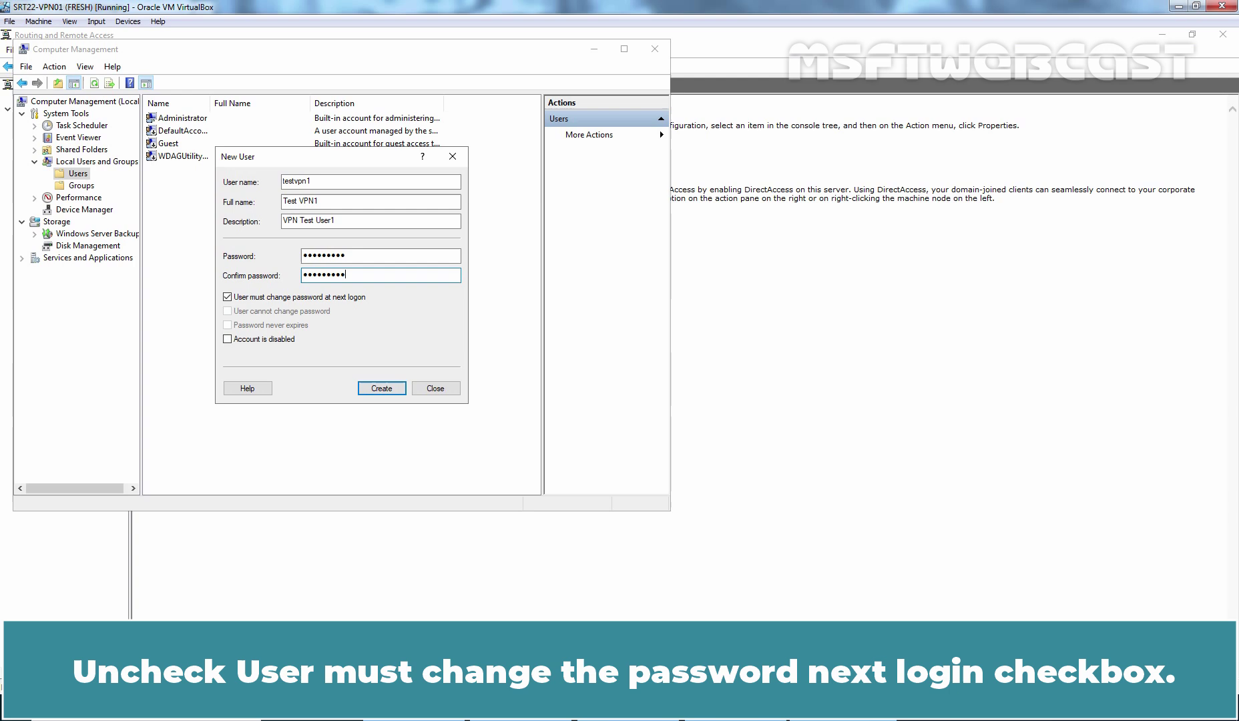
left_click(320, 299)
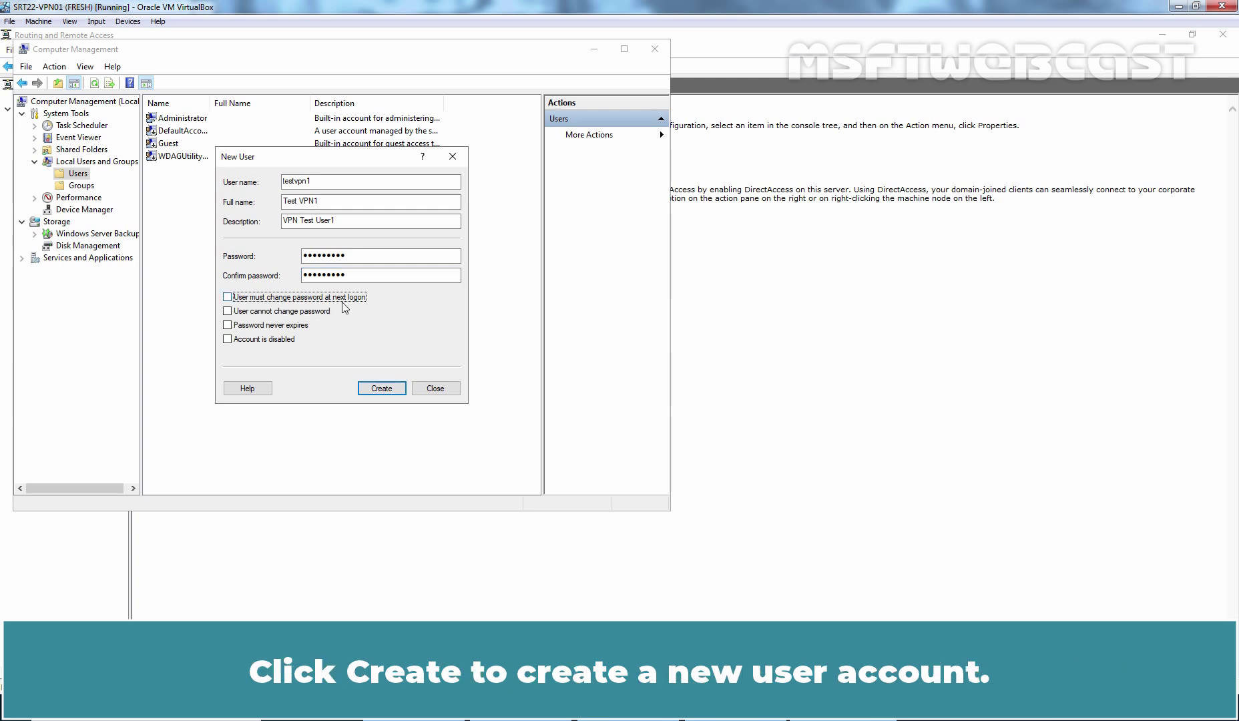
left_click(383, 390)
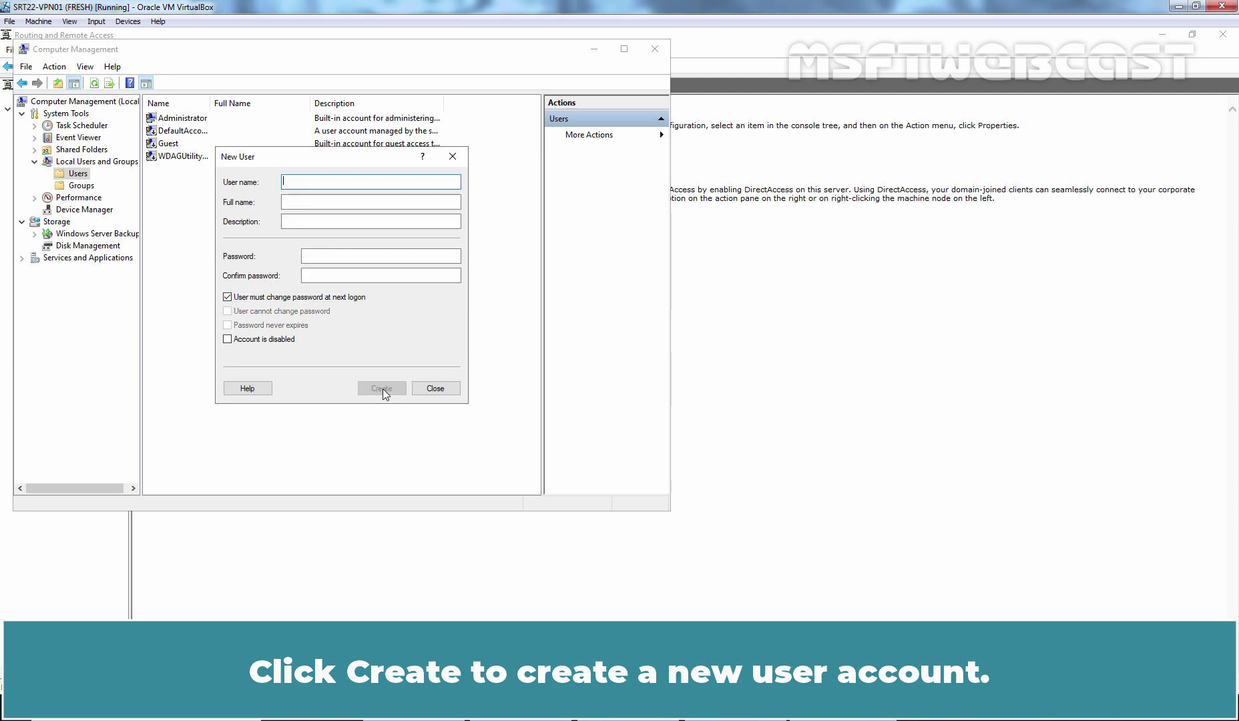
left_click(435, 389)
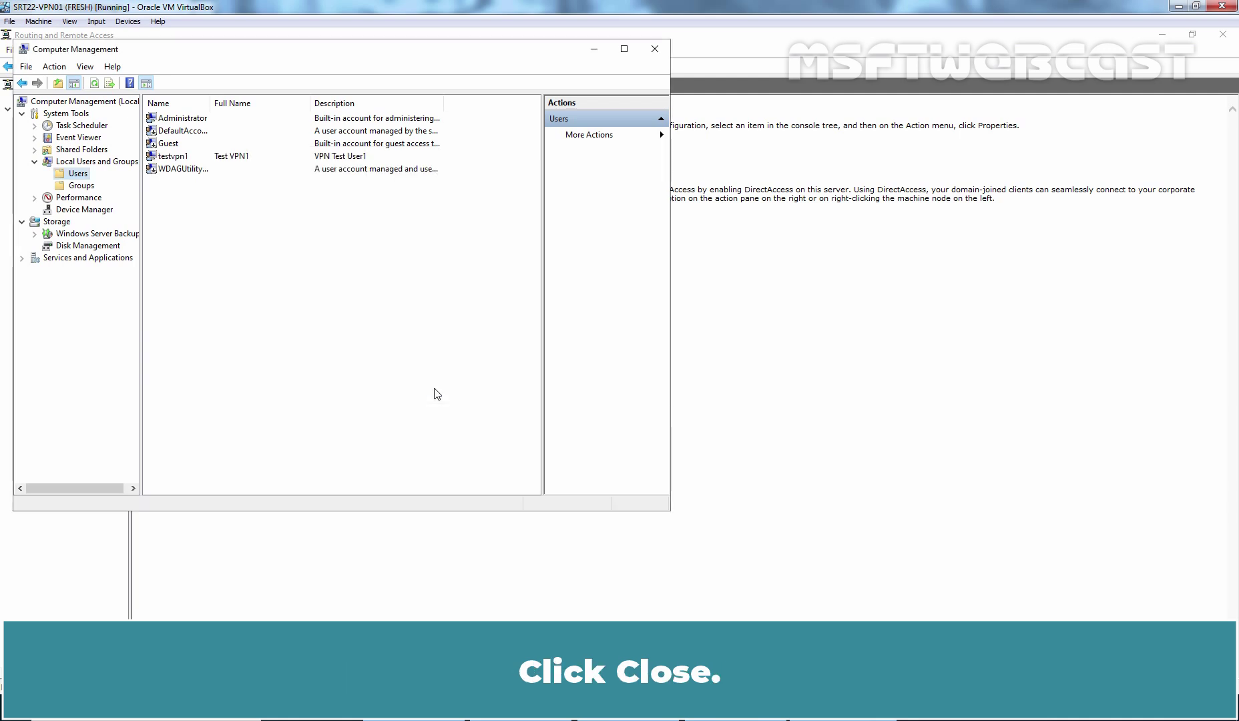
- Set the testvpn1 account's dial-in network access permission to Allow access and apply it
left_click(173, 158)
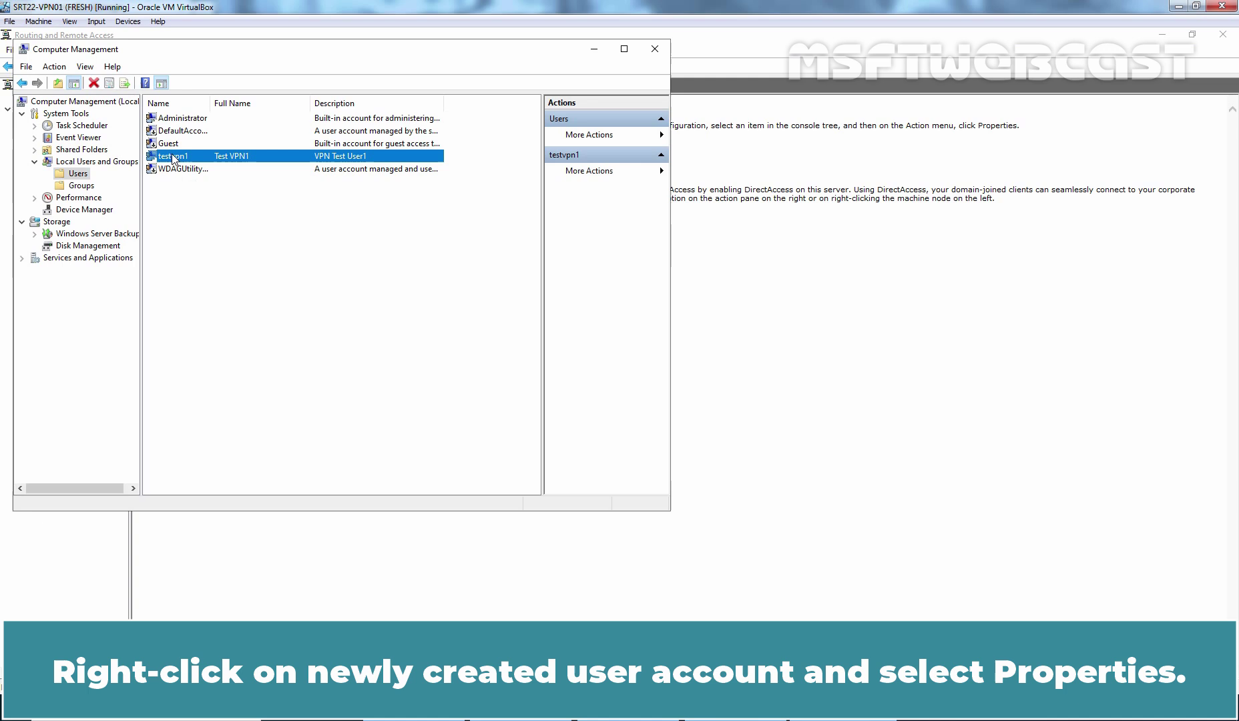
right_click(173, 157)
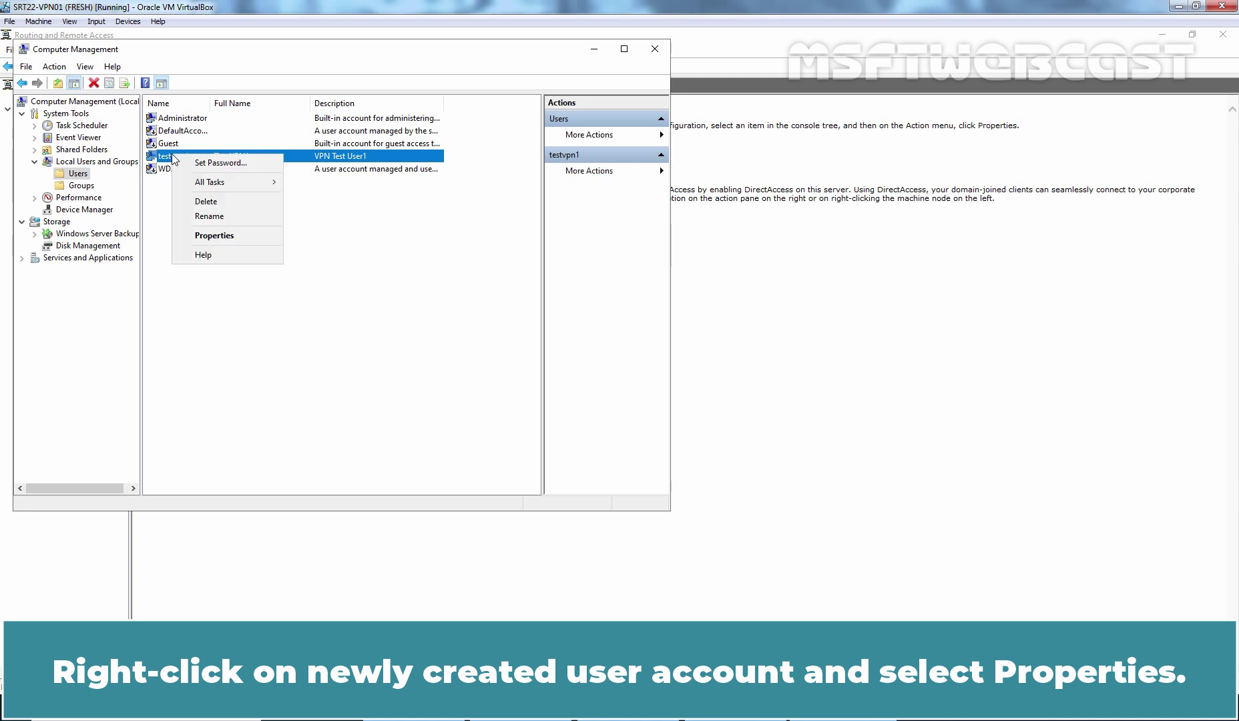
left_click(239, 242)
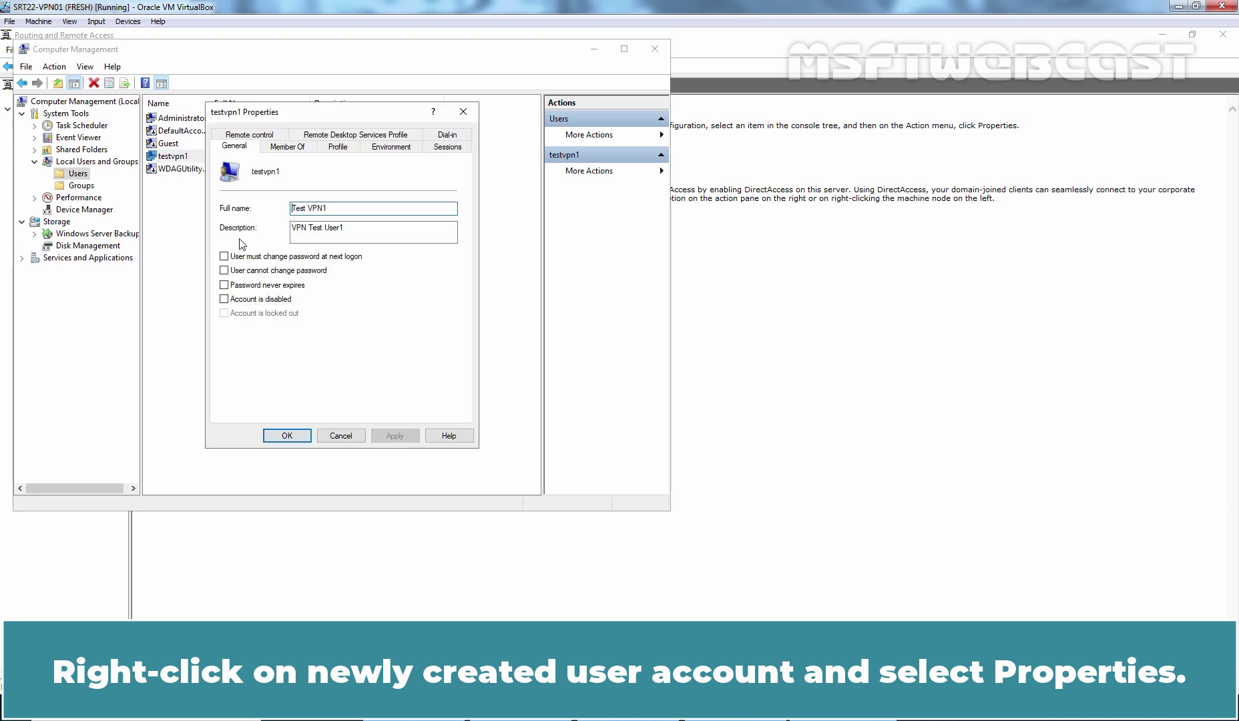
left_click(447, 136)
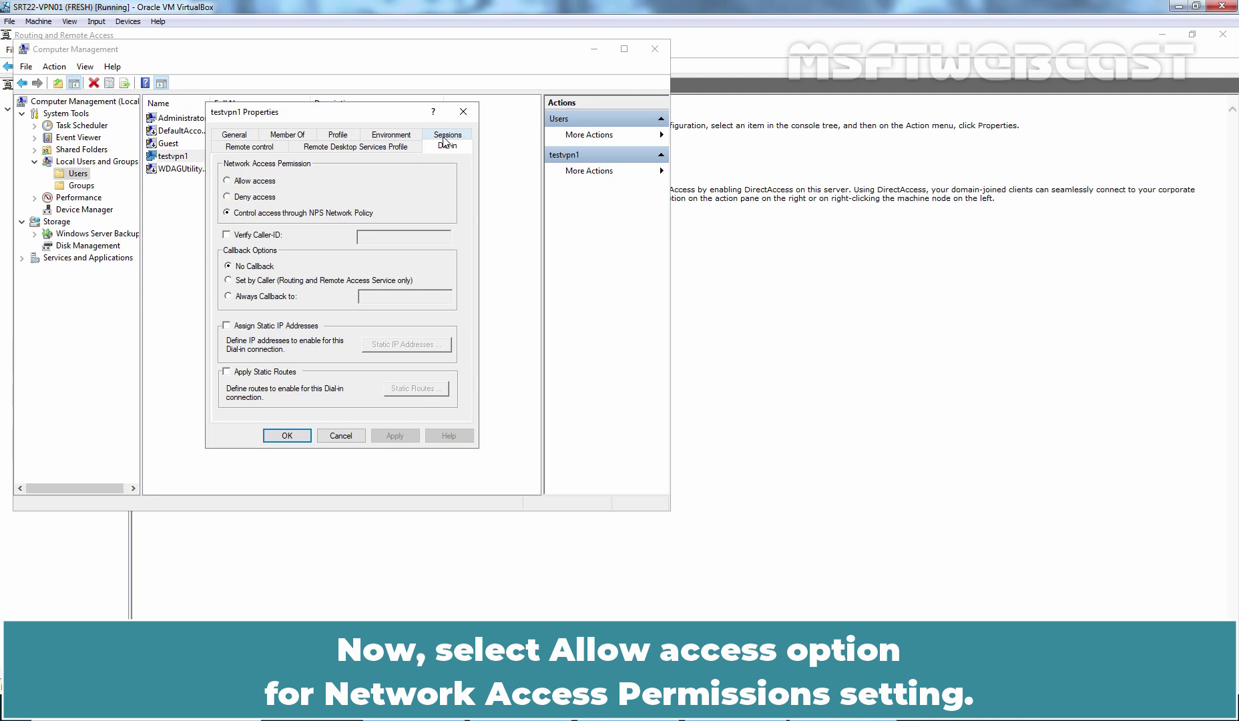
left_click(255, 183)
left_click(395, 435)
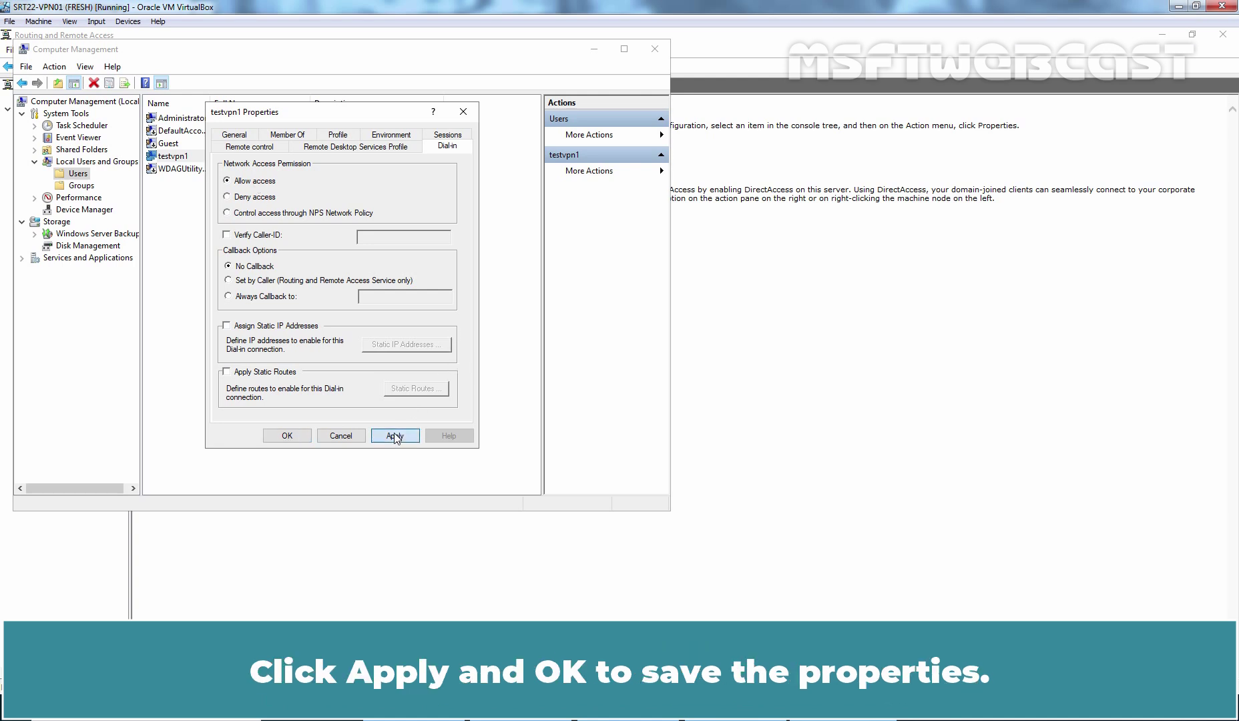
left_click(287, 437)
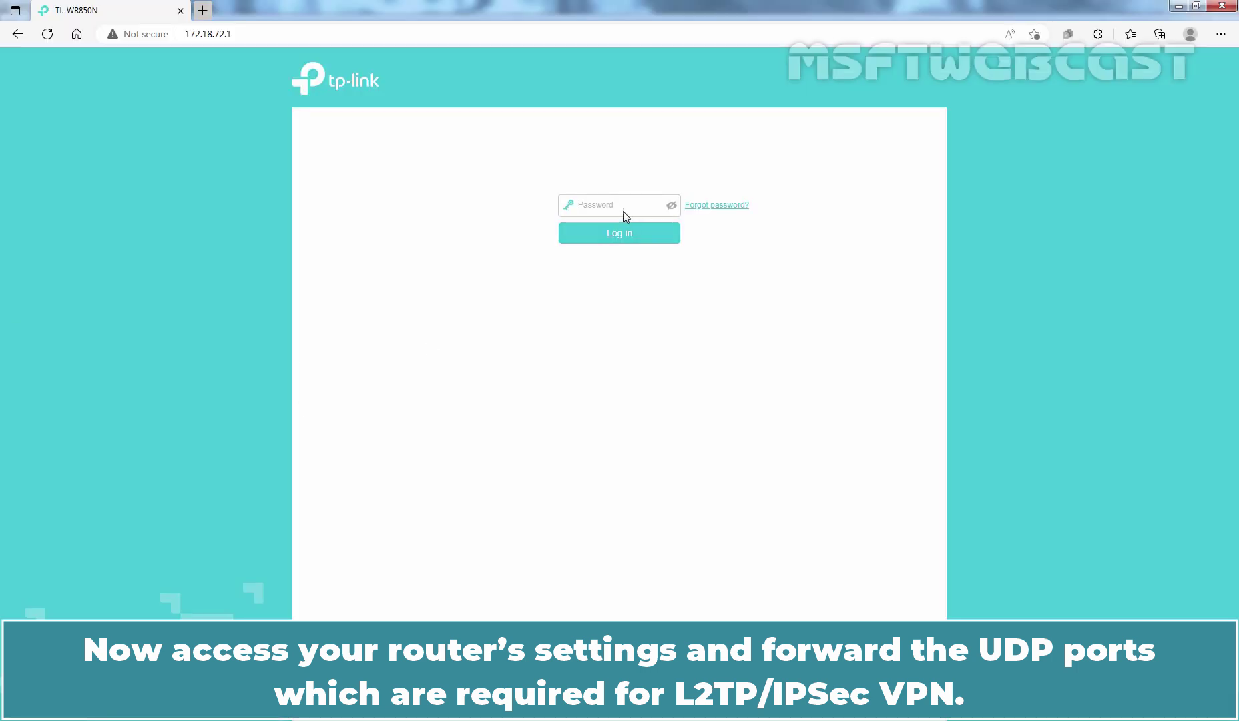
- Log in to the TP-Link router with the admin password and show the Advanced Status page
left_click(622, 208)
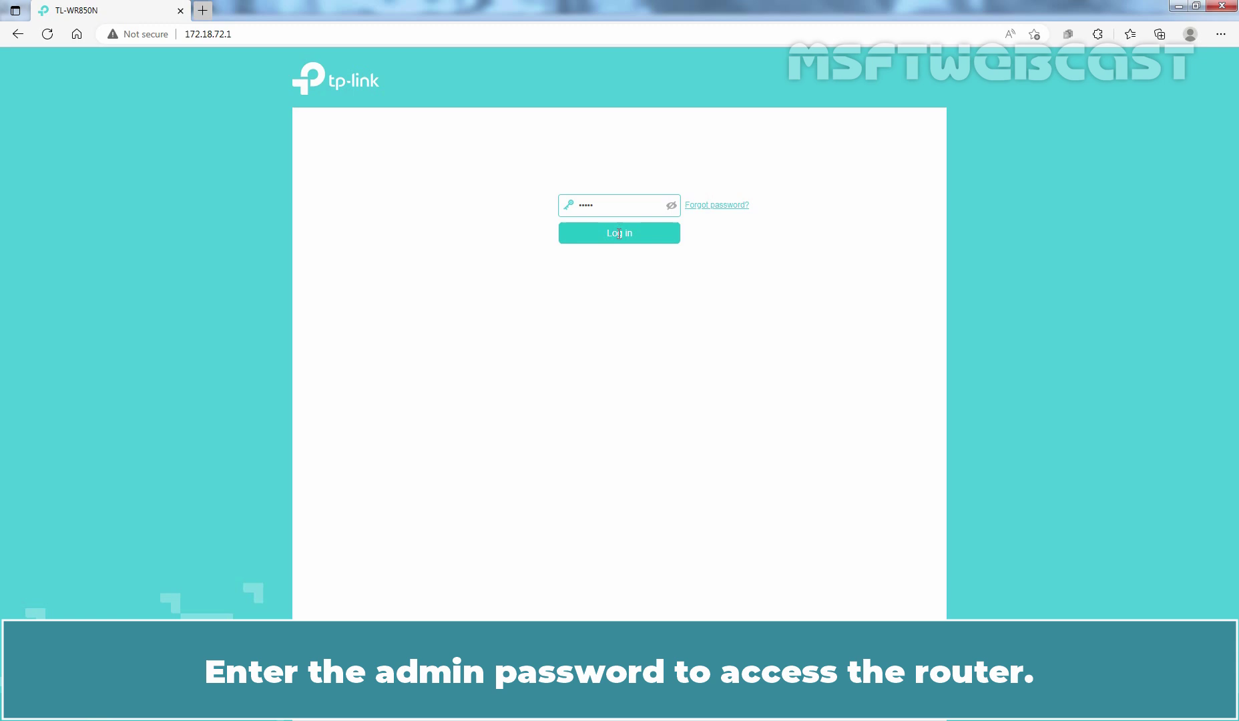
left_click(619, 235)
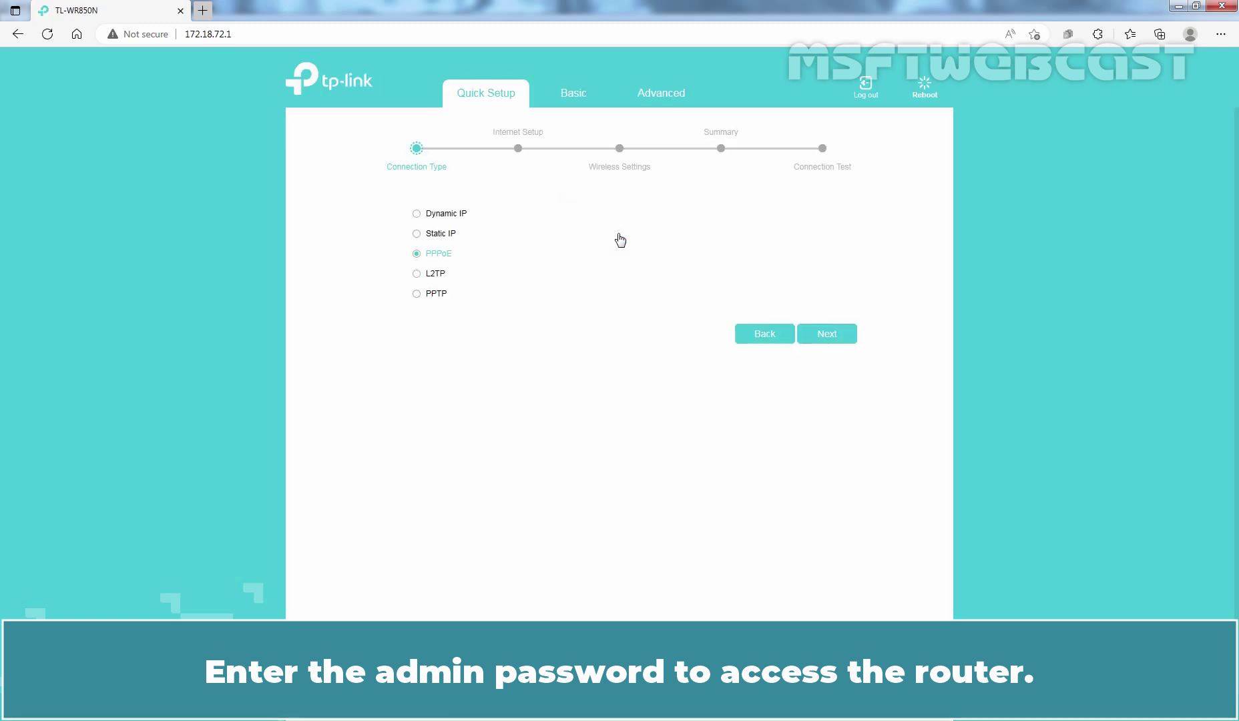
left_click(666, 97)
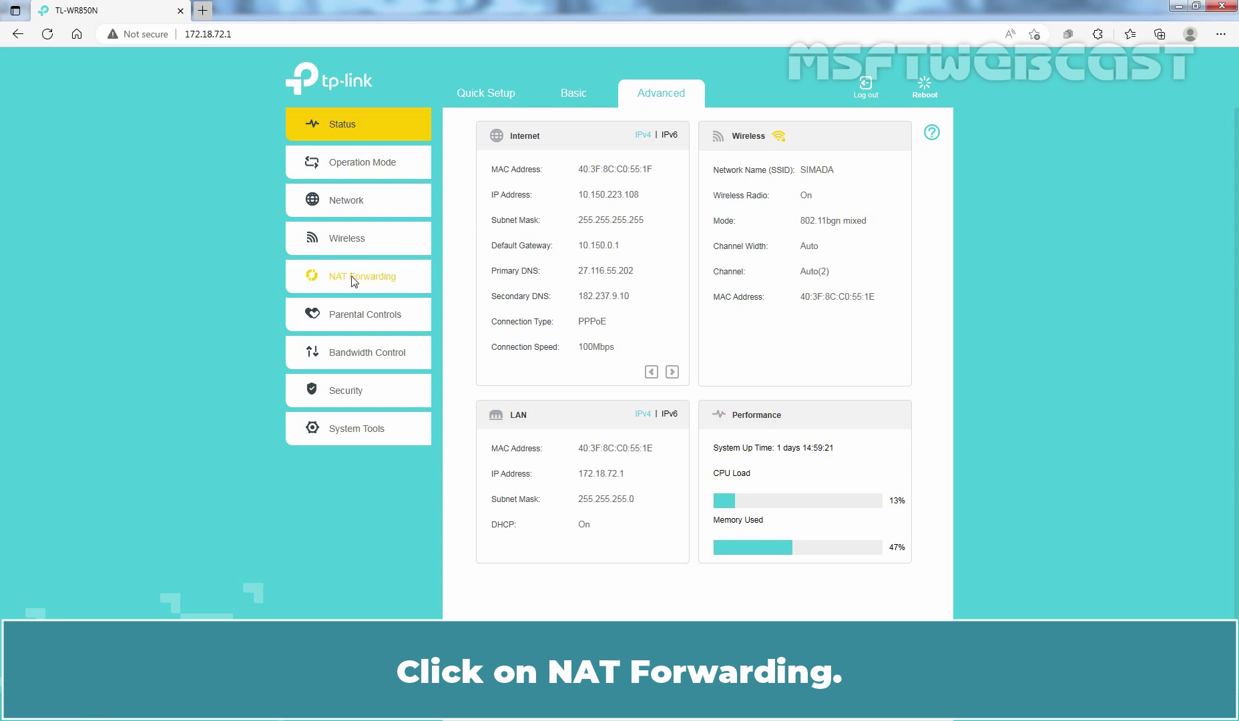
- Go to NAT Forwarding > Virtual Servers in the router's advanced menu
left_click(354, 277)
left_click(363, 348)
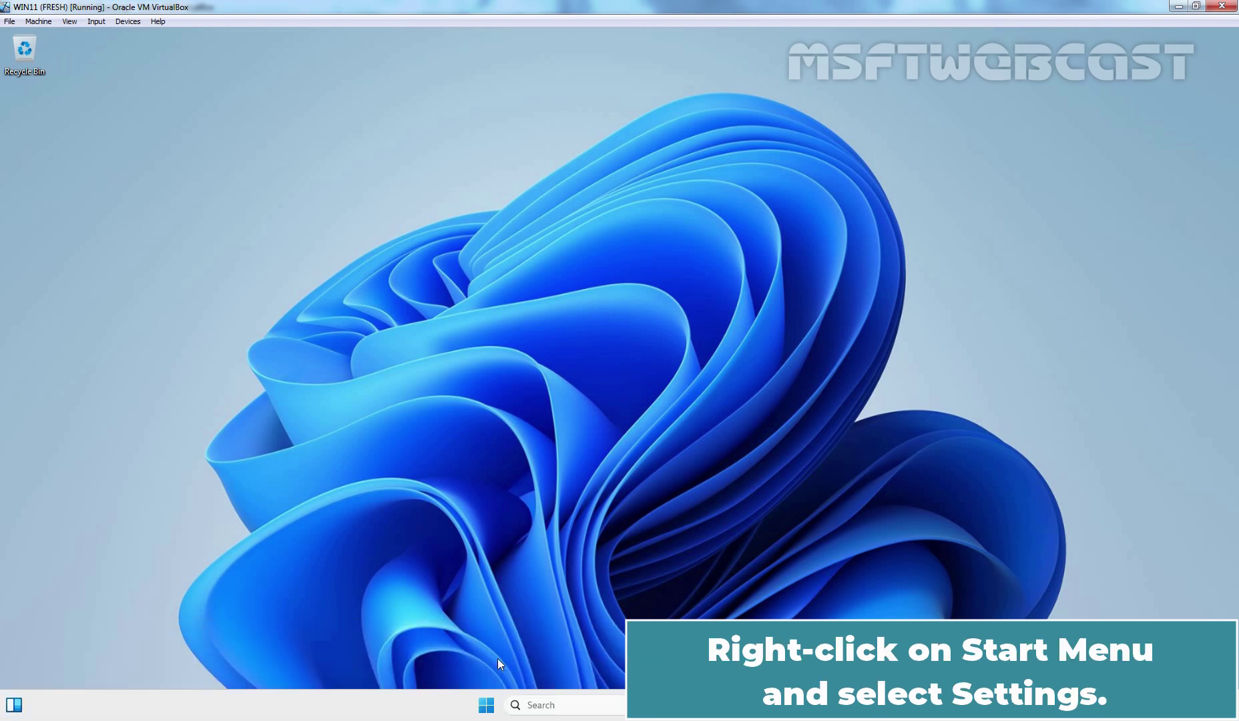
- Go to the VPN page under Network & internet in Windows 11 Settings
right_click(485, 706)
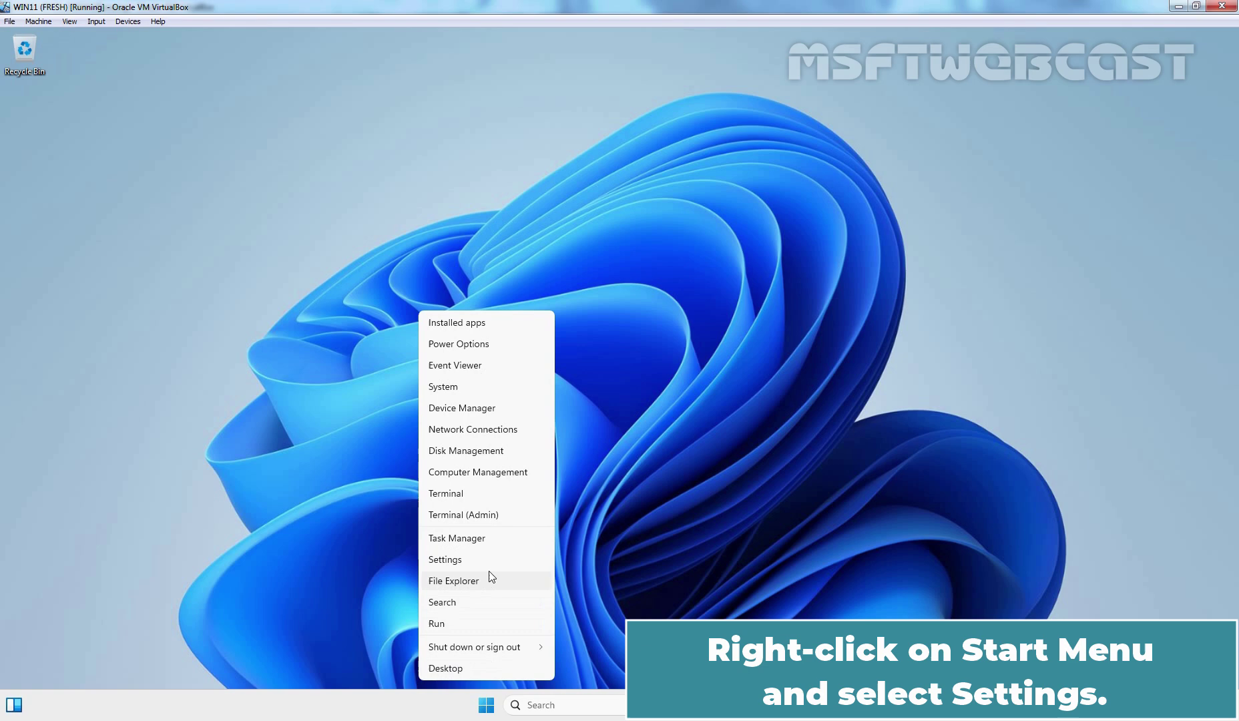
left_click(472, 563)
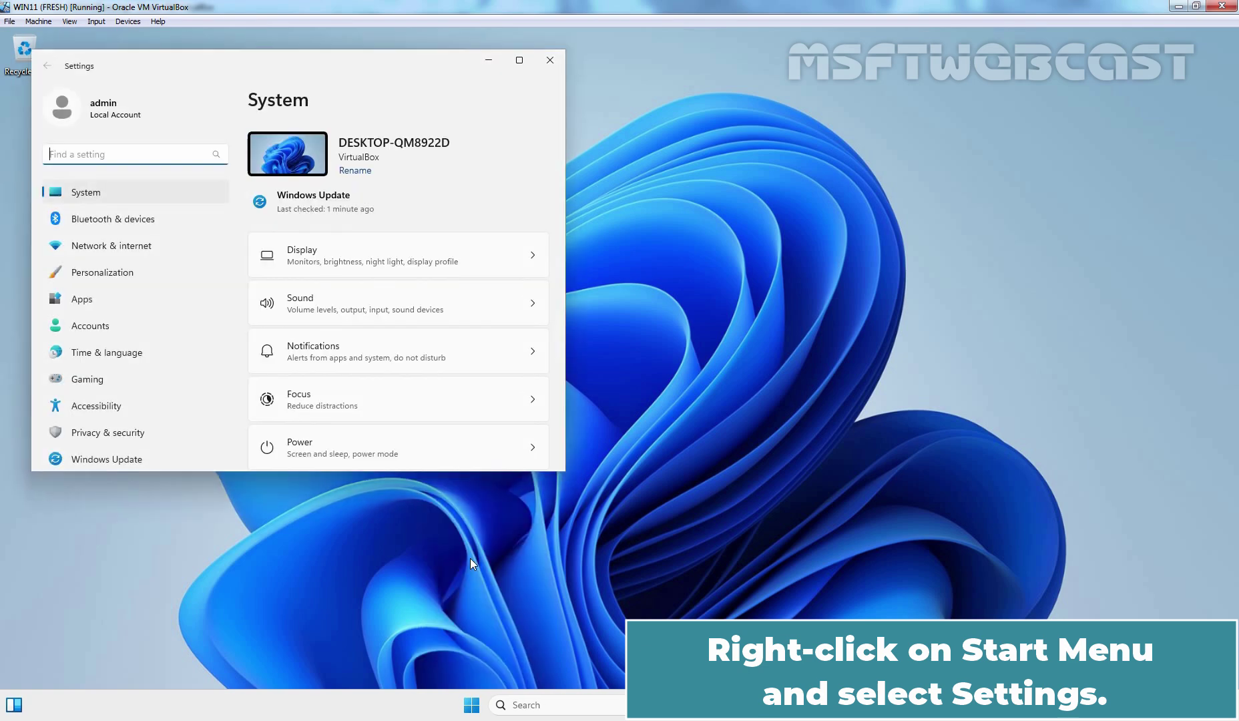
left_click(133, 250)
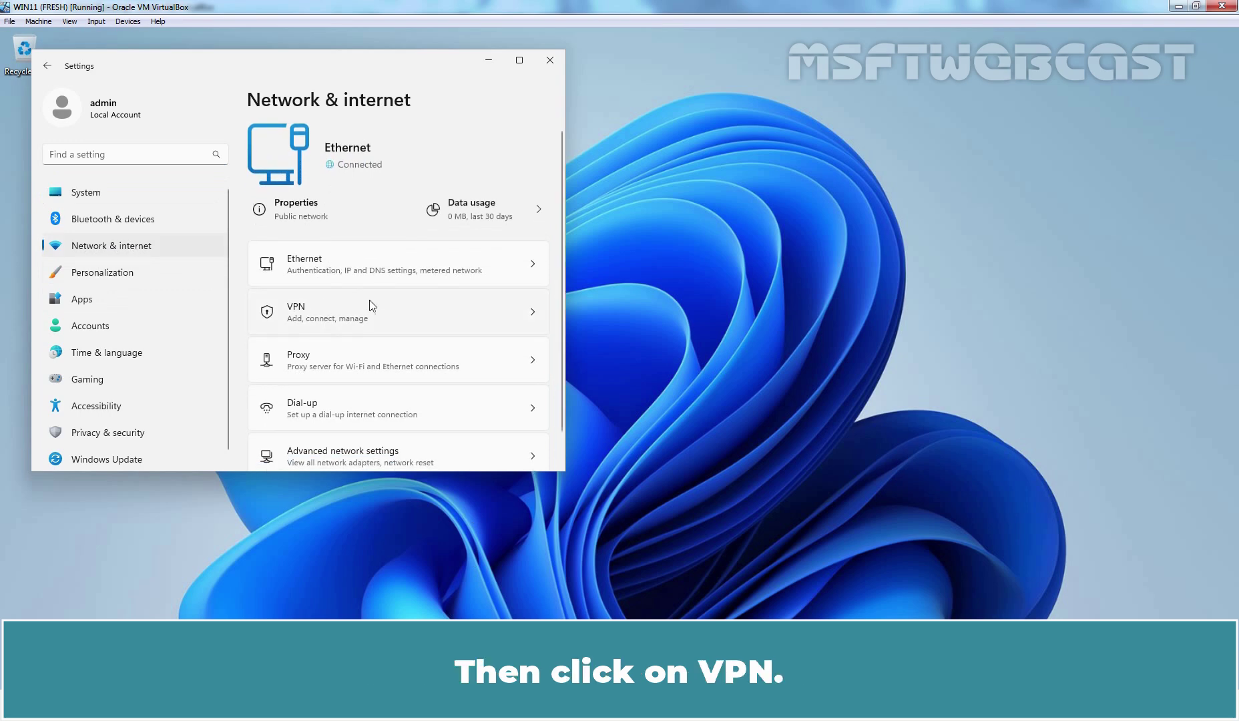
left_click(327, 311)
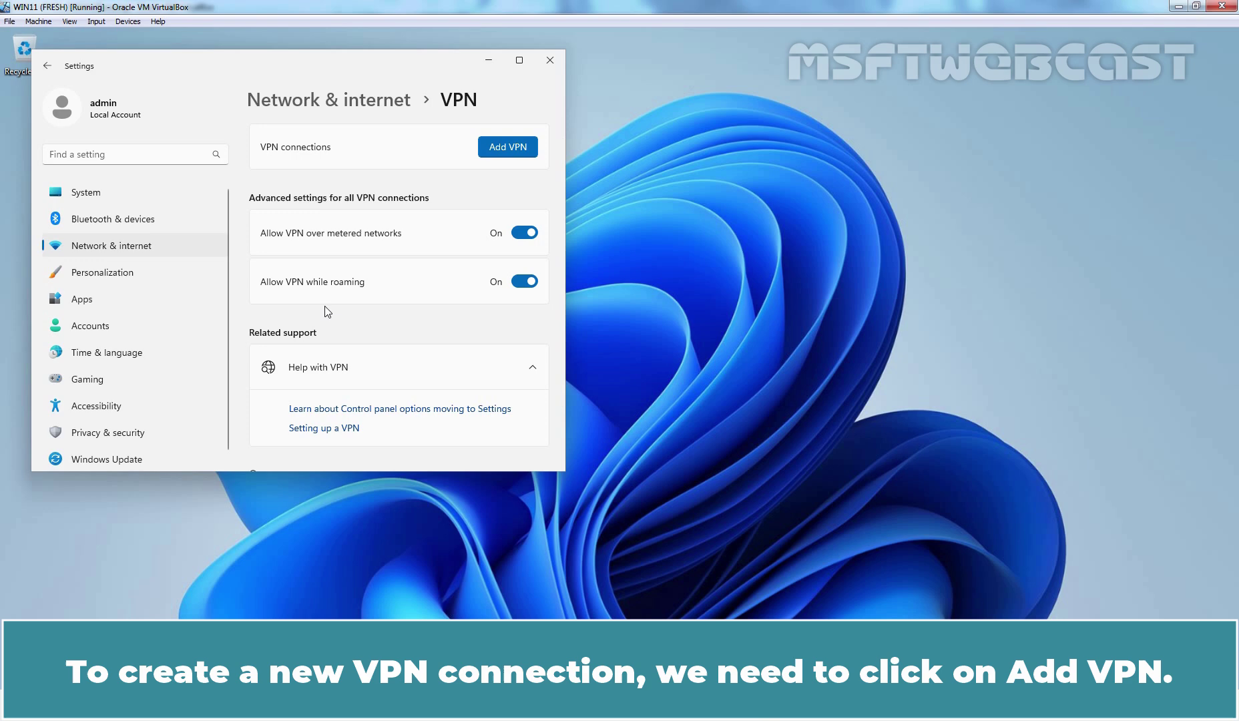
- Add a VPN connection named MSFT-VPN pointing to the server's public address
left_click(510, 147)
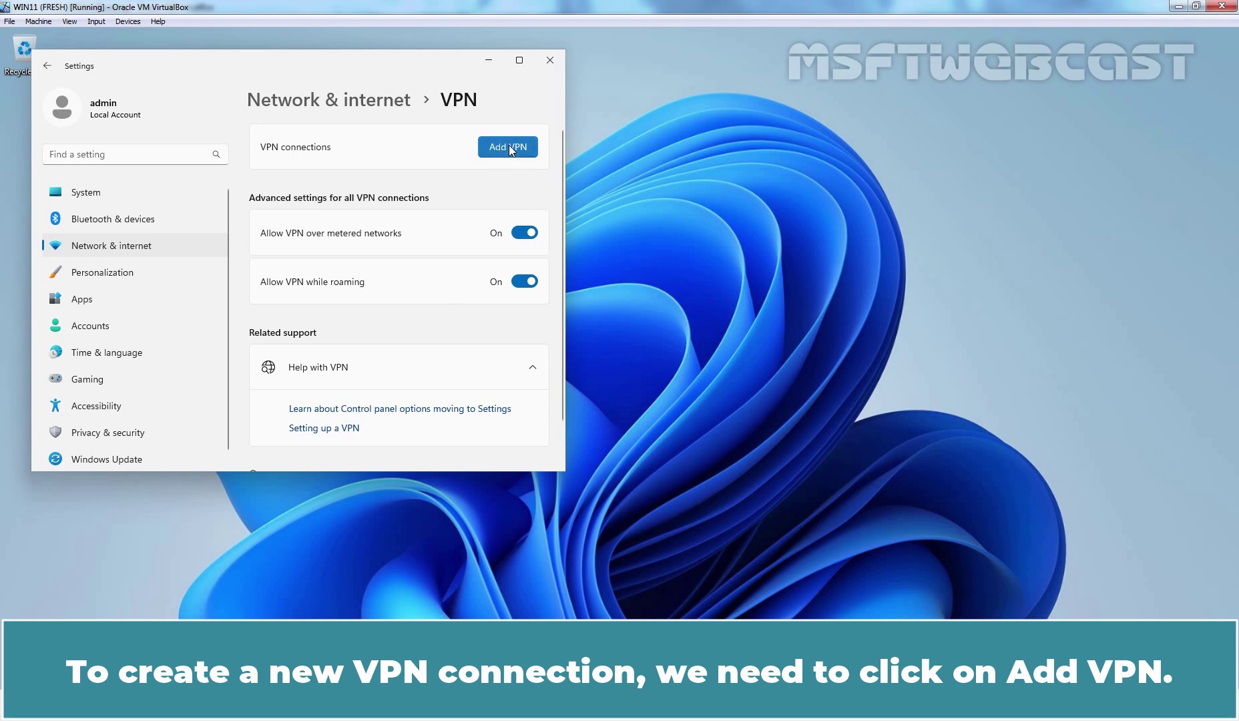
left_click(257, 179)
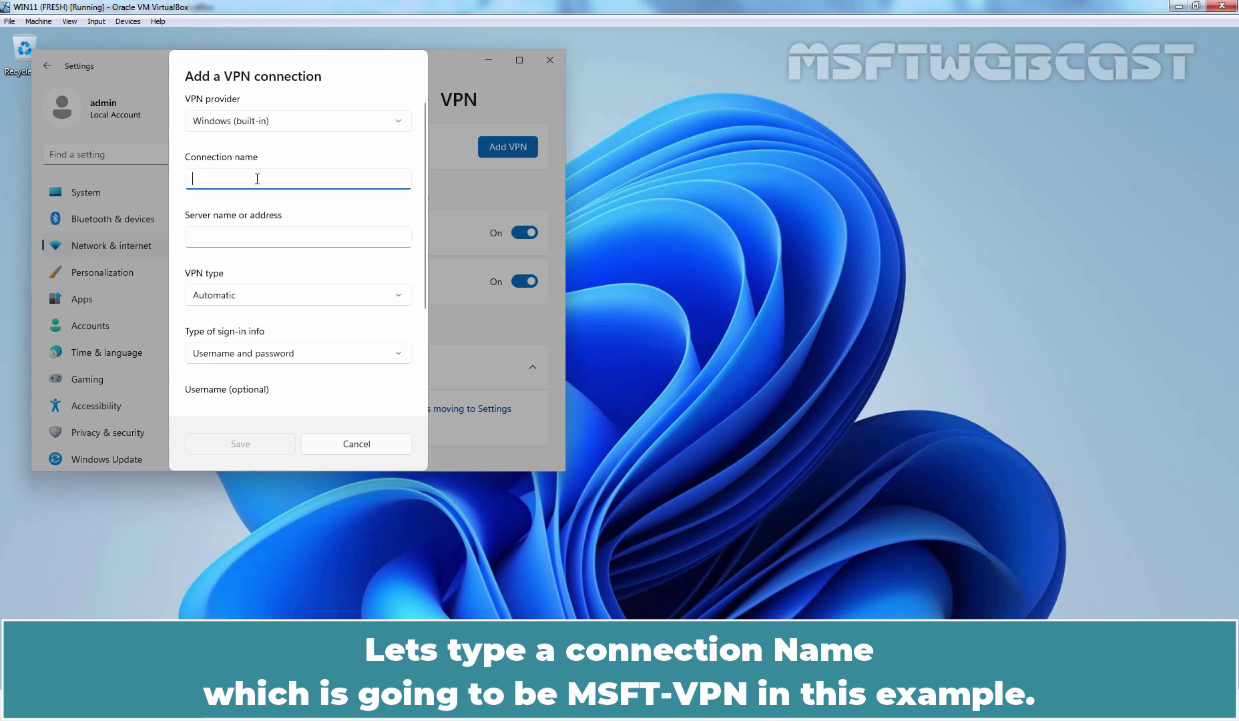
type("MSFT-VPN")
left_click(236, 237)
key("ctrl+v")
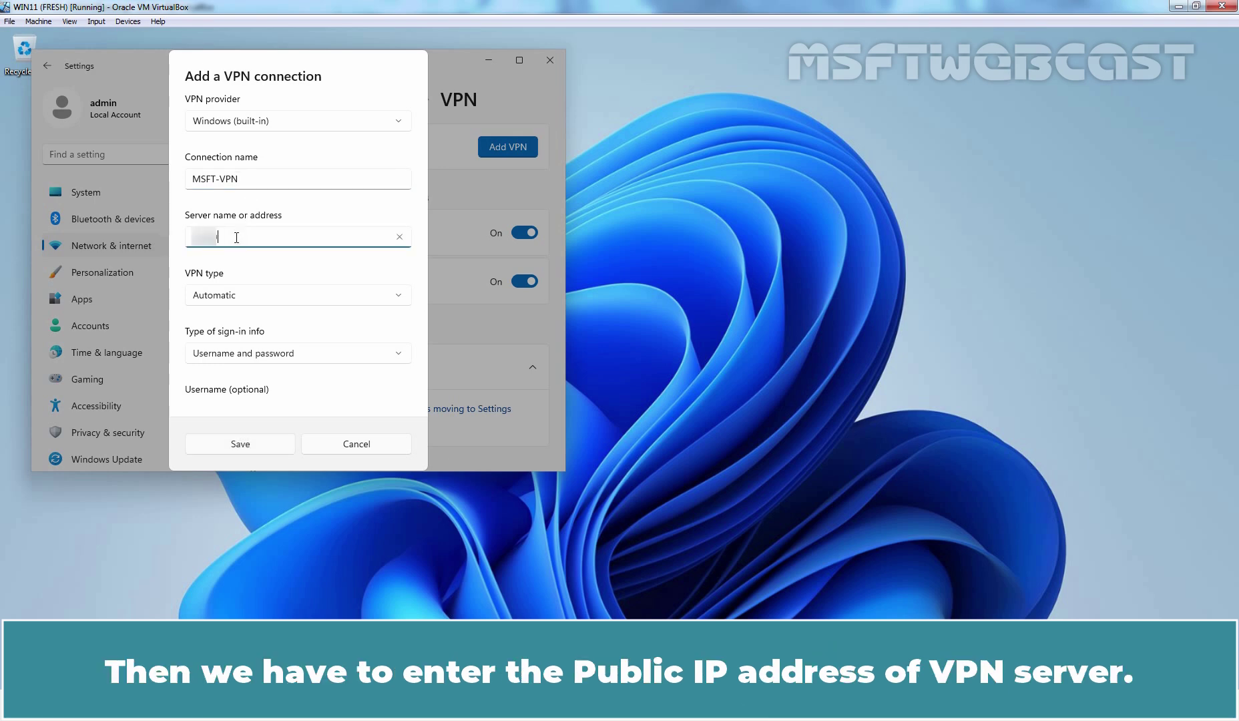
type(".223.18")
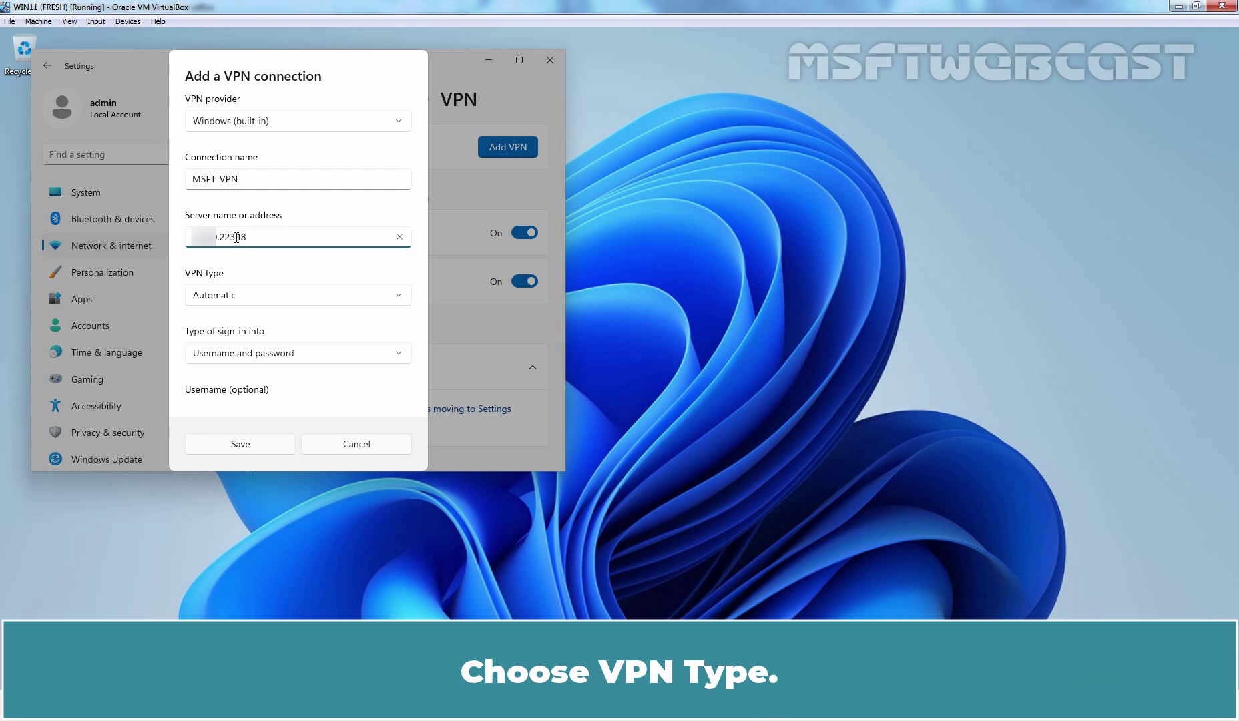
- Set the VPN type to L2TP/IPsec with pre-shared key, enter the key, and save
left_click(400, 294)
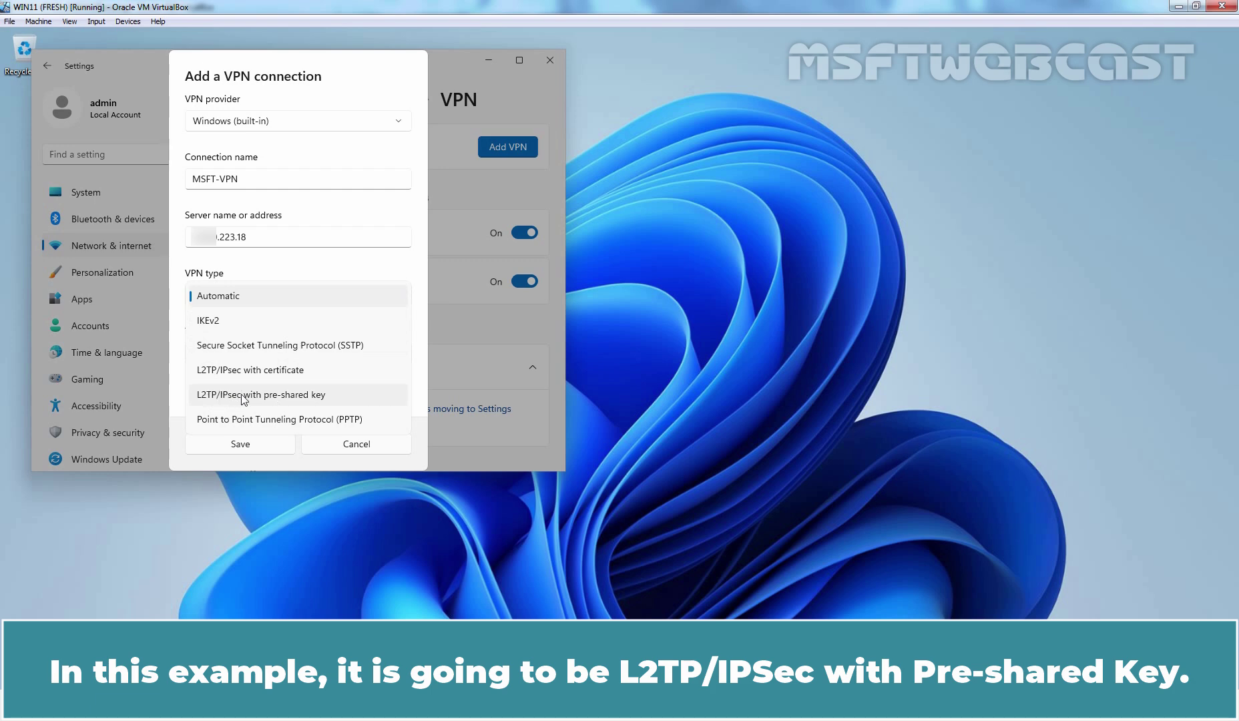
left_click(300, 400)
left_click(243, 352)
type("••••")
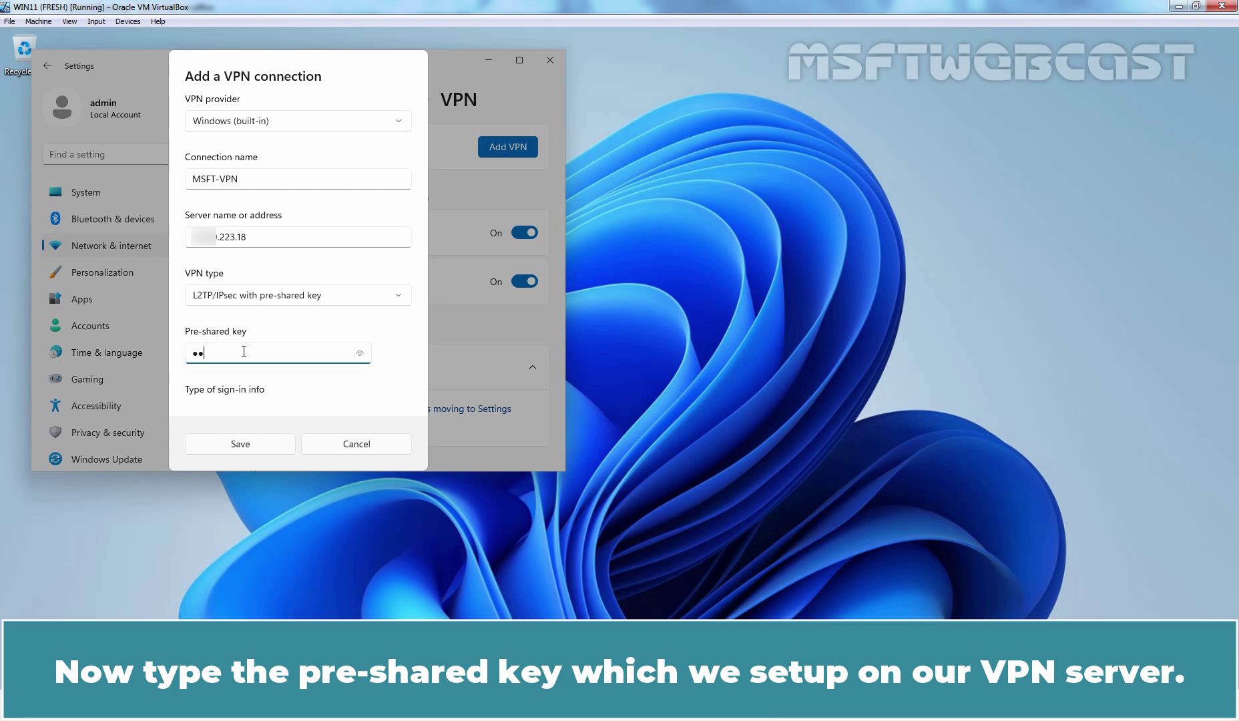
type("••••••••••••••••••••••")
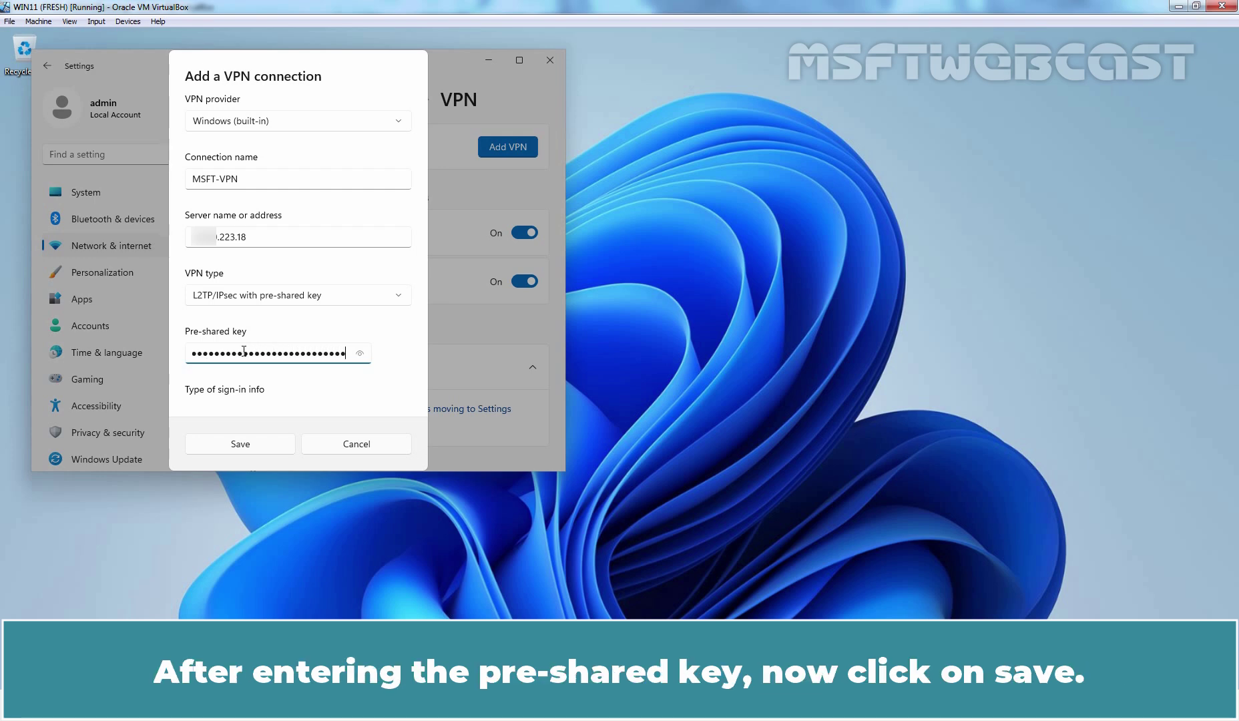
left_click(239, 444)
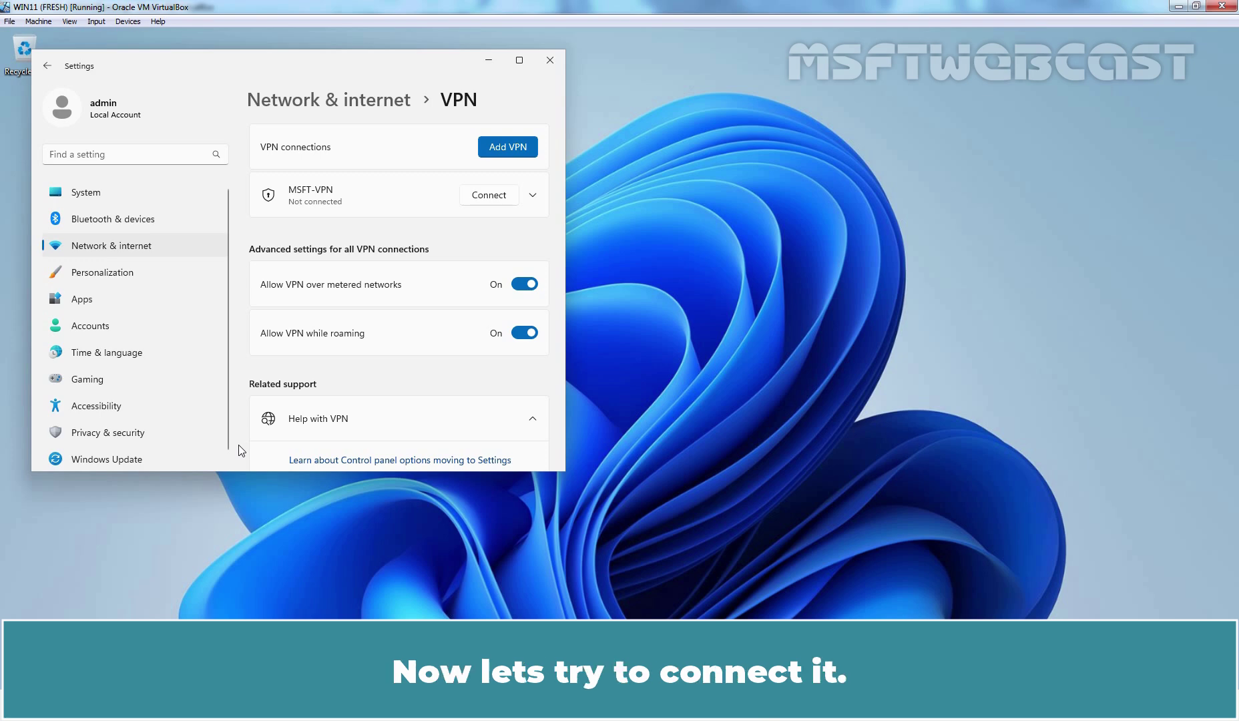
- Try connecting MSFT-VPN, cancel the stuck attempt, and close Settings
left_click(490, 195)
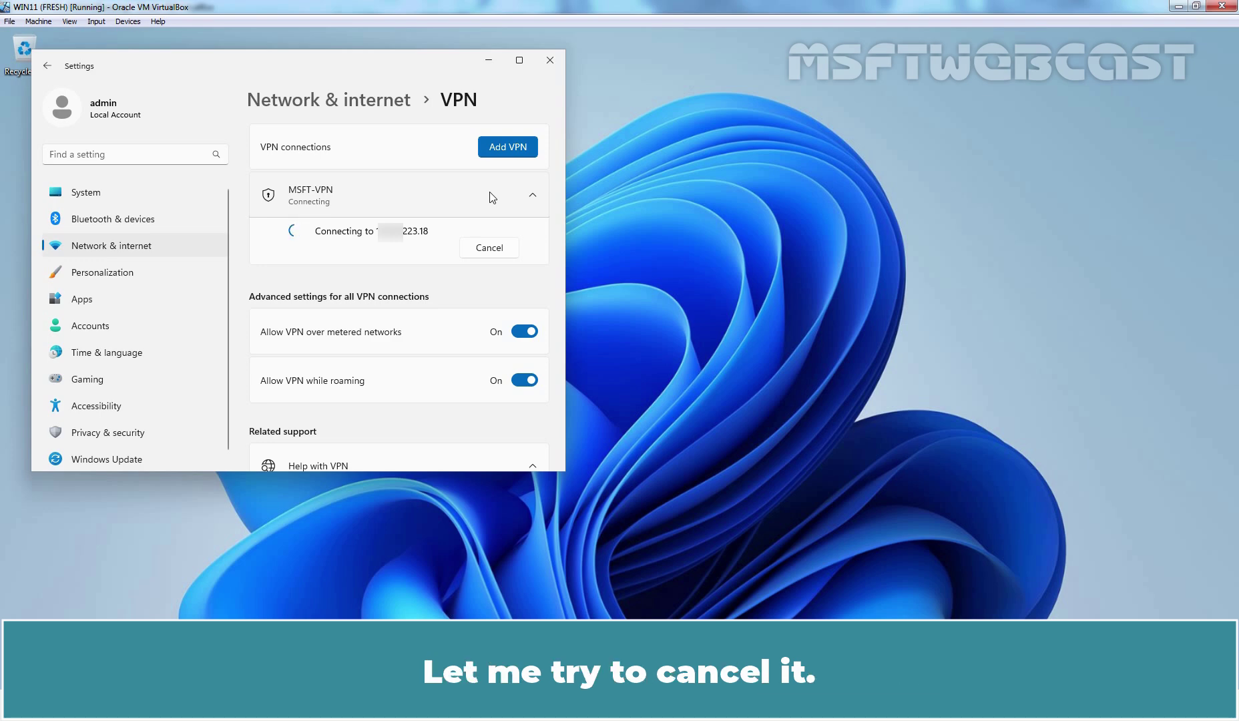
left_click(492, 254)
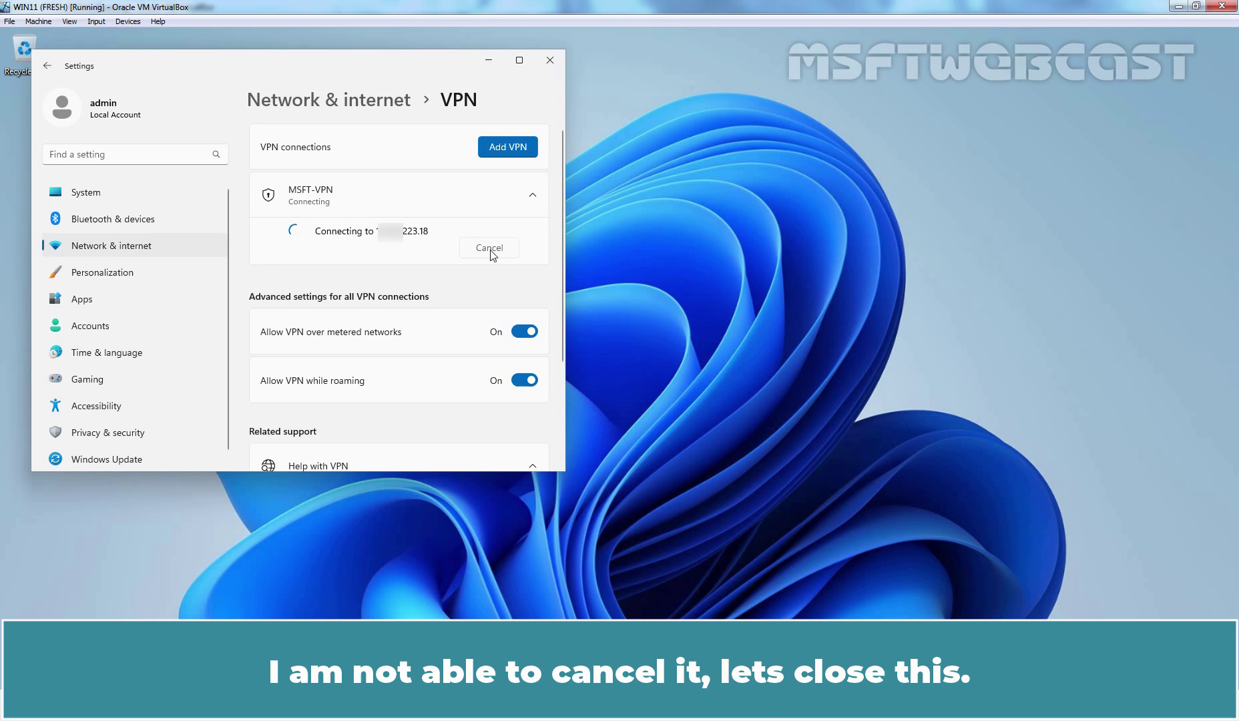
left_click(550, 60)
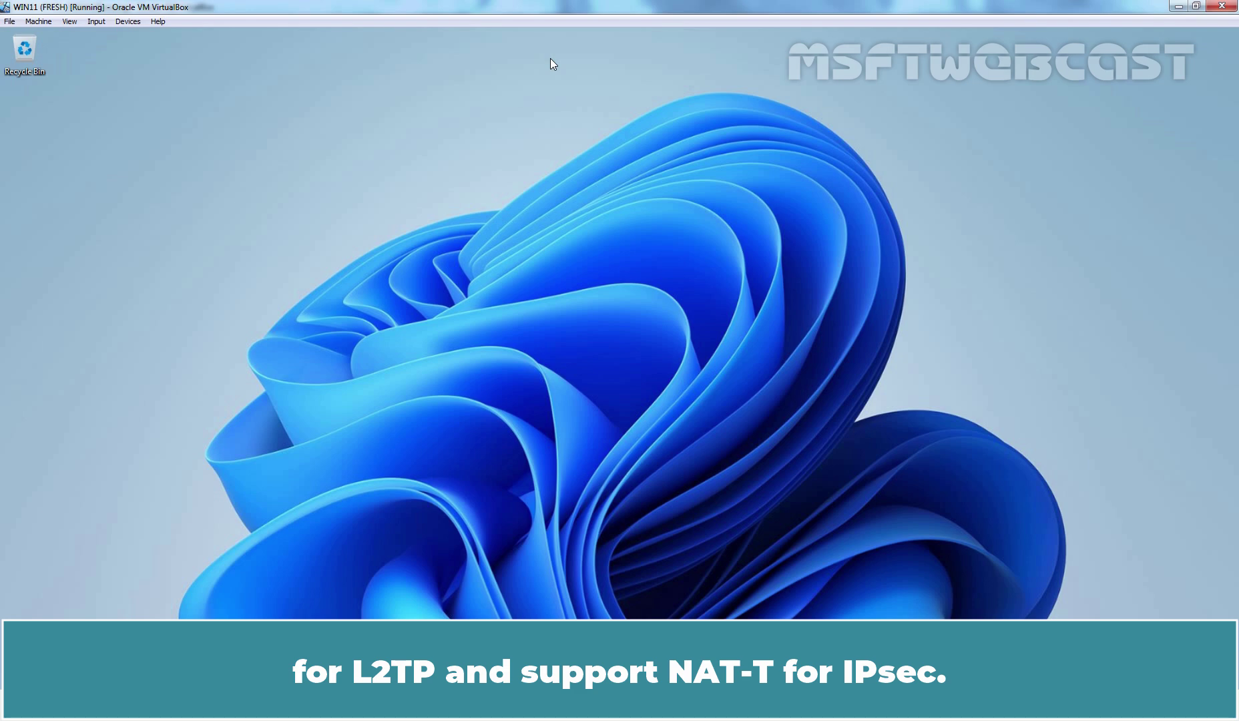
- Launch Registry Editor via regedit and approve the elevation prompt
key("super+r")
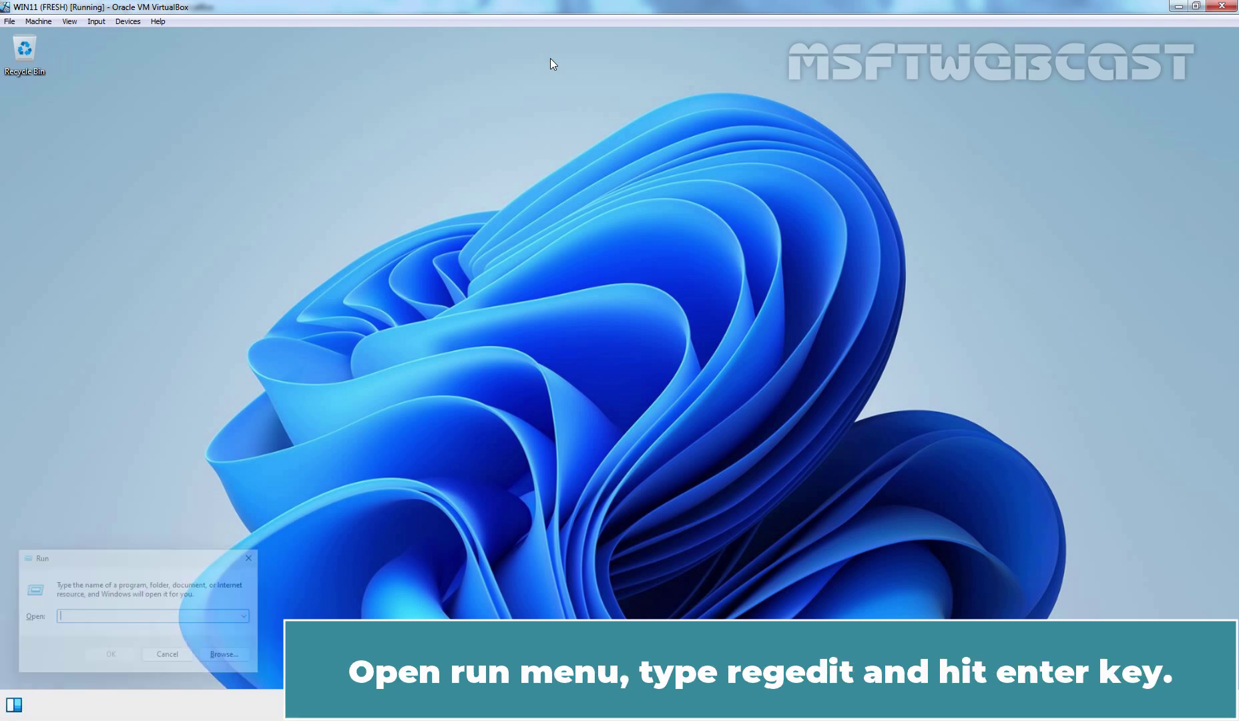
type("regedit")
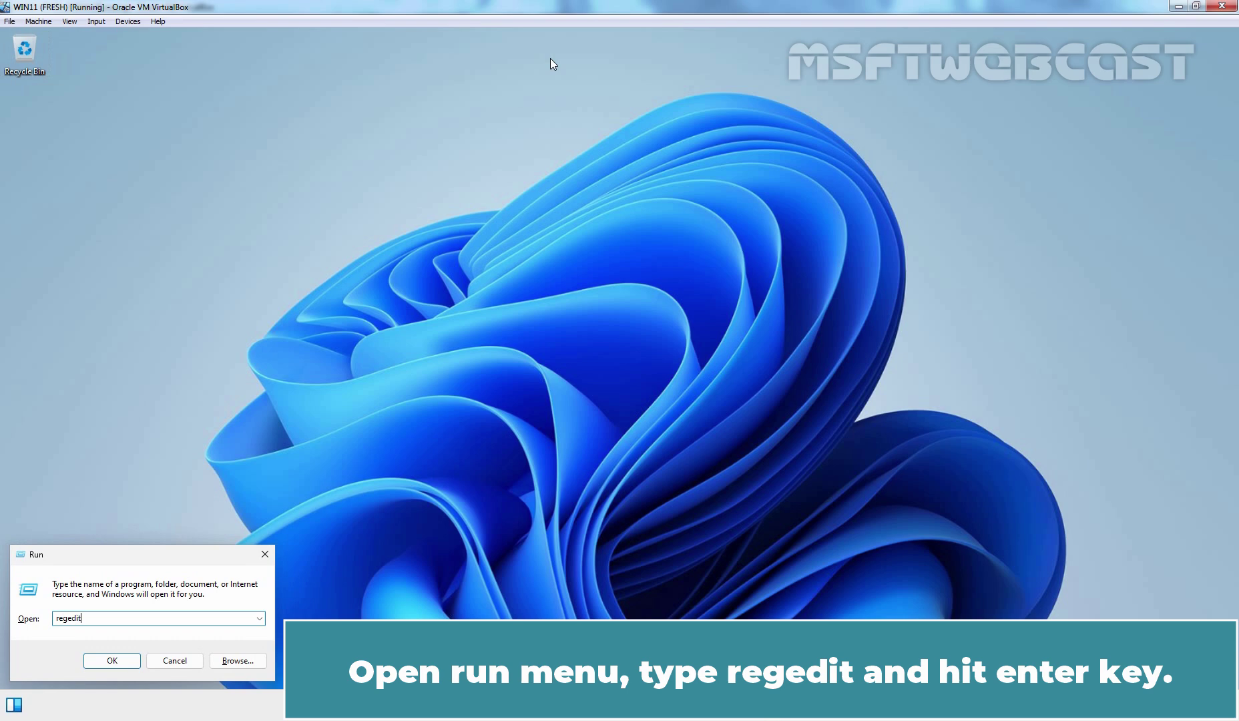
key("Return")
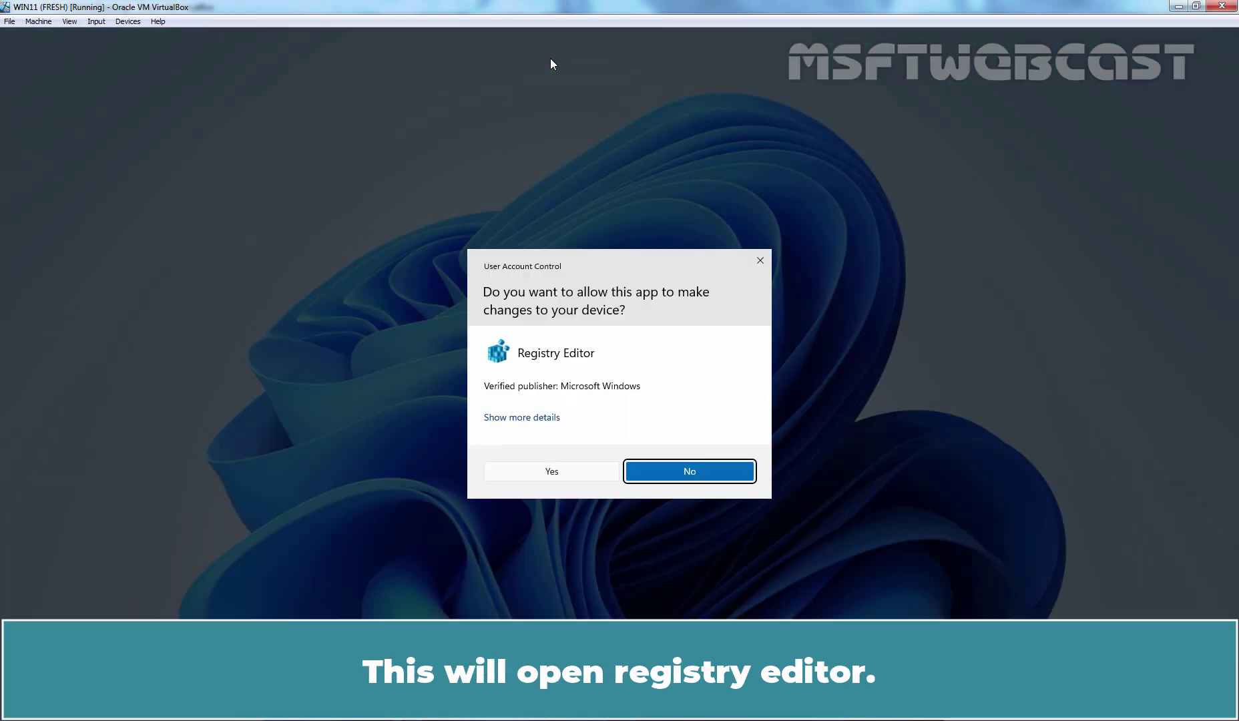
left_click(554, 472)
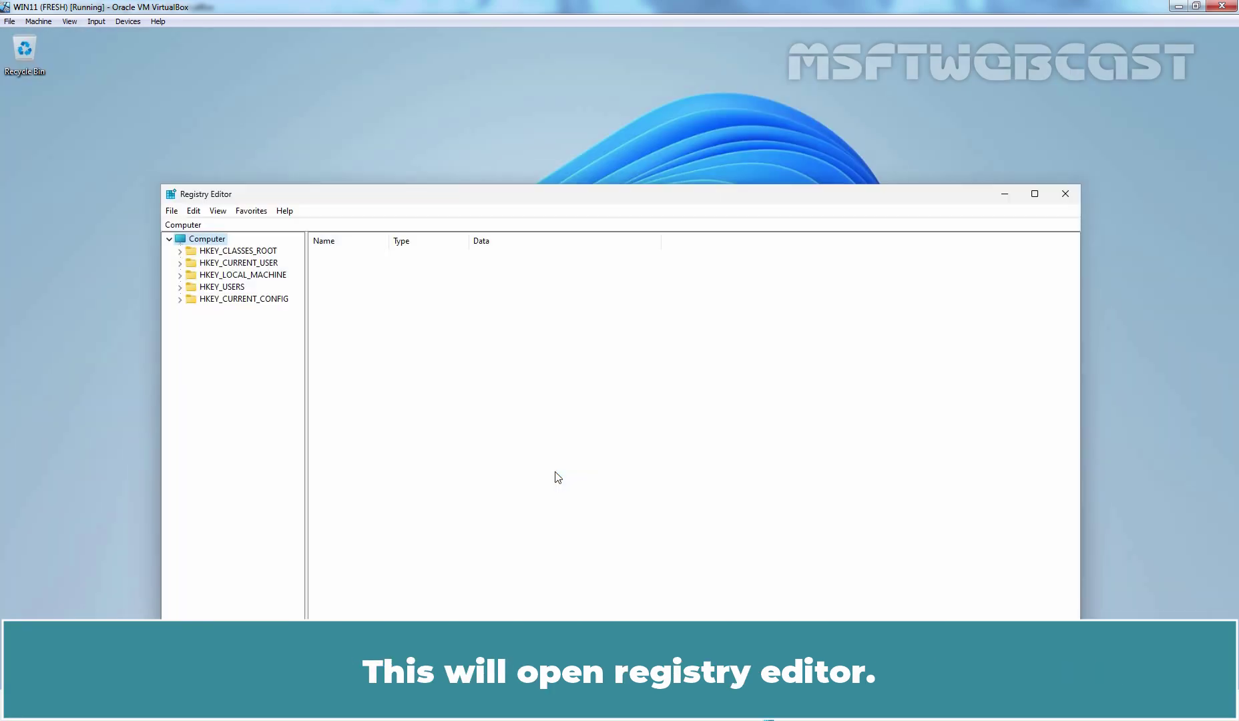
- Navigate to HKEY_LOCAL_MACHINE\SYSTEM\CurrentControlSet\Services\PolicyAgent in the key tree
key("Down")
key("Down")
key("Down")
key("Right")
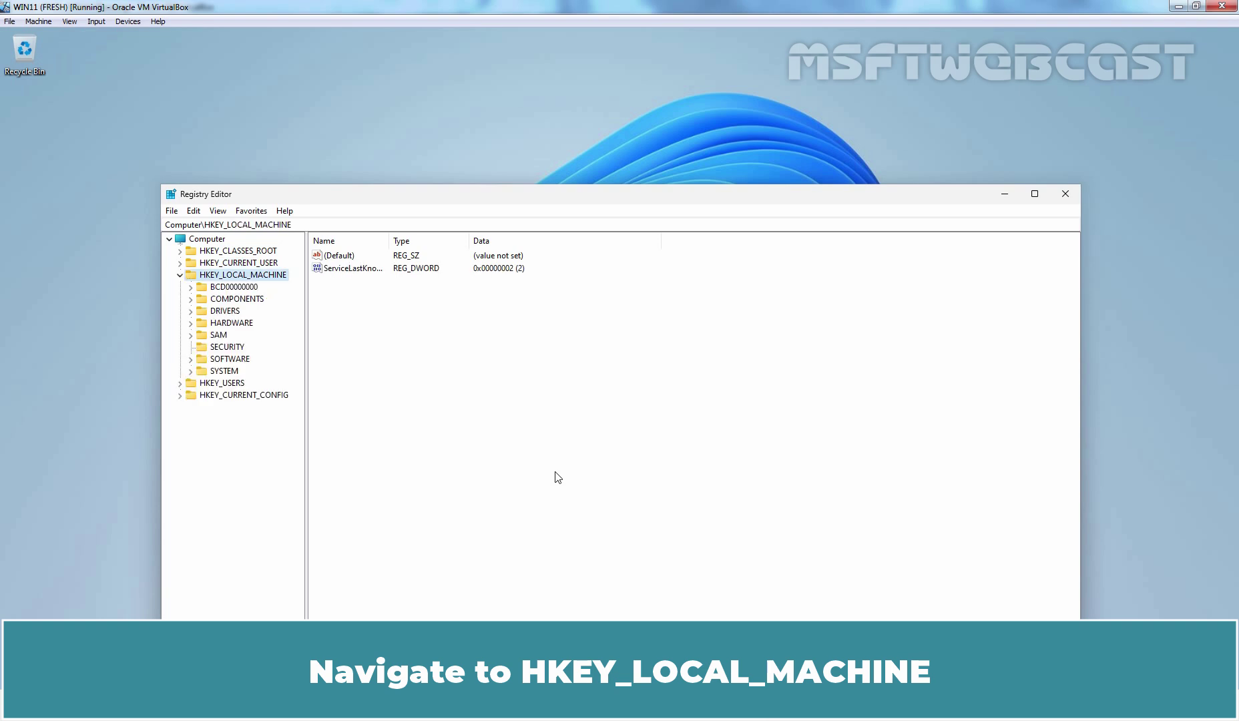
key("Down")
key("Down")
key("Down")
key("Down")
key("Down")
key("Down")
key("Down")
key("Down")
key("Right")
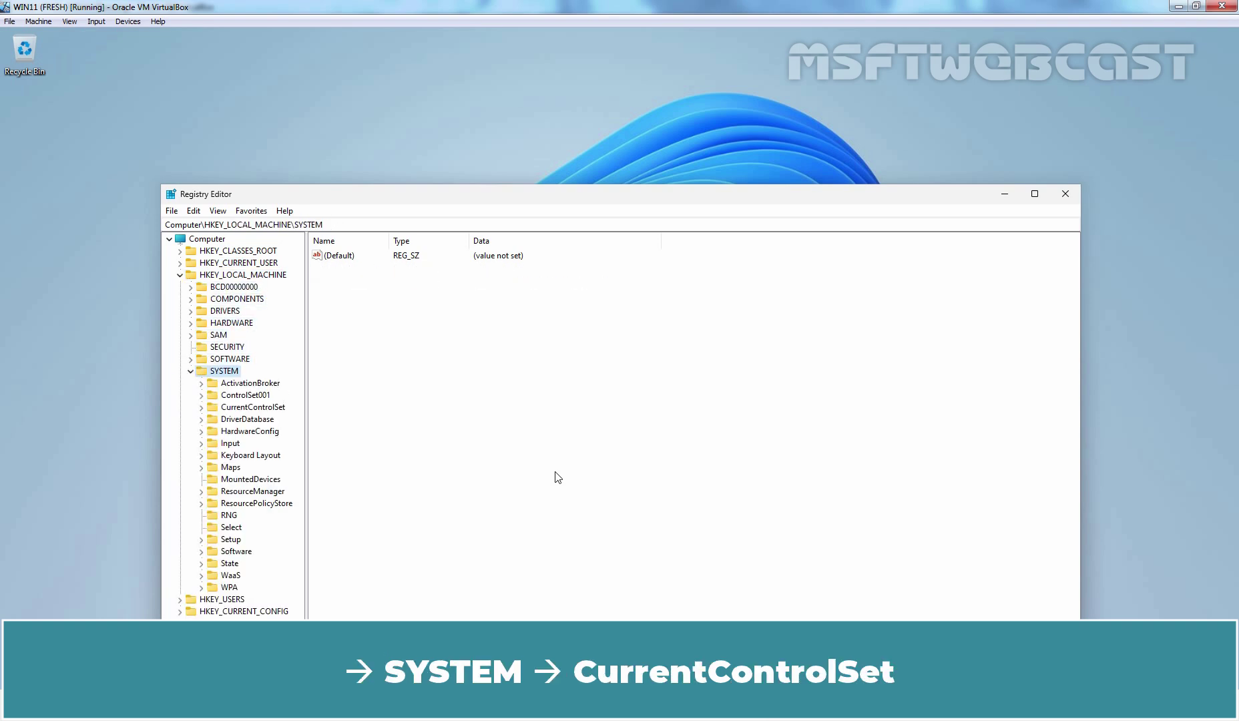
key("Down")
key("Down")
key("Down")
key("Right")
key("Down")
key("Down")
key("Down")
key("Down")
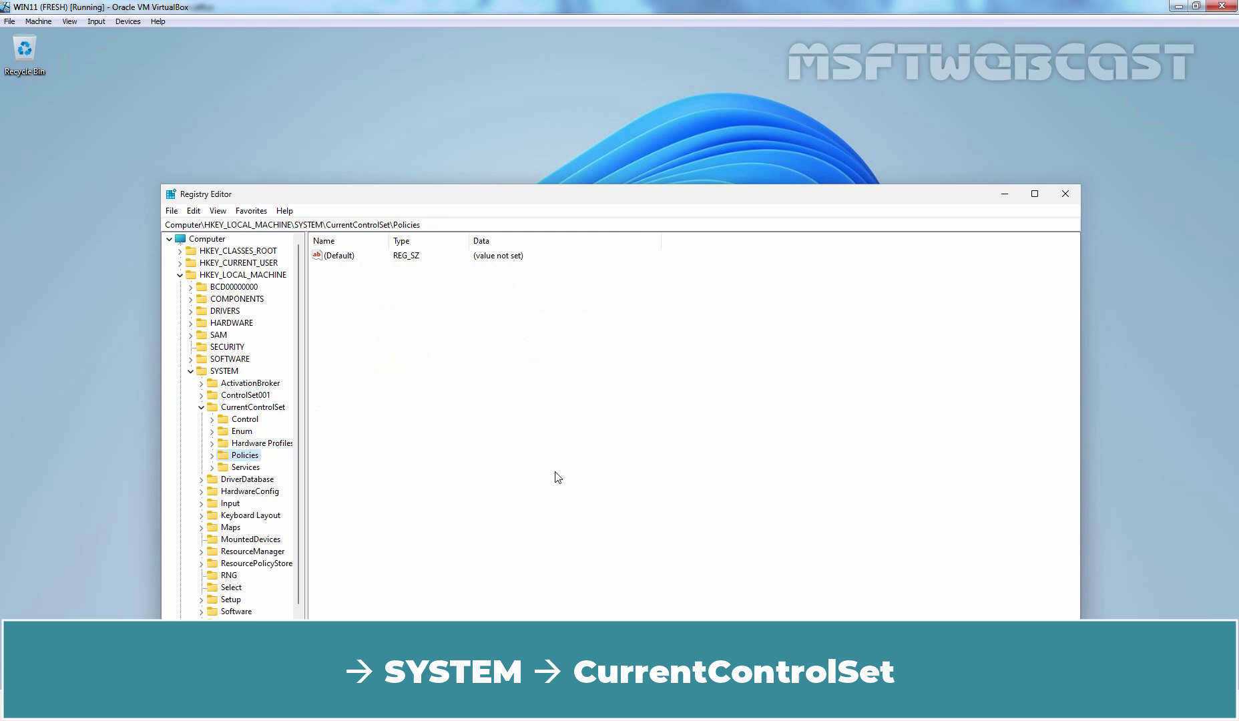
key("Down")
type("PolicyAgent")
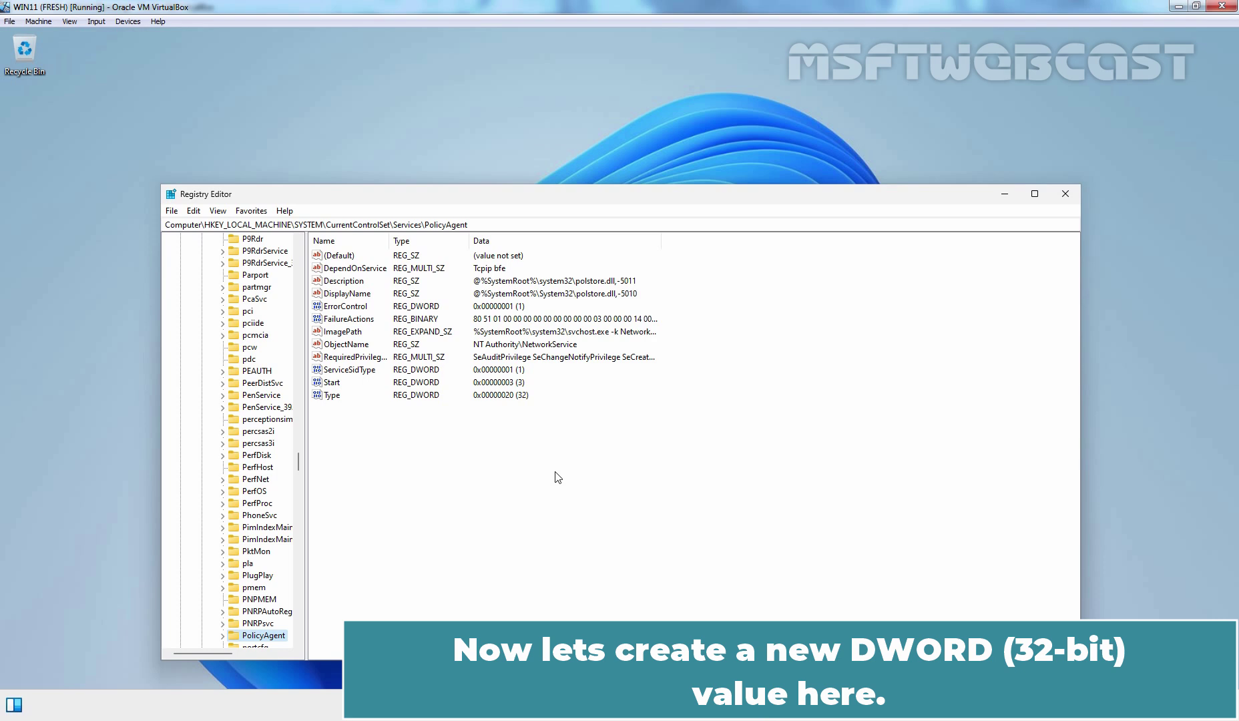
- Create a new DWORD (32-bit) value named AssumeUDPEncapsulationContextOnSendRule under PolicyAgent
right_click(478, 461)
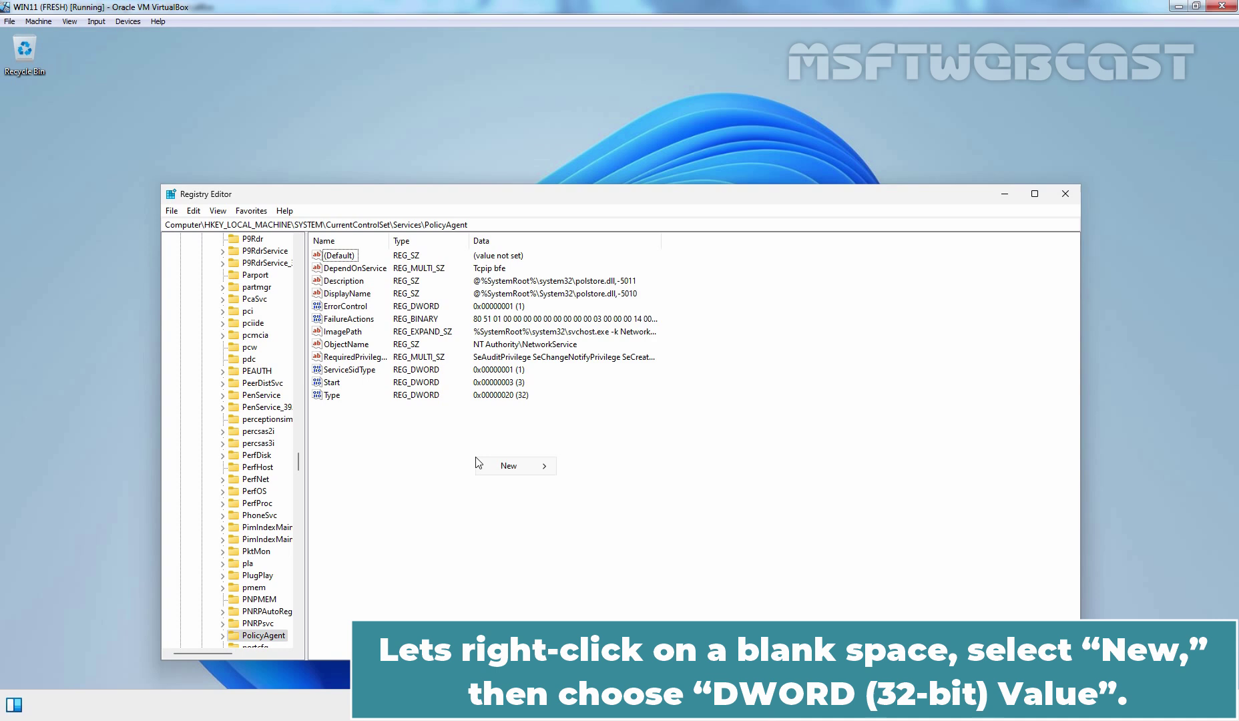
mouse_move(499, 471)
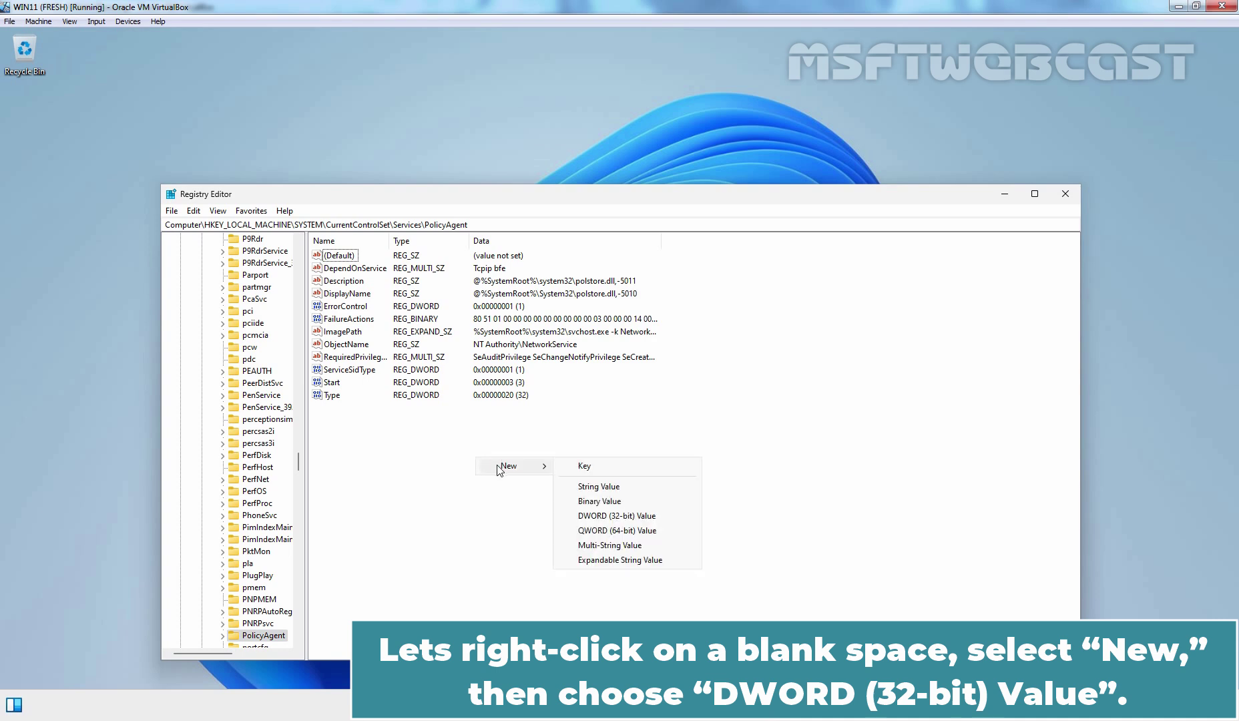
left_click(627, 520)
type("AssumeUDPEncapsulationContextOnSendRule")
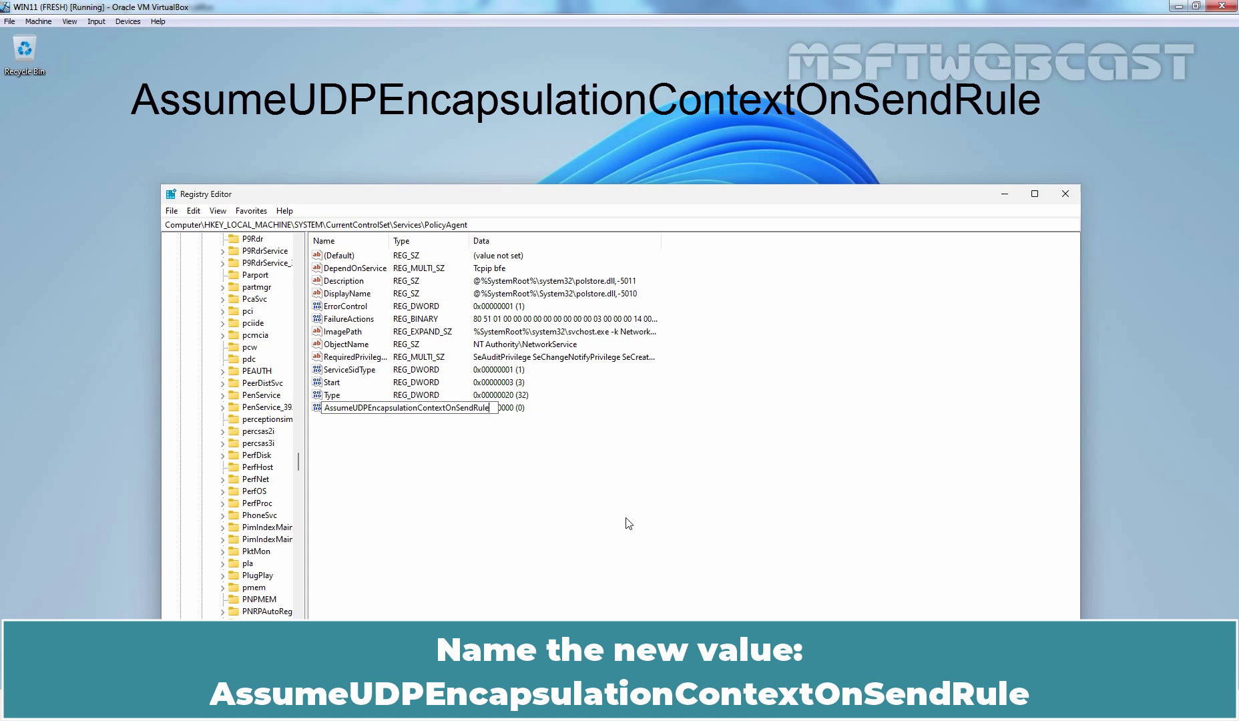
key("Return")
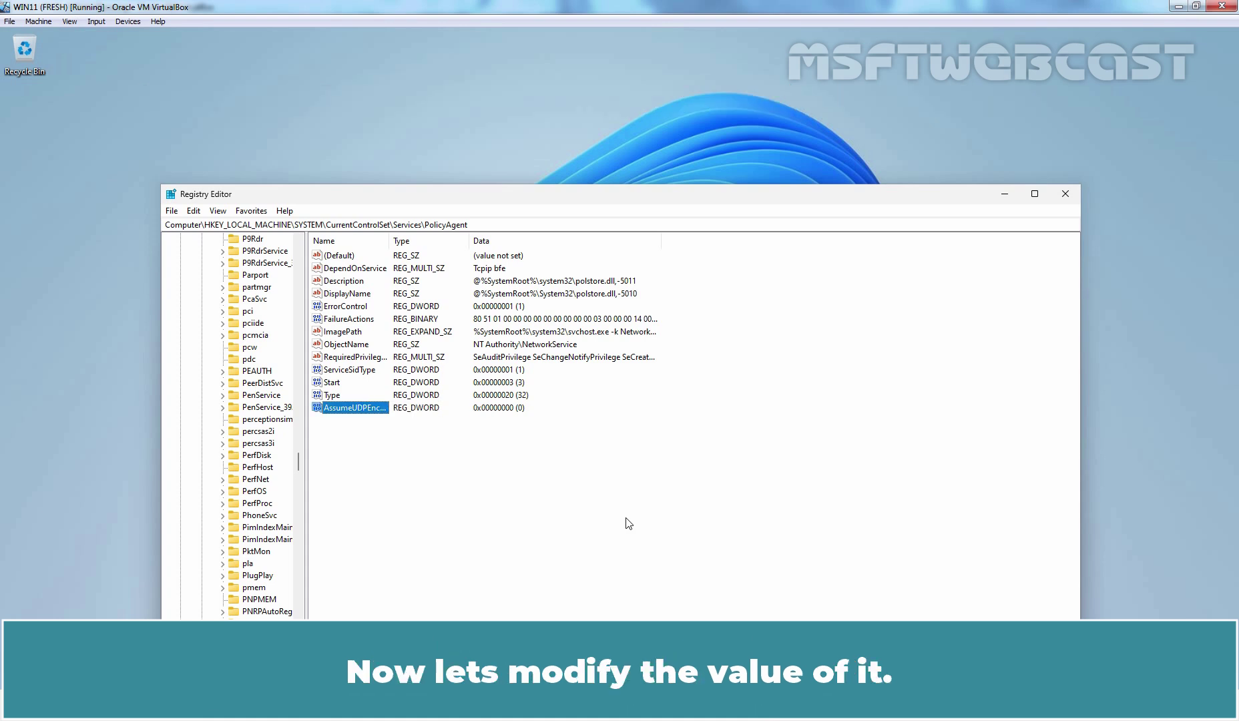
- Set the AssumeUDPEncapsulationContextOnSendRule value data to 2
right_click(366, 411)
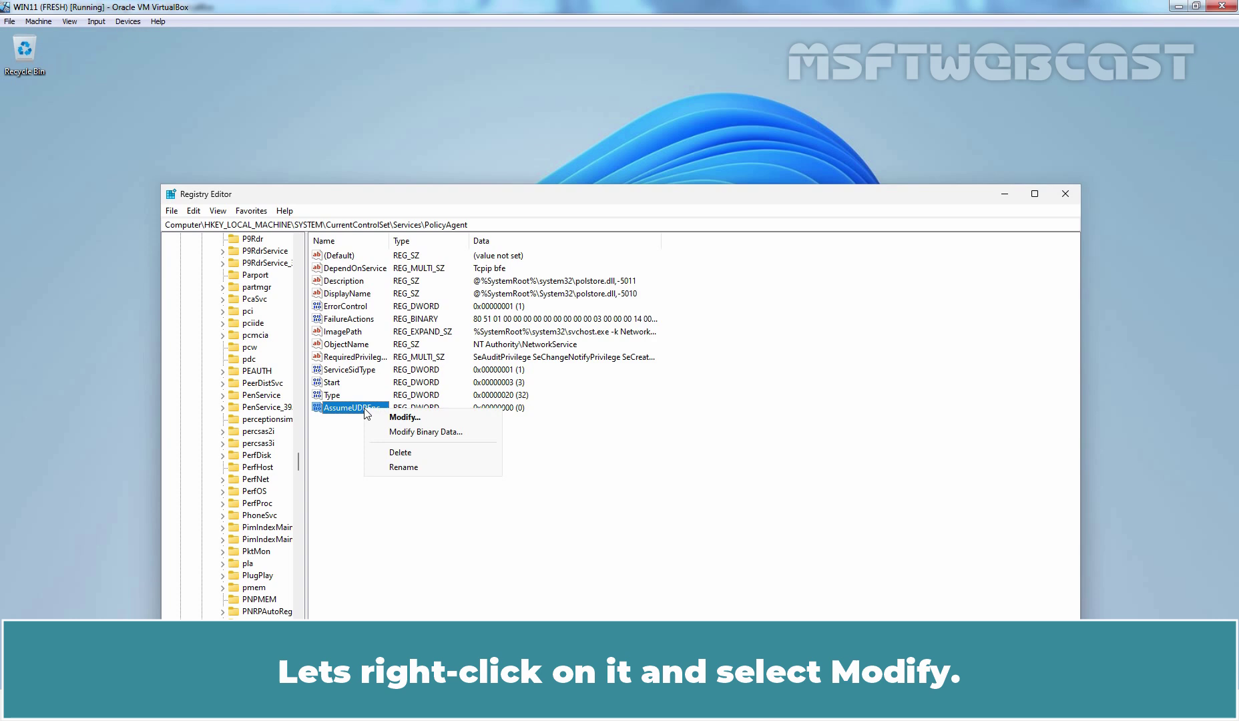
left_click(405, 419)
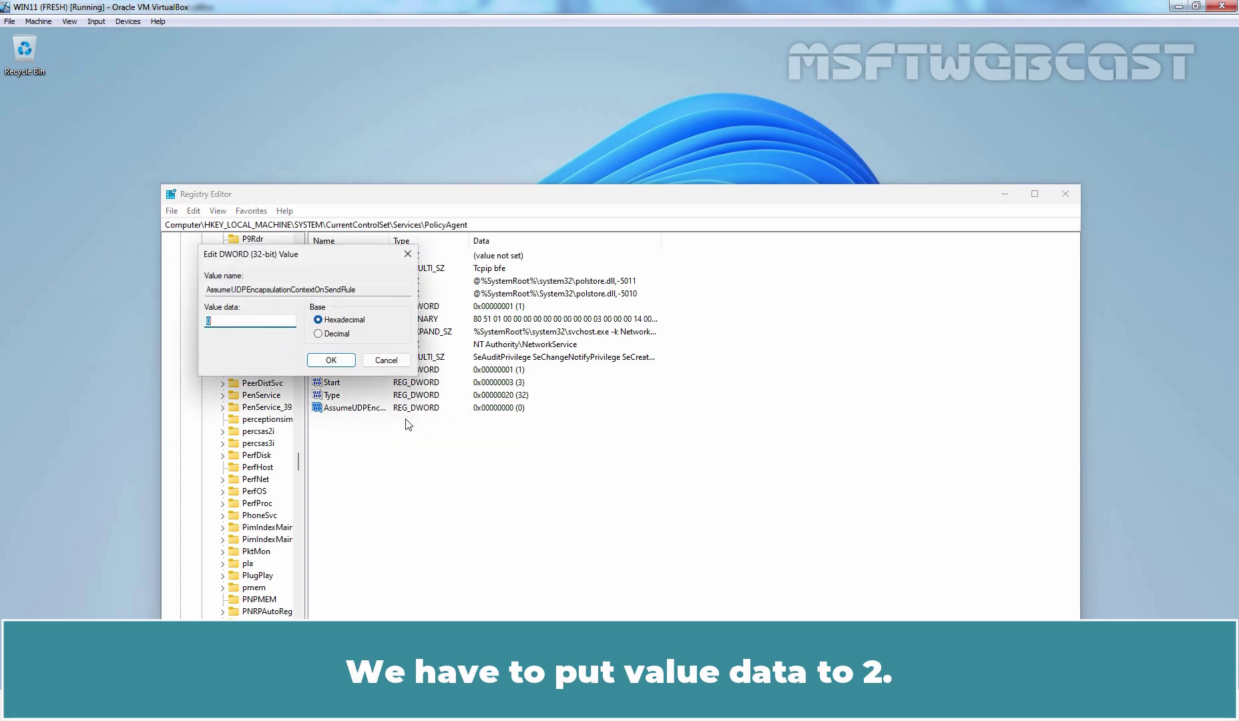
type("2")
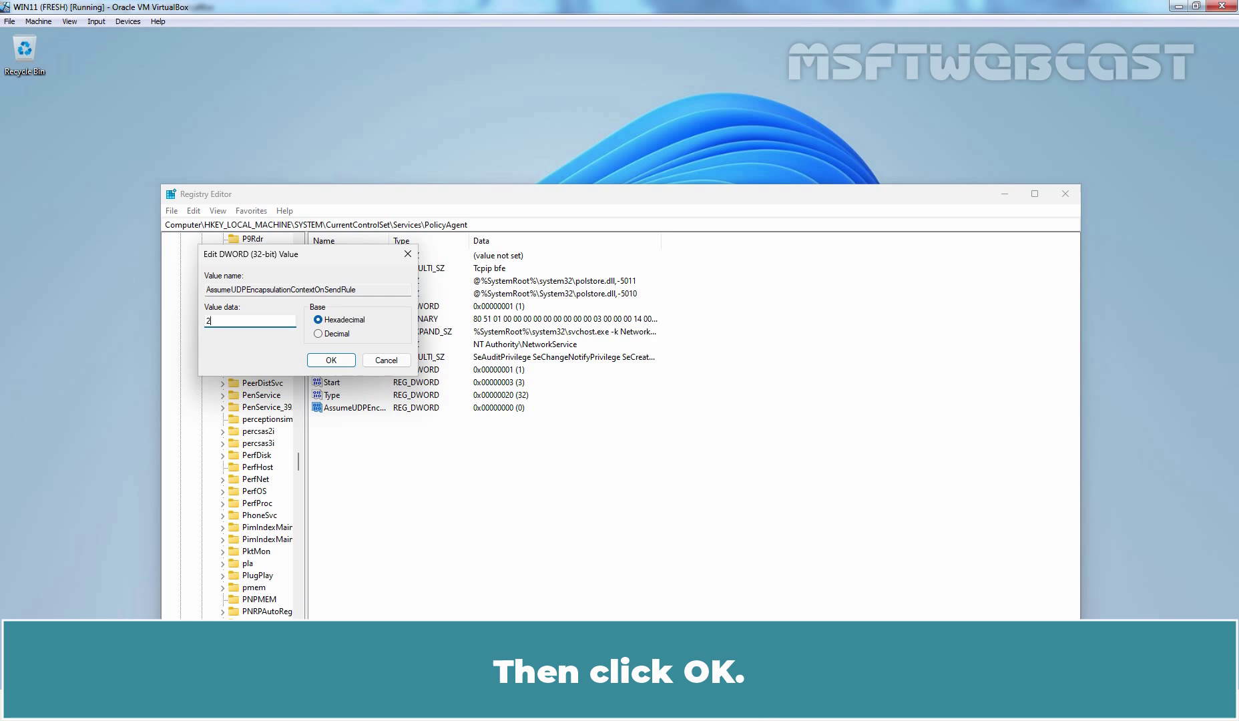
left_click(335, 361)
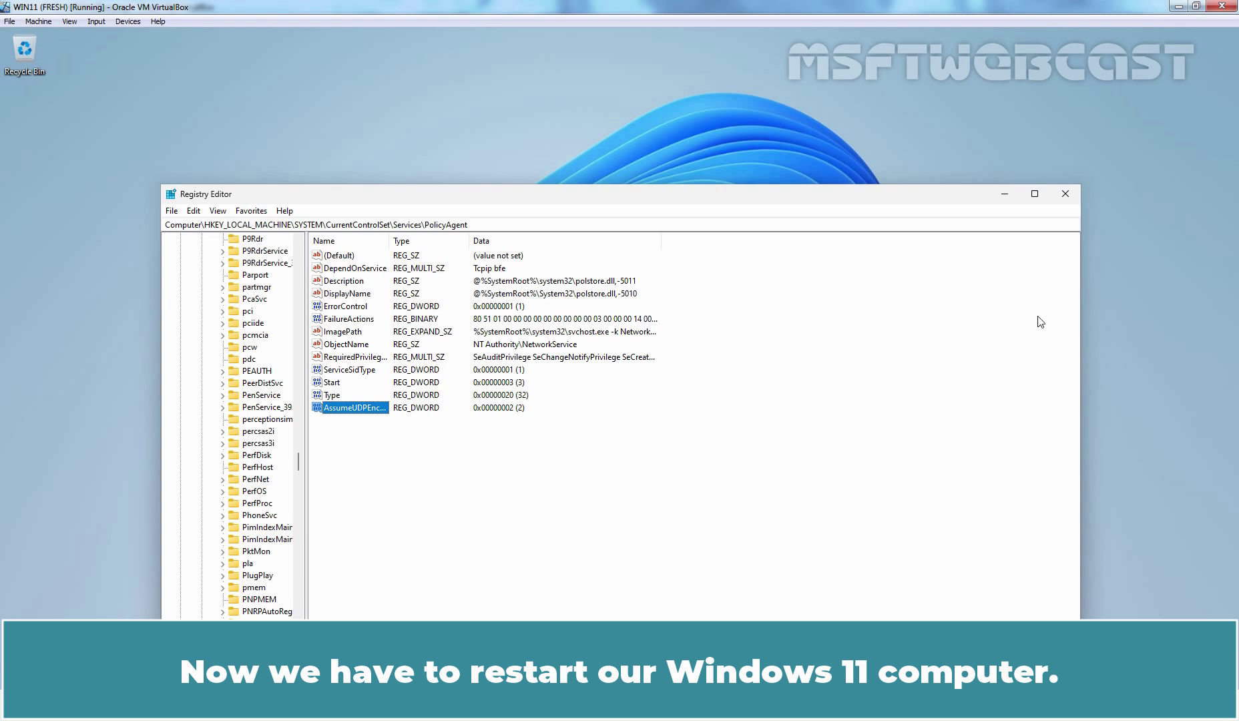
- Close Registry Editor and restart Windows 11
left_click(1064, 196)
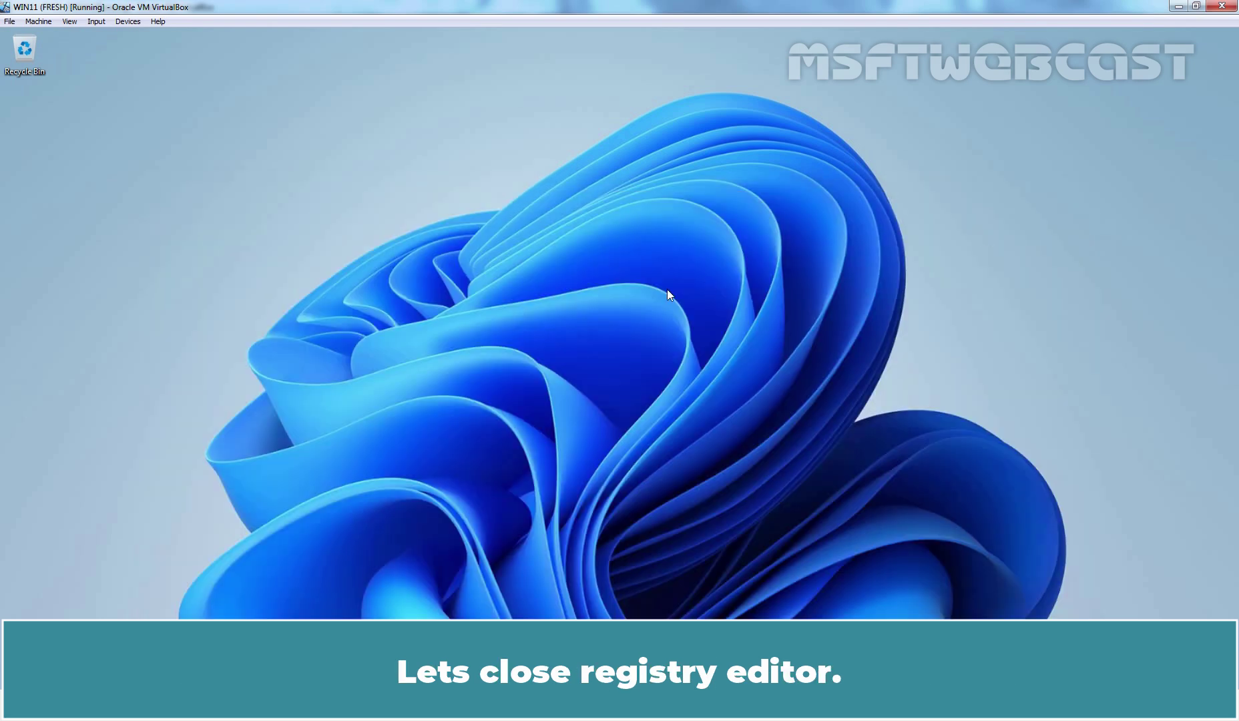
key("alt+F4")
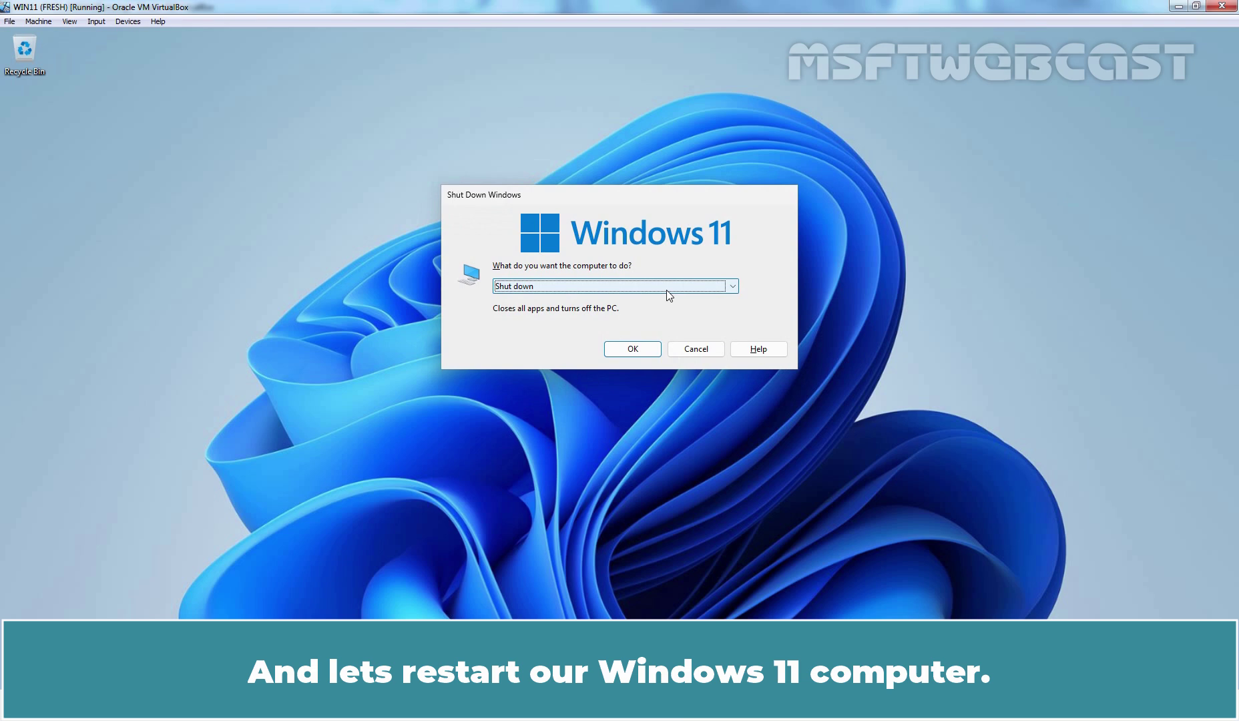
key("Down")
left_click(642, 355)
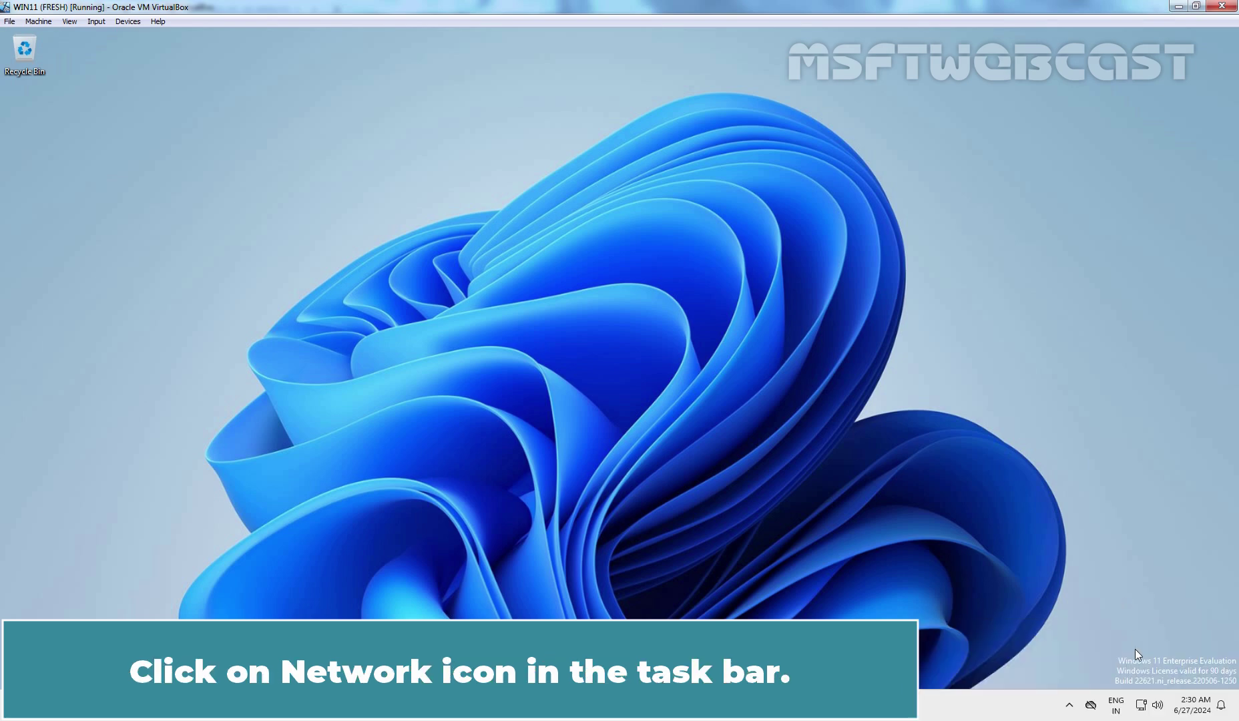
- Connect MSFT-VPN from the network quick settings, signing in as testvpn1 with its password
left_click(1142, 705)
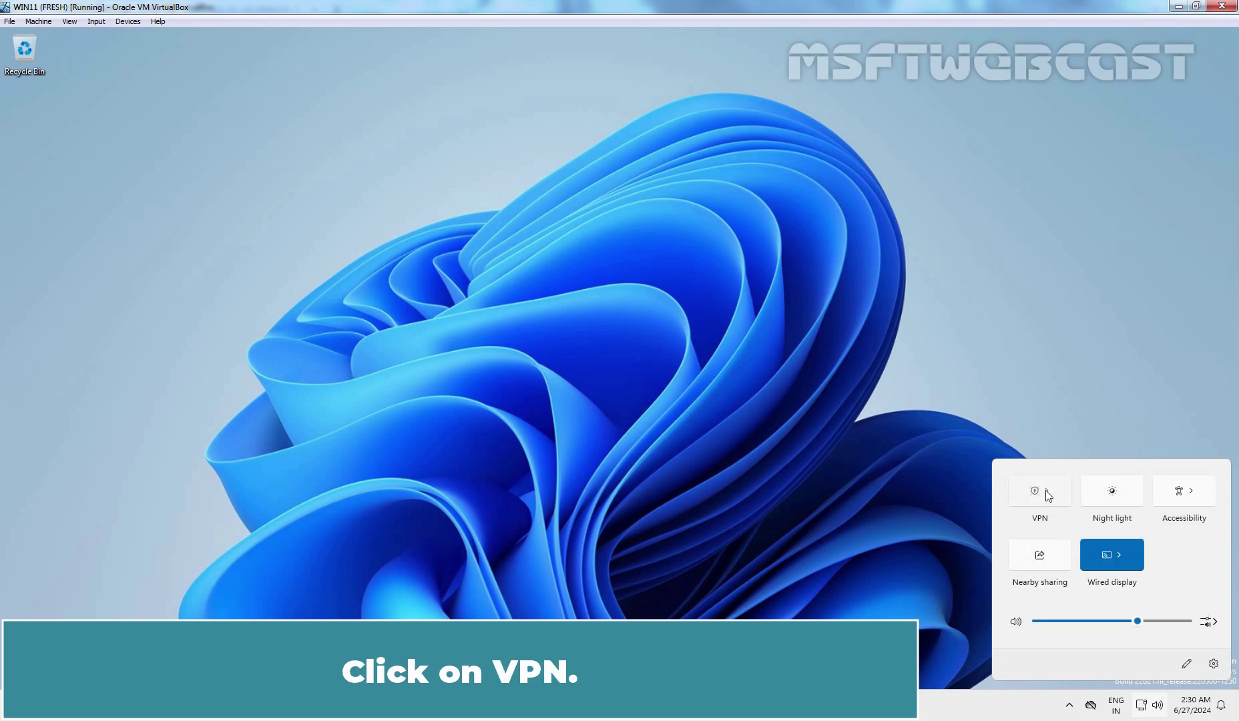
left_click(1045, 490)
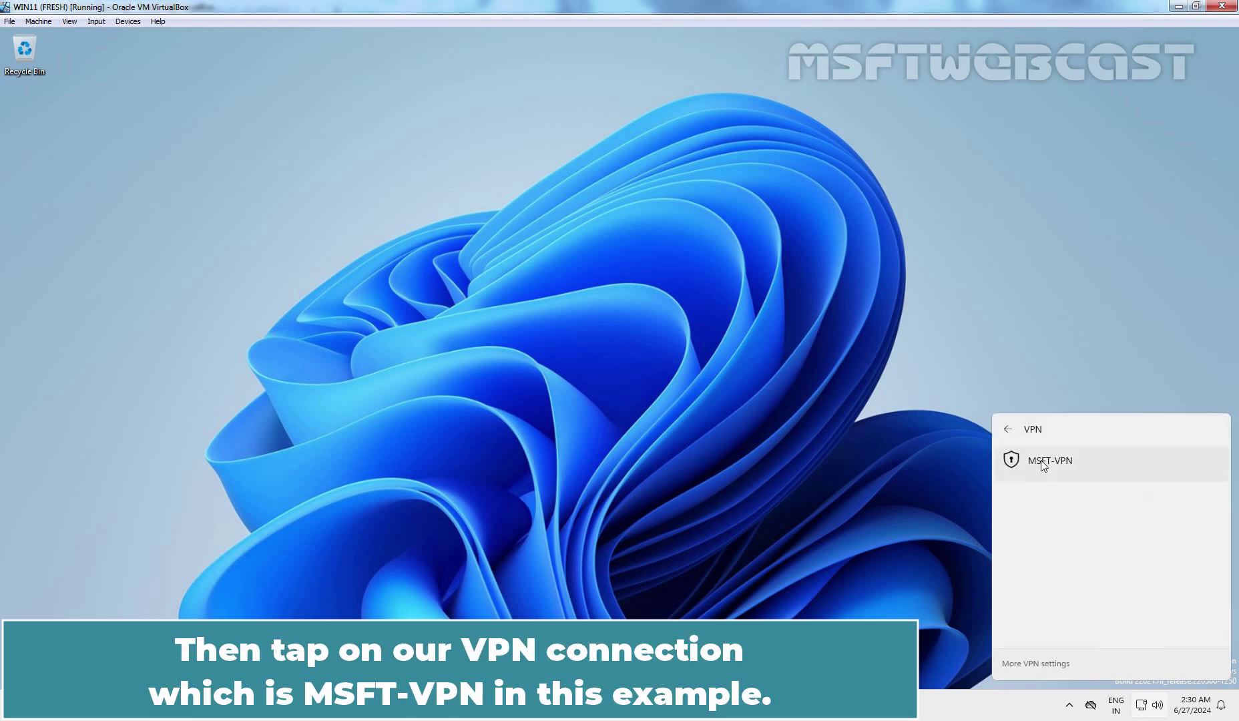
left_click(1040, 464)
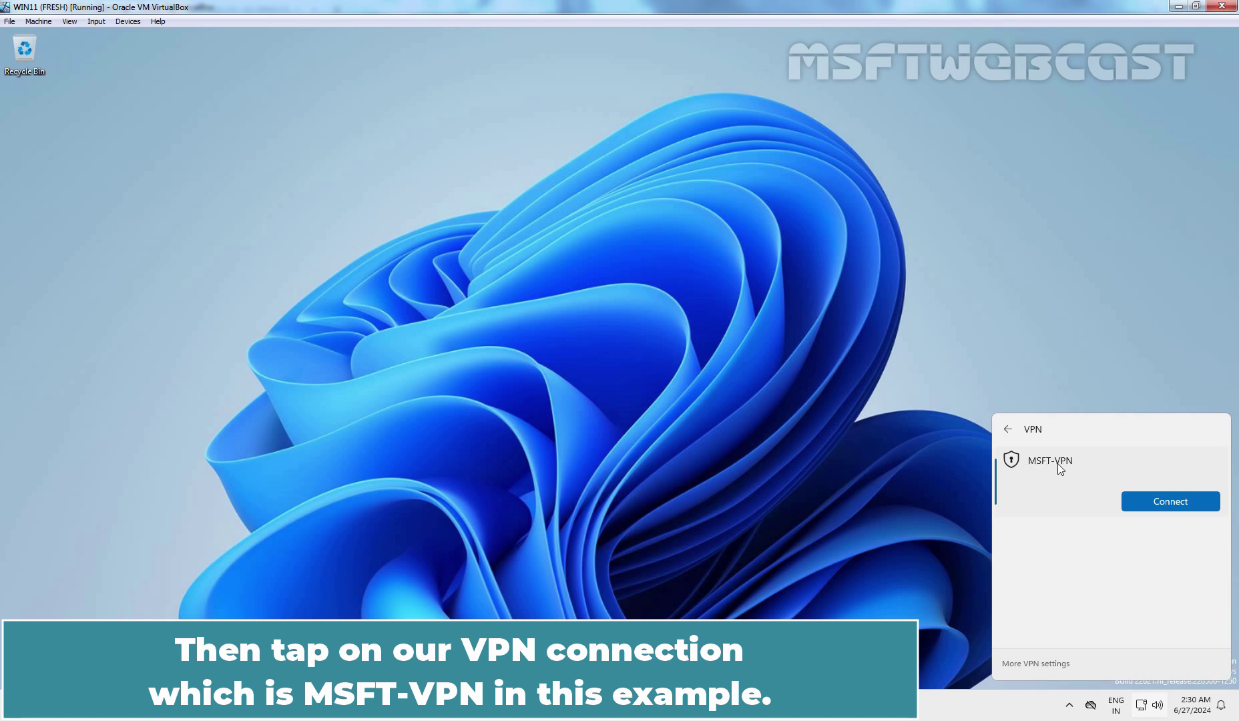
left_click(1171, 501)
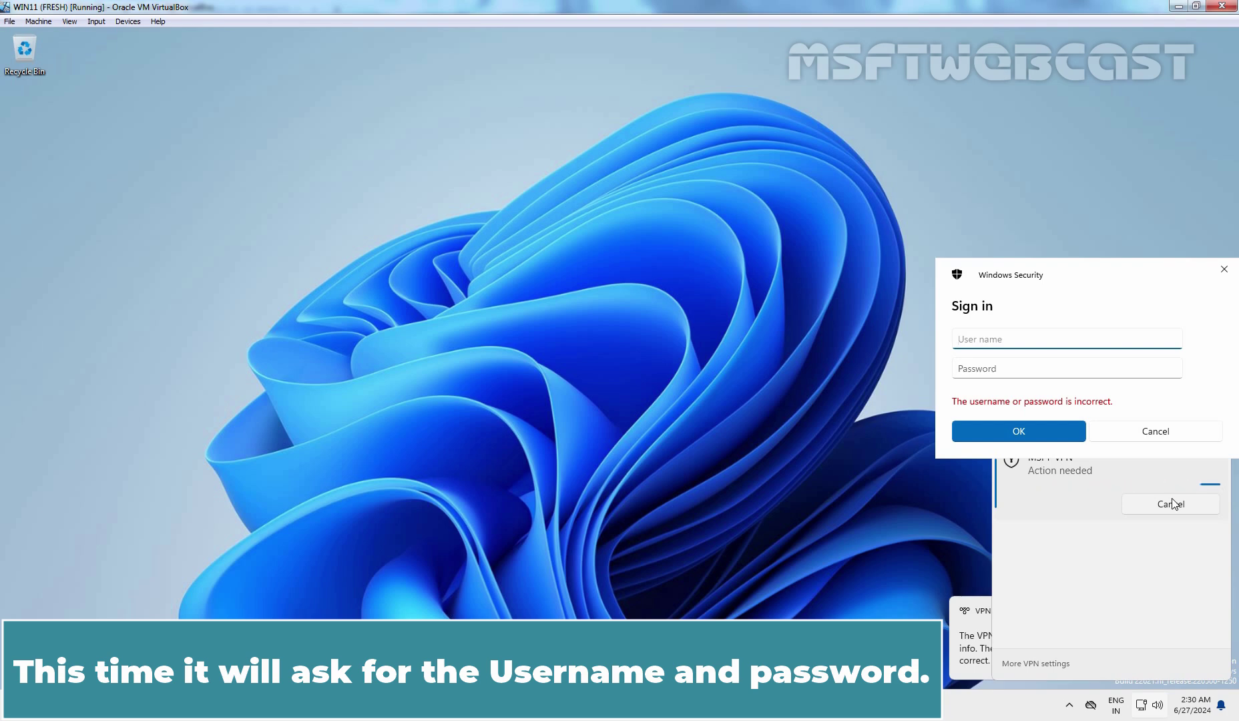
type("tes")
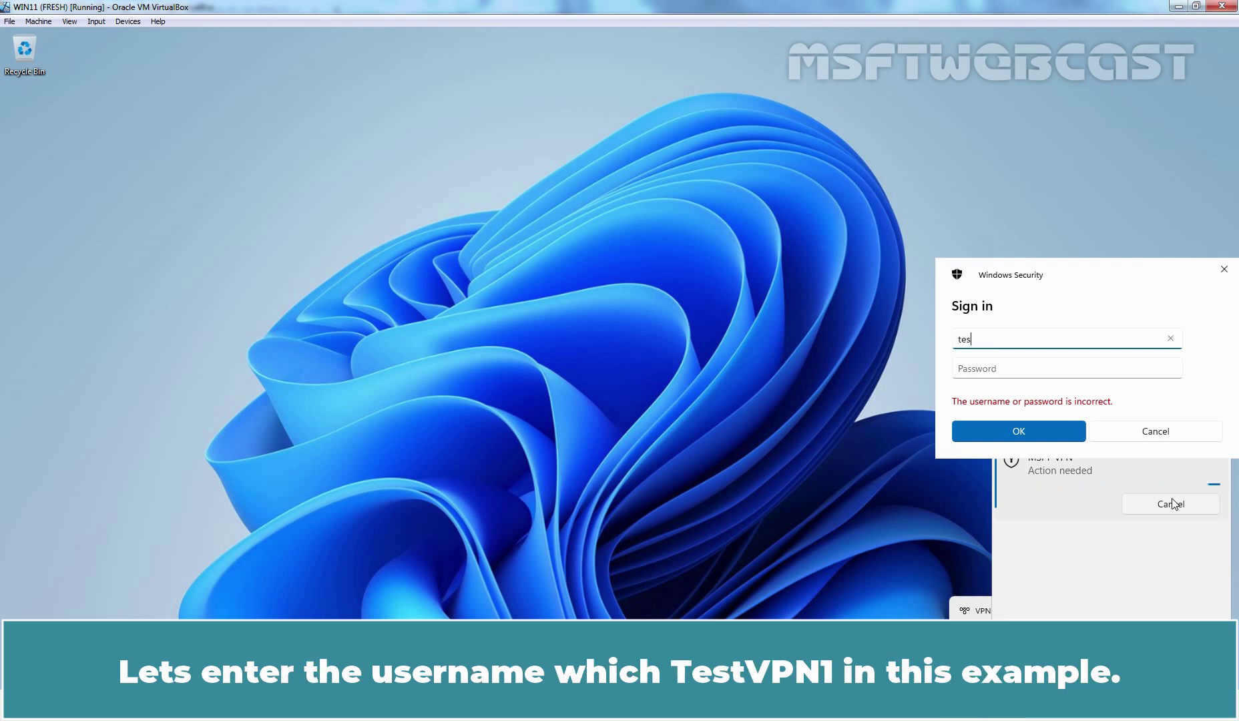
type("tvpn1")
key("Tab")
type("•••••••••")
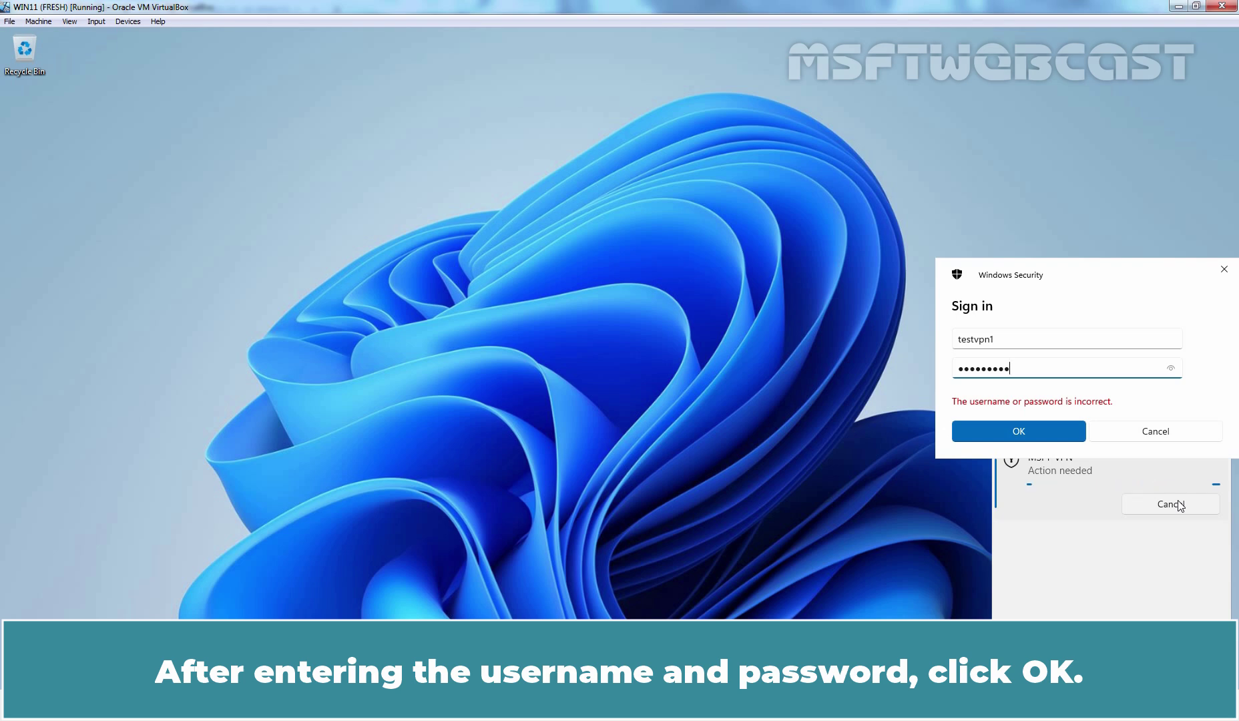
left_click(1020, 430)
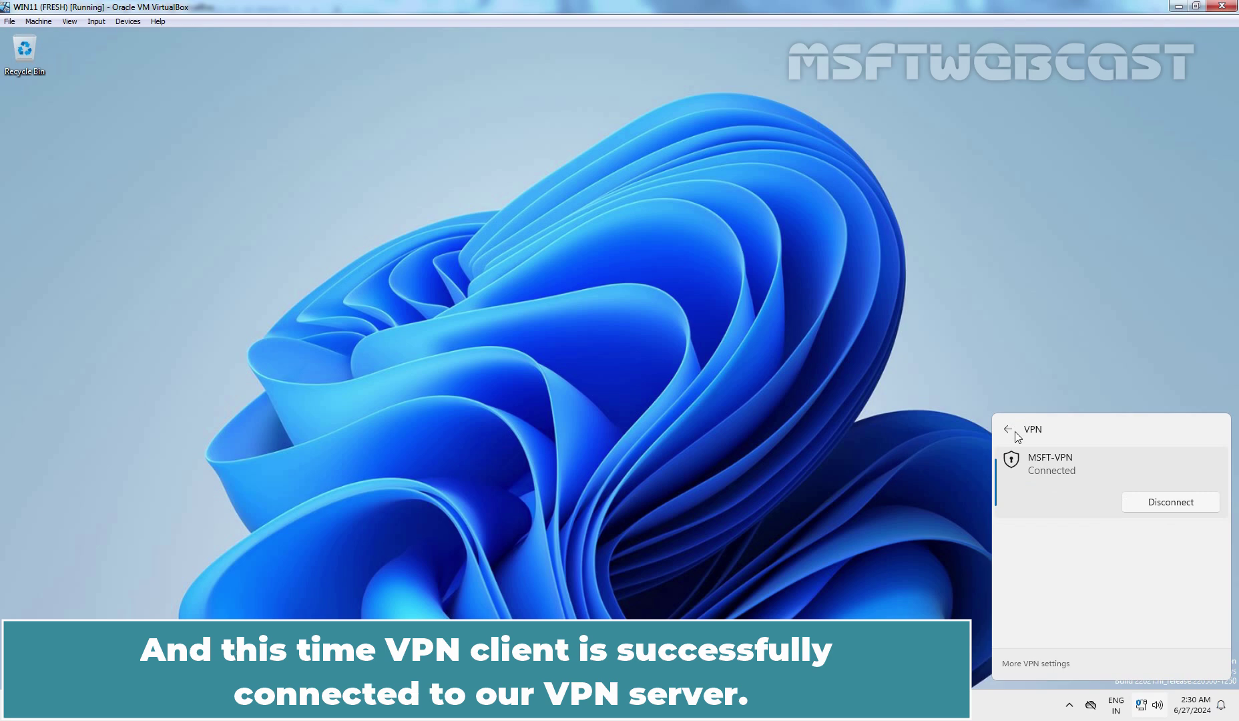
left_click(864, 426)
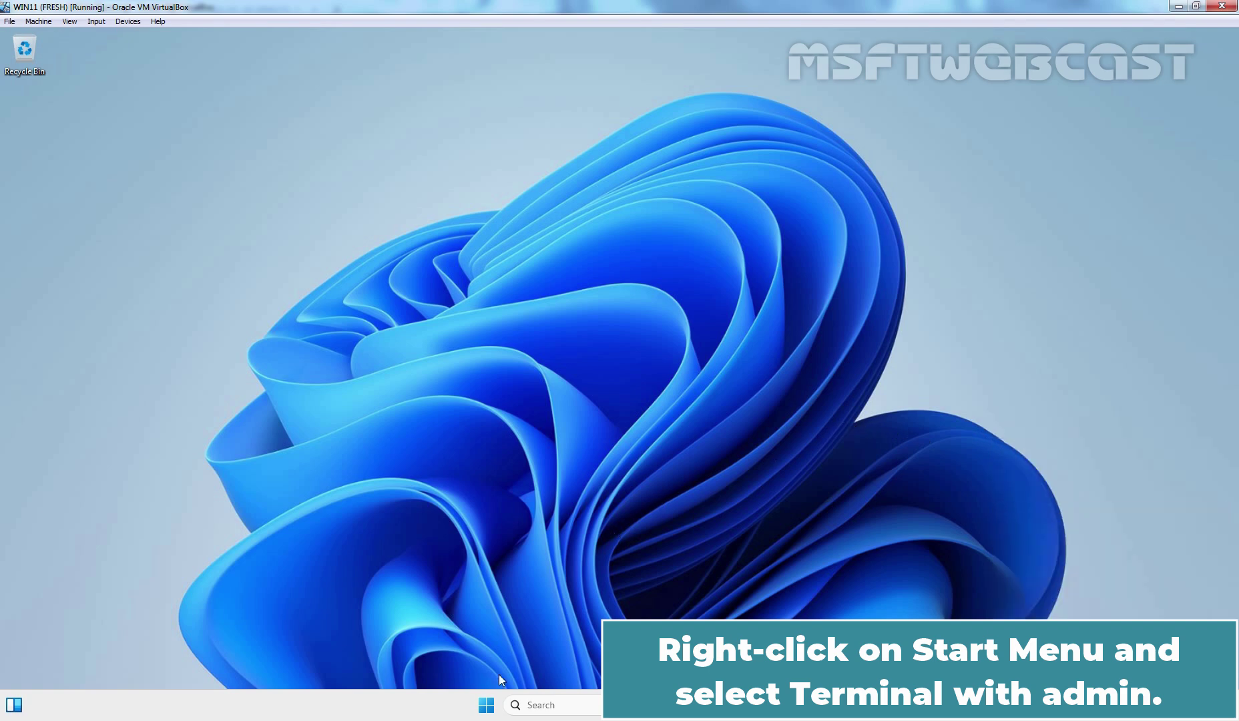
right_click(487, 707)
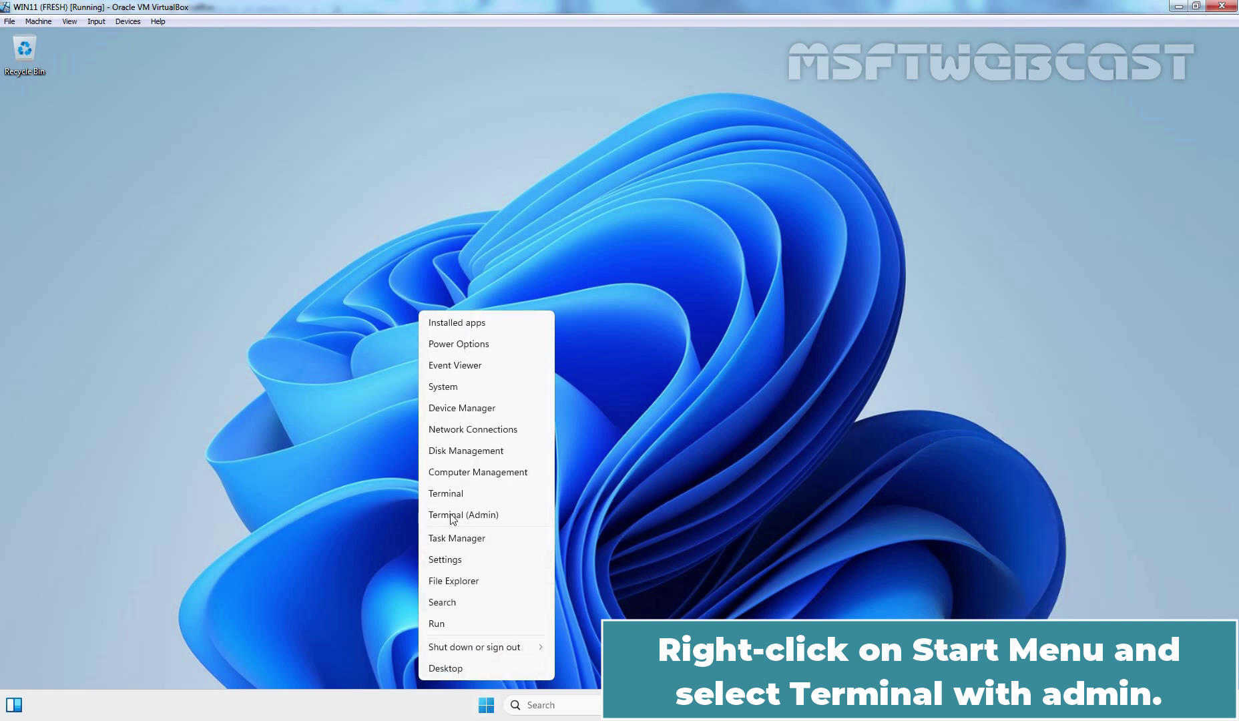
left_click(473, 514)
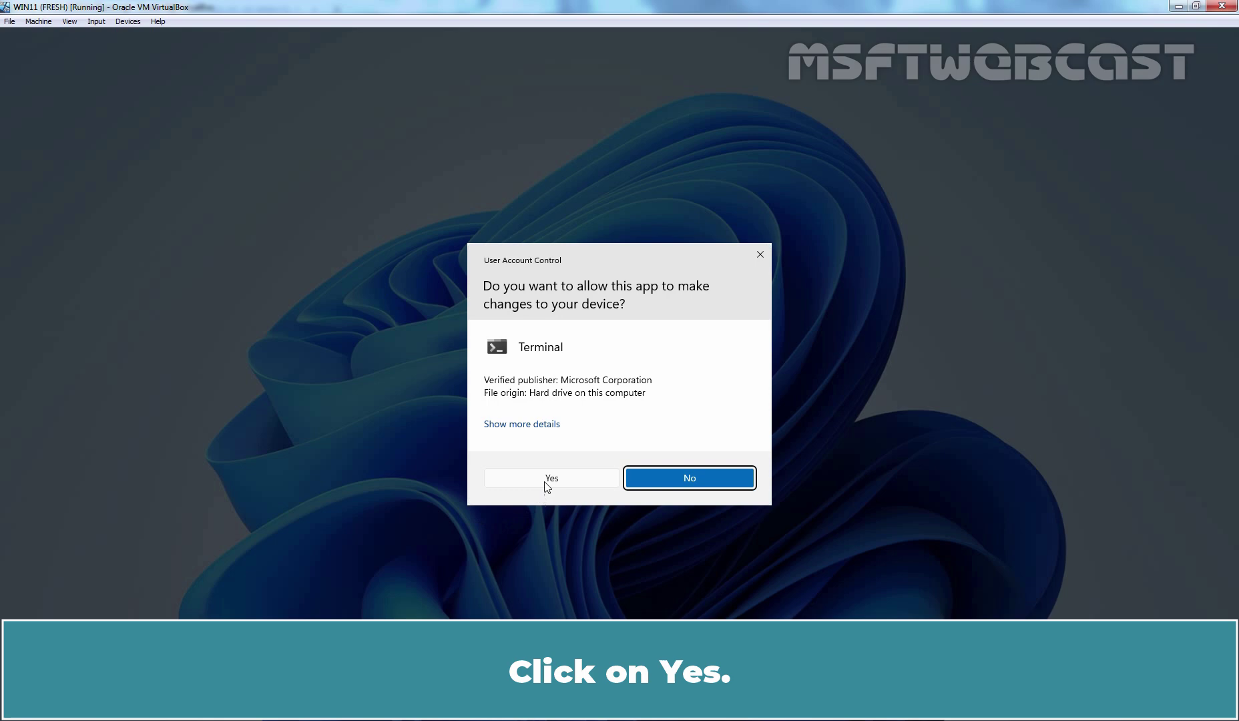
left_click(553, 478)
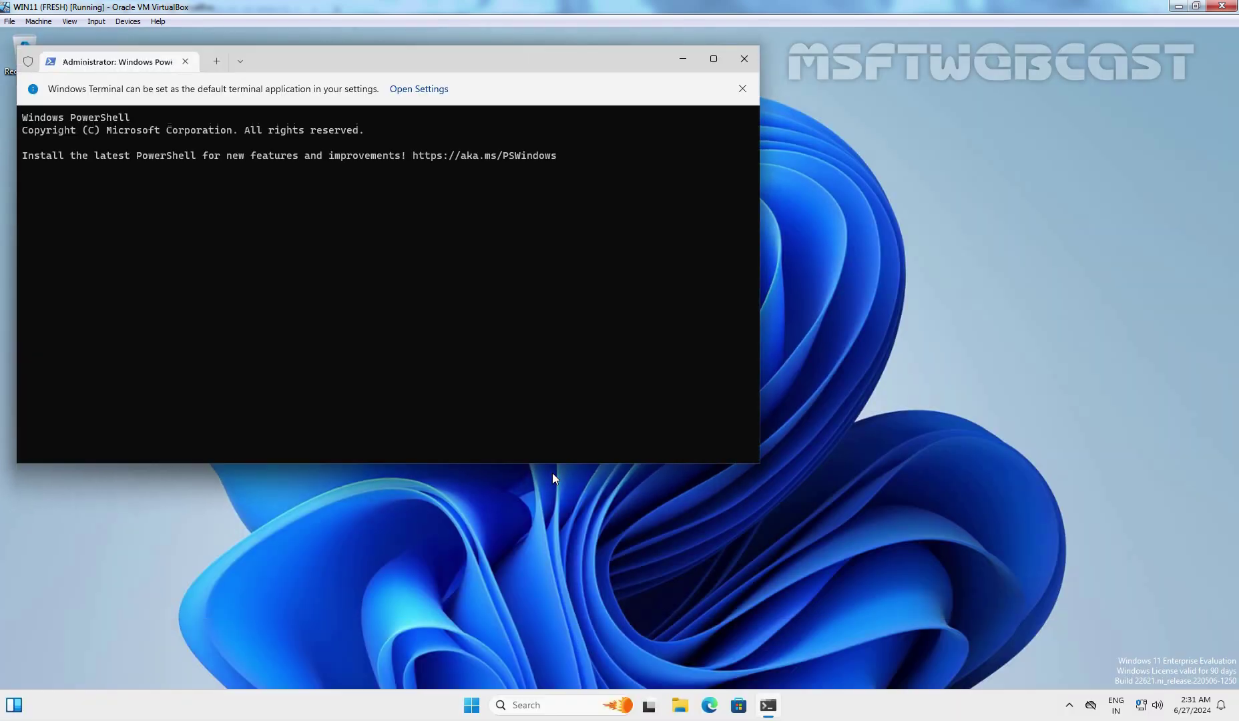
type("ping ")
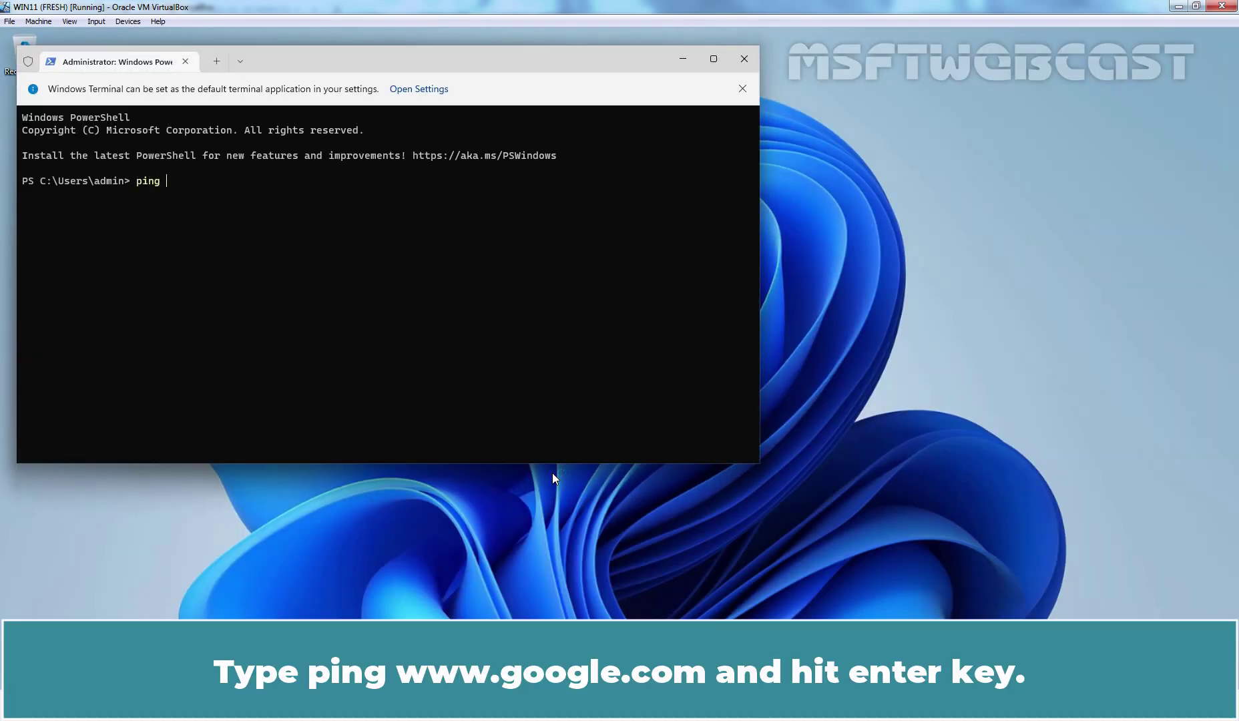
type("www.google.com")
key("Return")
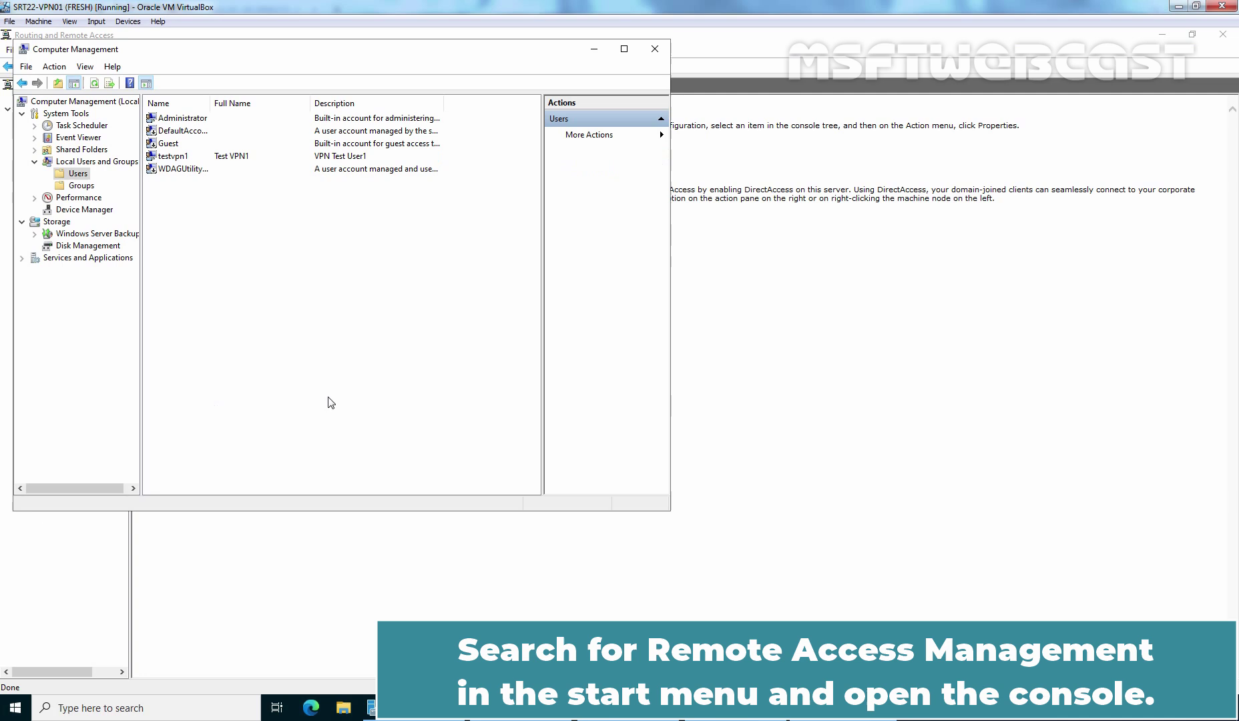
- Launch Remote Access Management via 'remote acc' search to see one active VPN client
key("super")
type("remote")
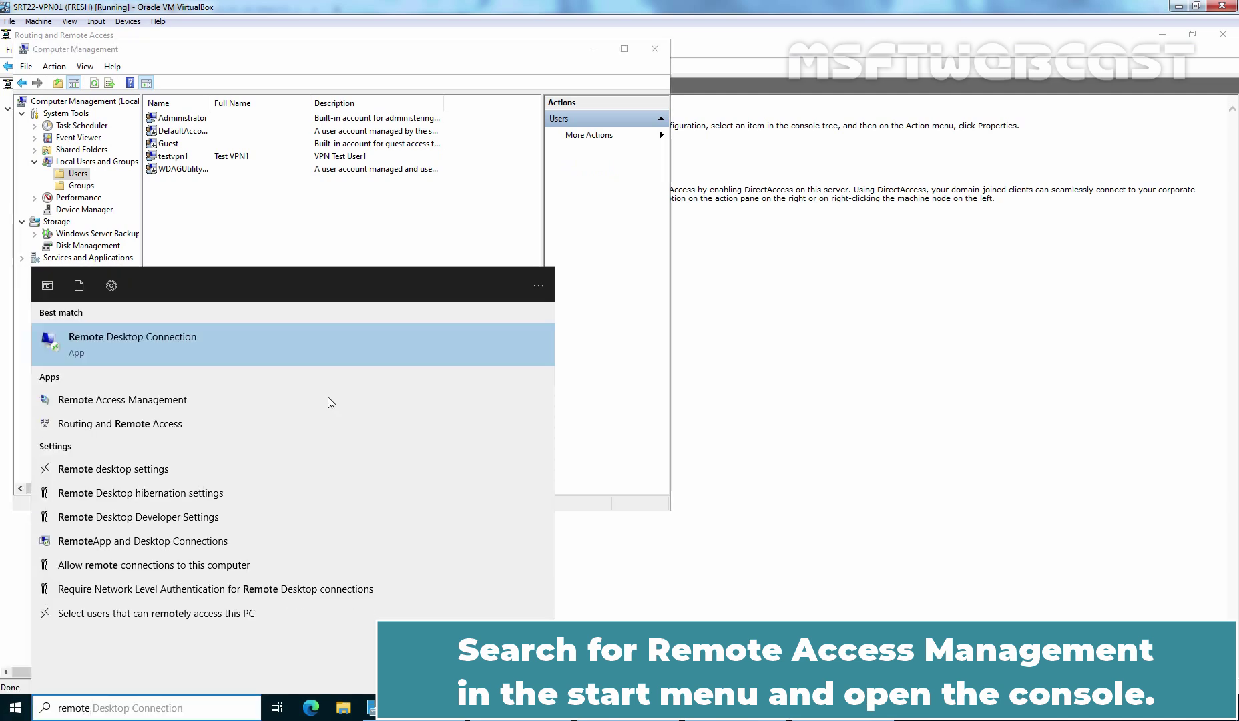
type(" acc")
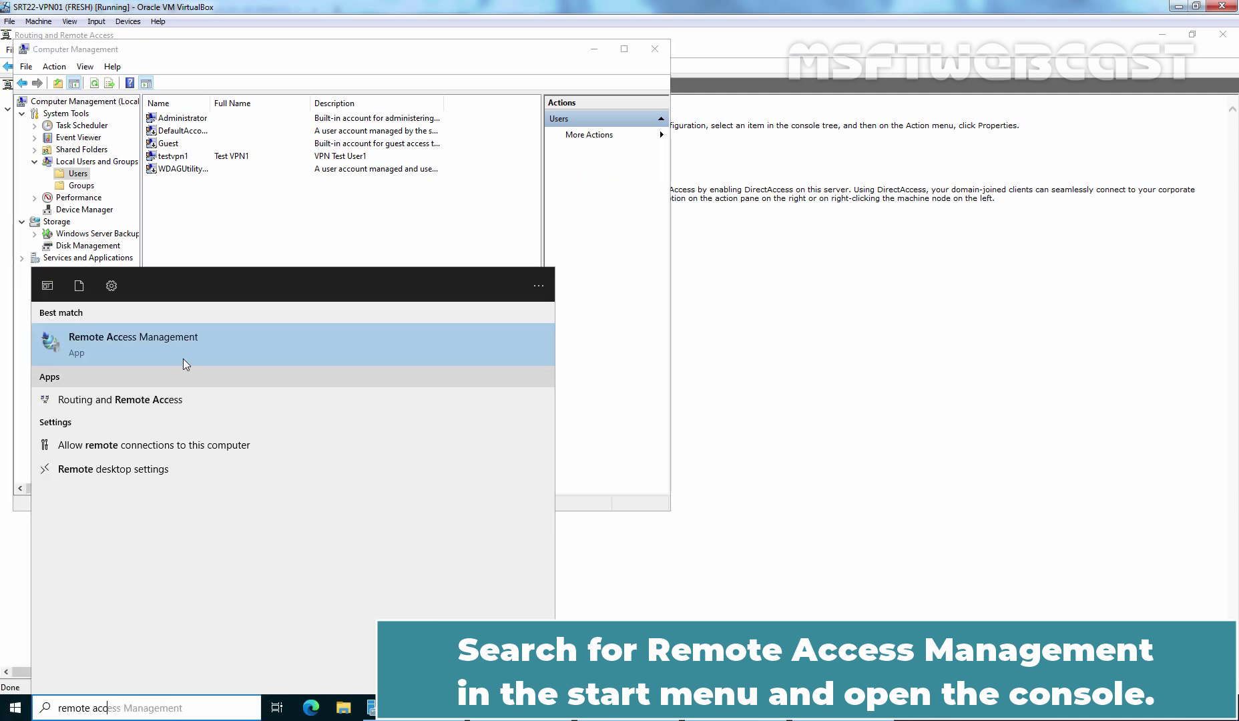
left_click(171, 354)
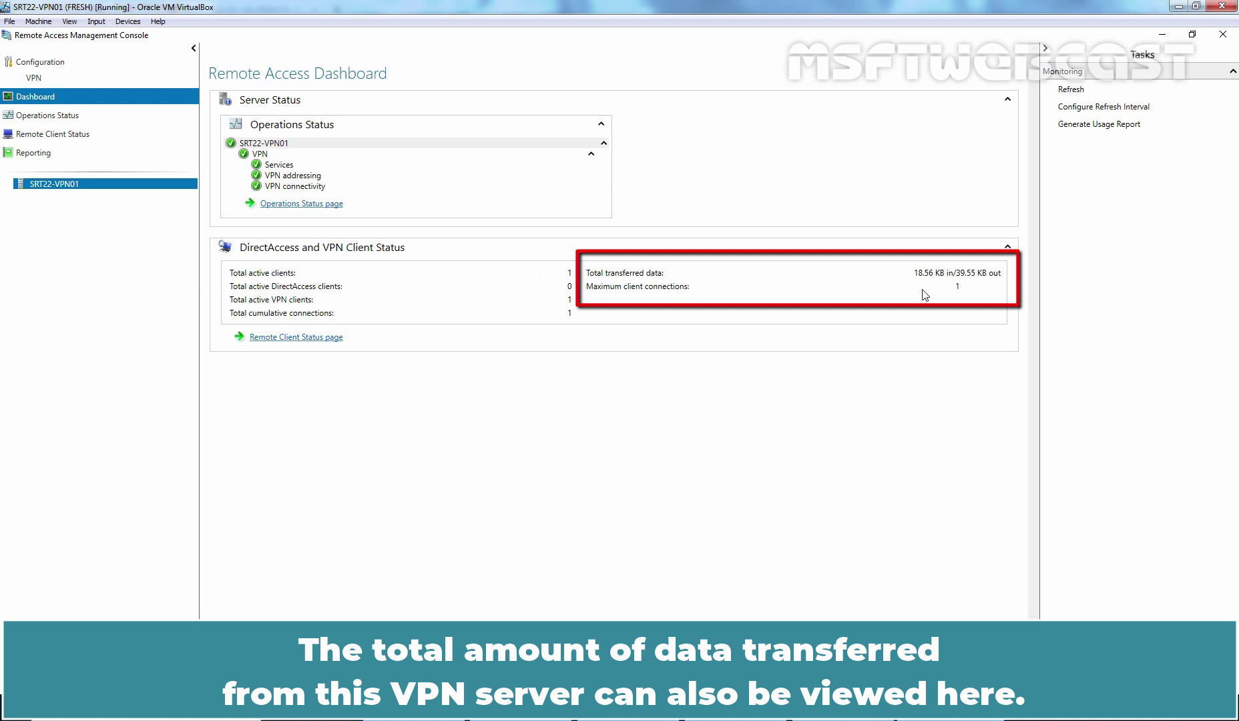
- Open the Remote Client Status page to confirm the VPN test user is connected over L2tp
left_click(292, 338)
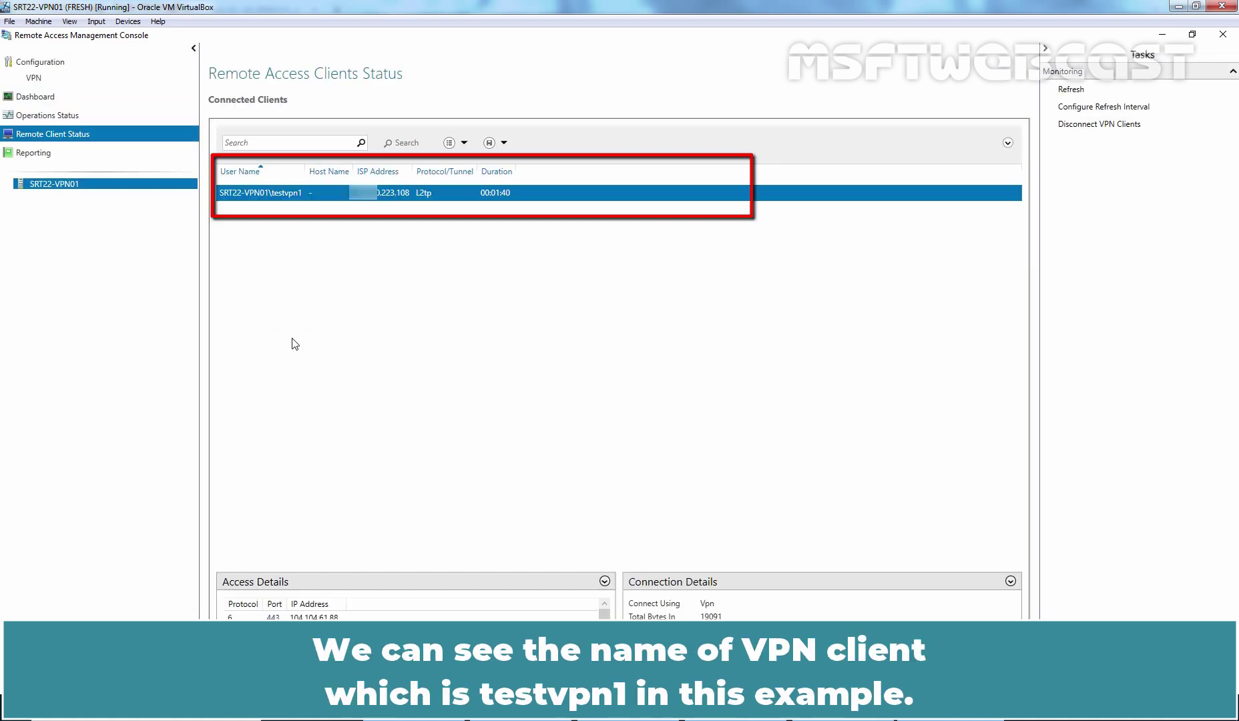